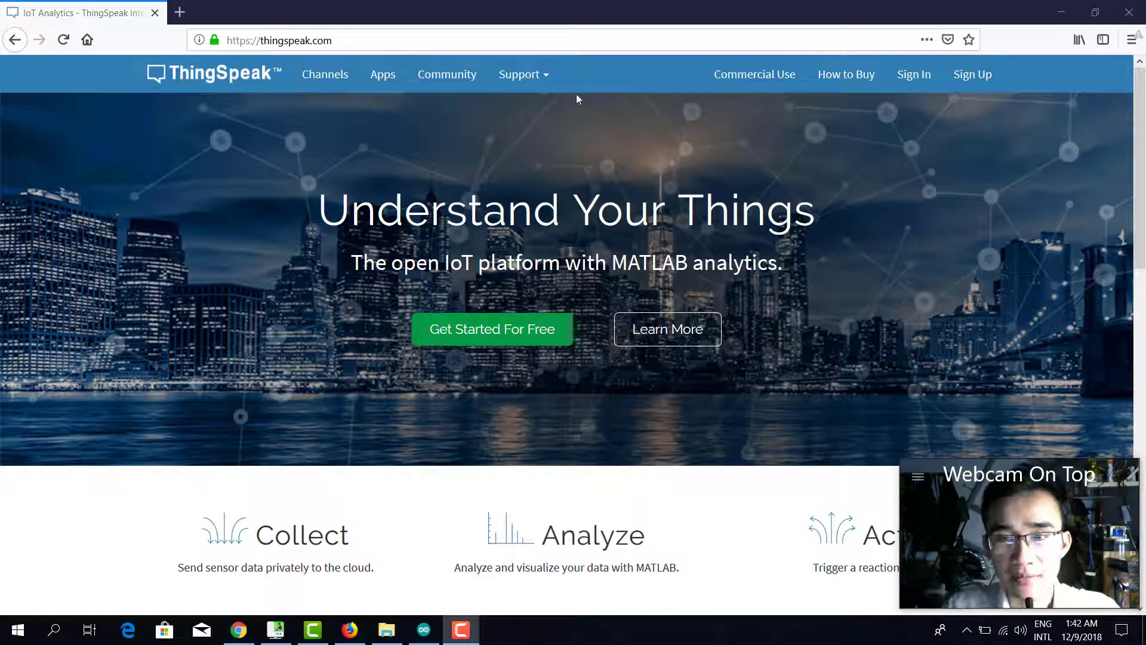
Sign in to ThingSpeak with the saved account e-mail and the account password.
{"action": "left_click", "coordinate": [912, 79]}
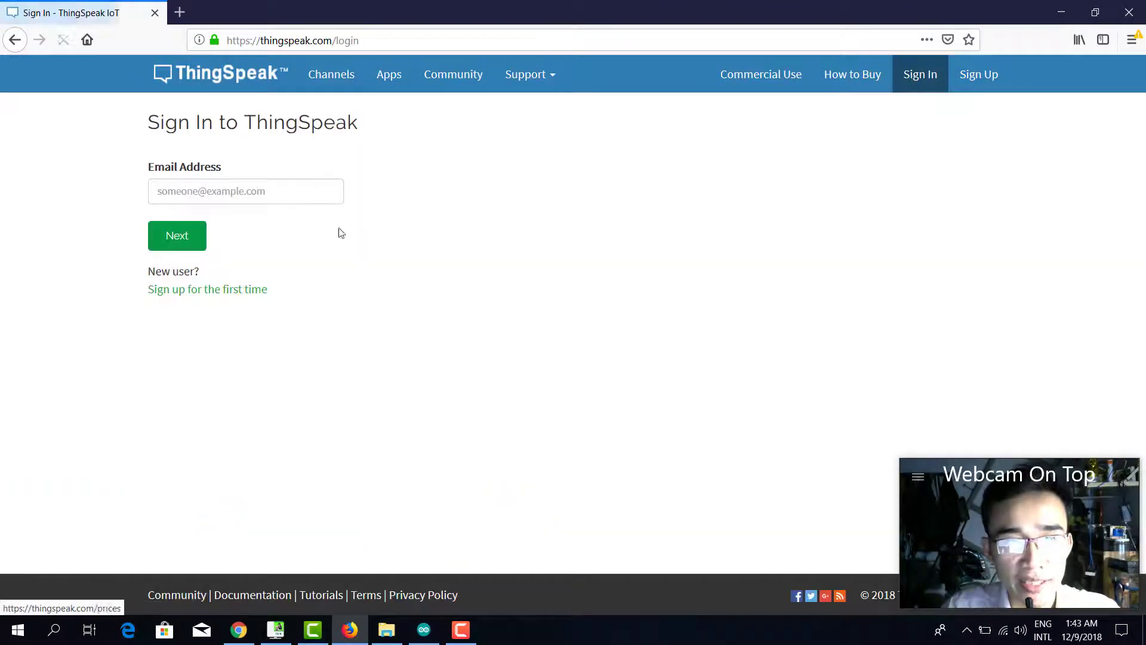
{"action": "left_click", "coordinate": [278, 190]}
{"action": "left_click", "coordinate": [250, 243]}
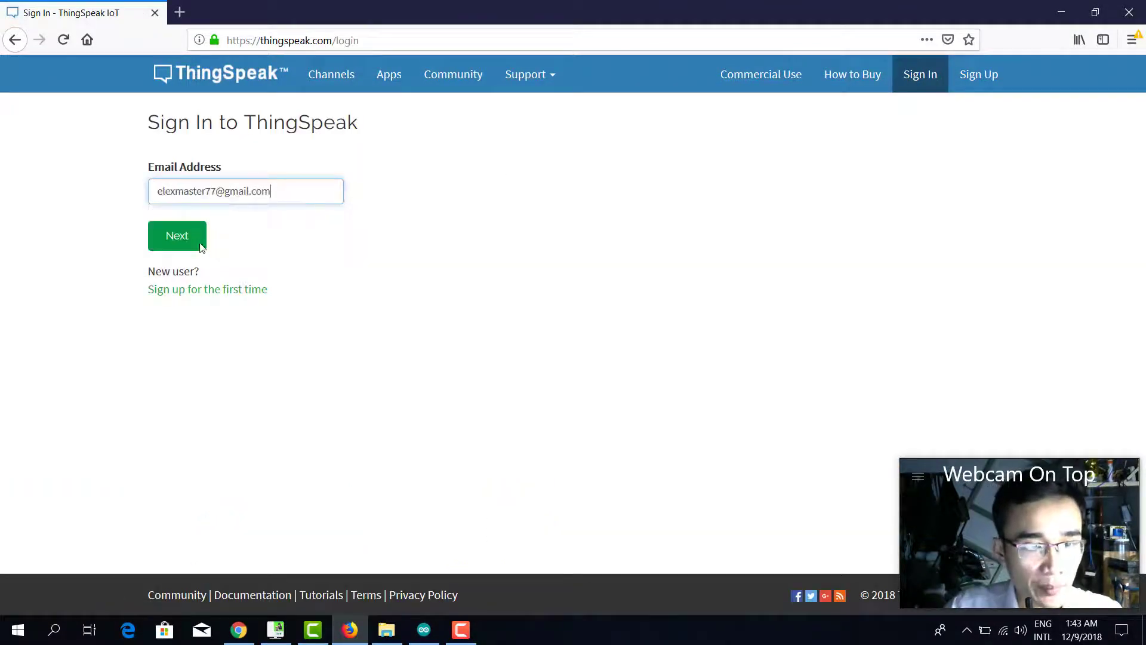
{"action": "left_click", "coordinate": [194, 242]}
{"action": "left_click", "coordinate": [267, 217]}
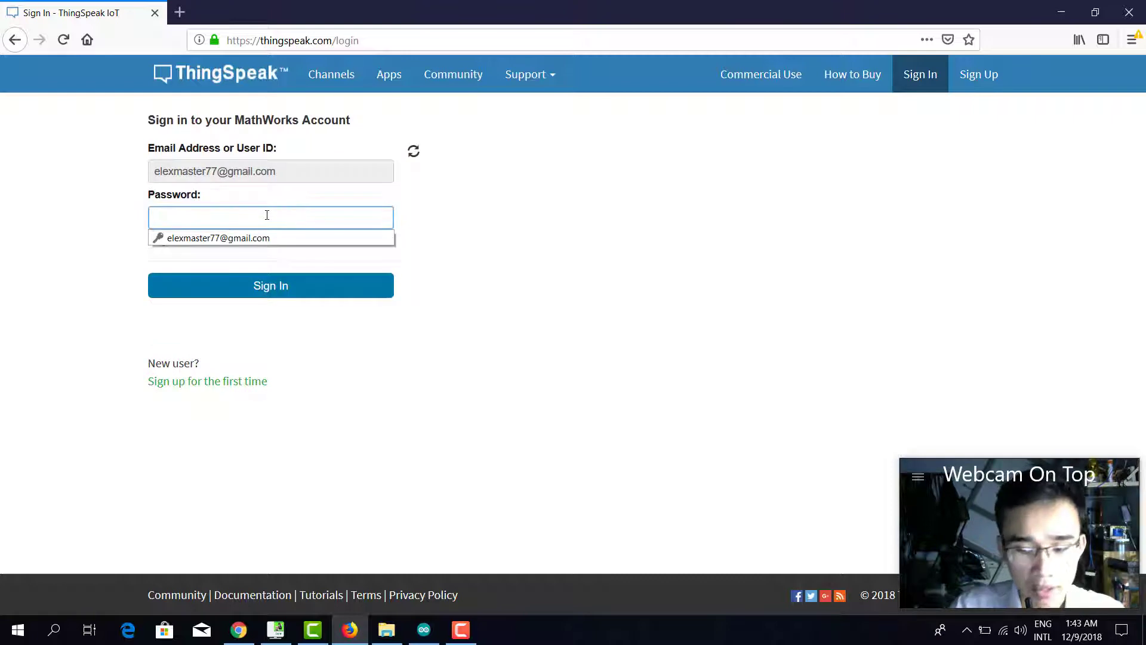
{"action": "type", "text": "********"}
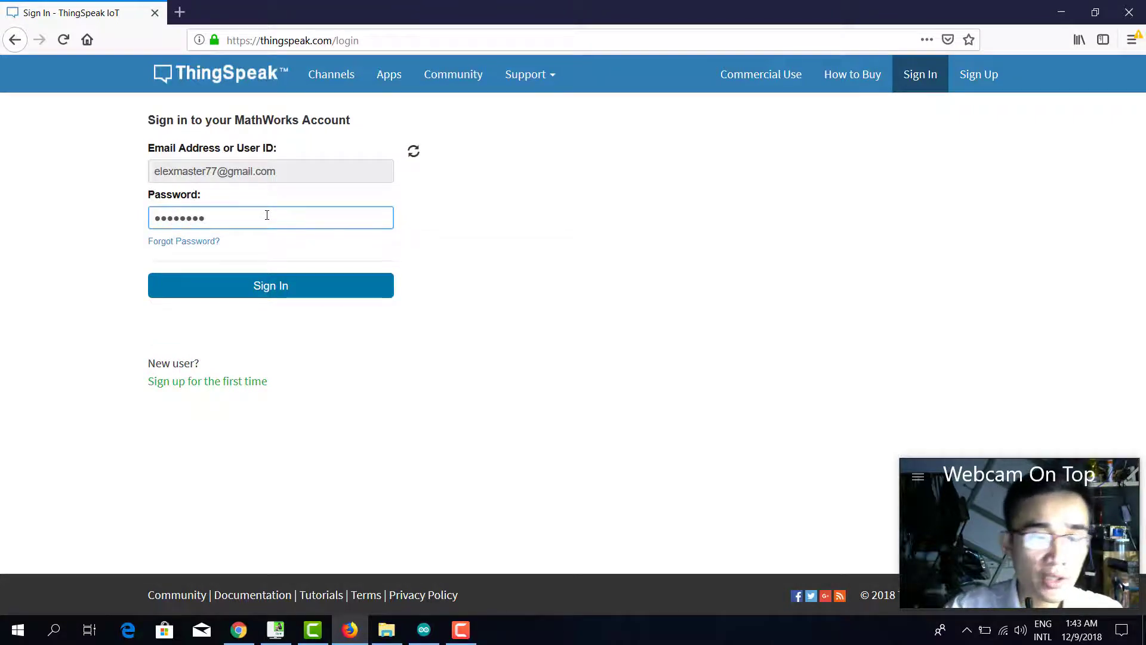
{"action": "left_click", "coordinate": [280, 288]}
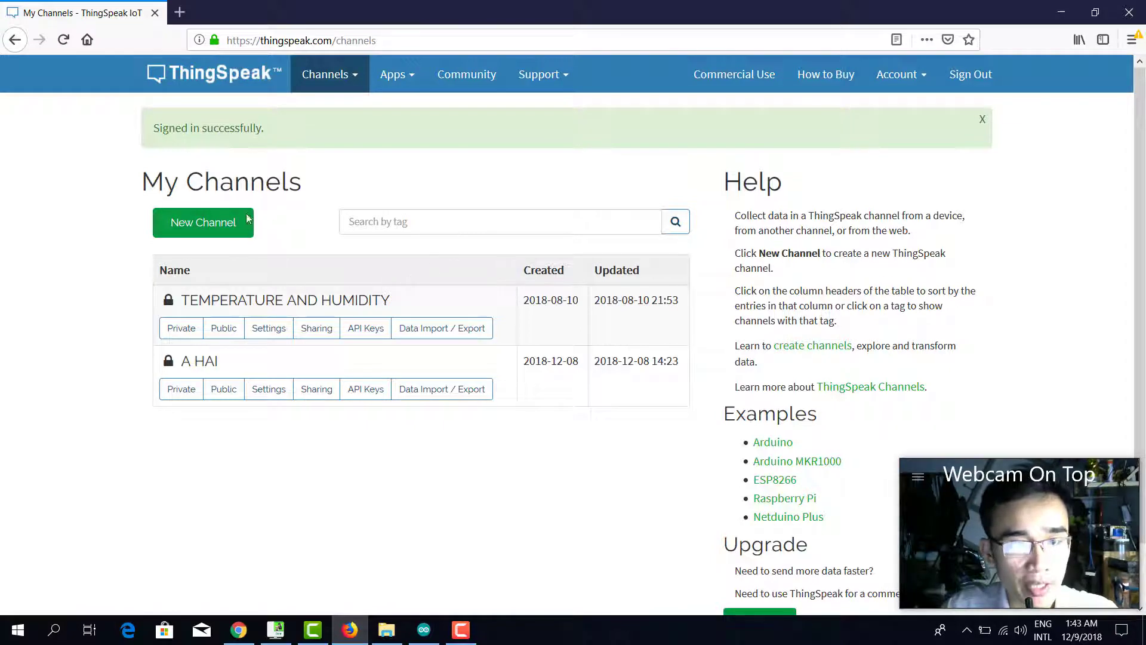
Start a new channel named 'DEMO THINGSPEAK' with description 'CHUONG TRINH DEMO'.
{"action": "left_click", "coordinate": [219, 212]}
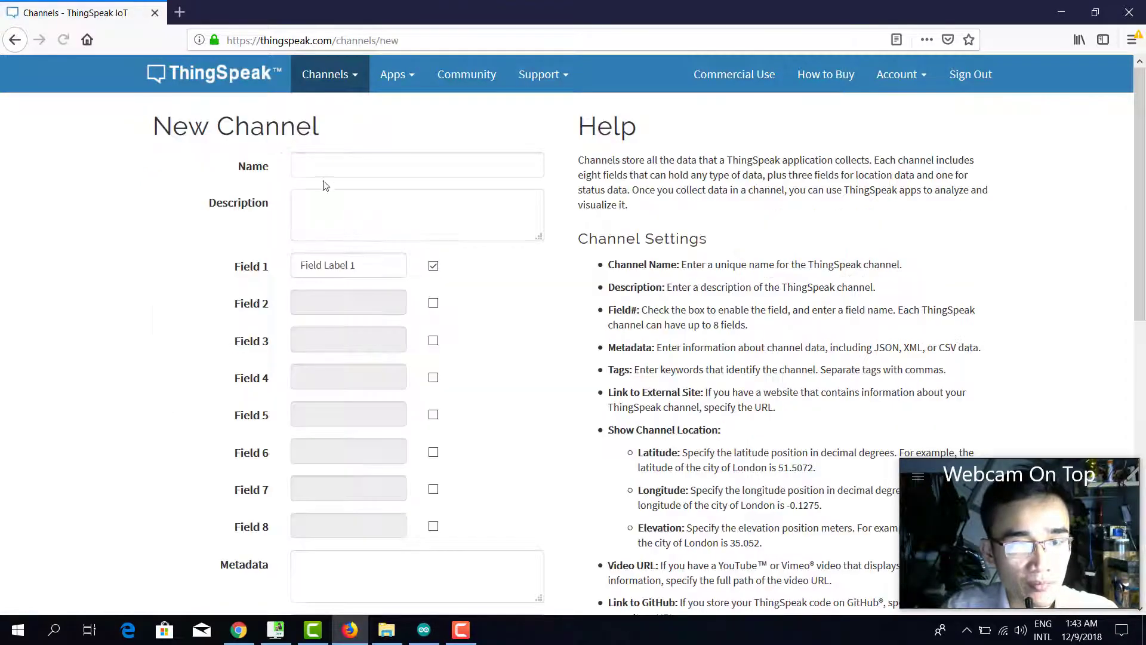
{"action": "left_click", "coordinate": [332, 167]}
{"action": "type", "text": "DEMO"}
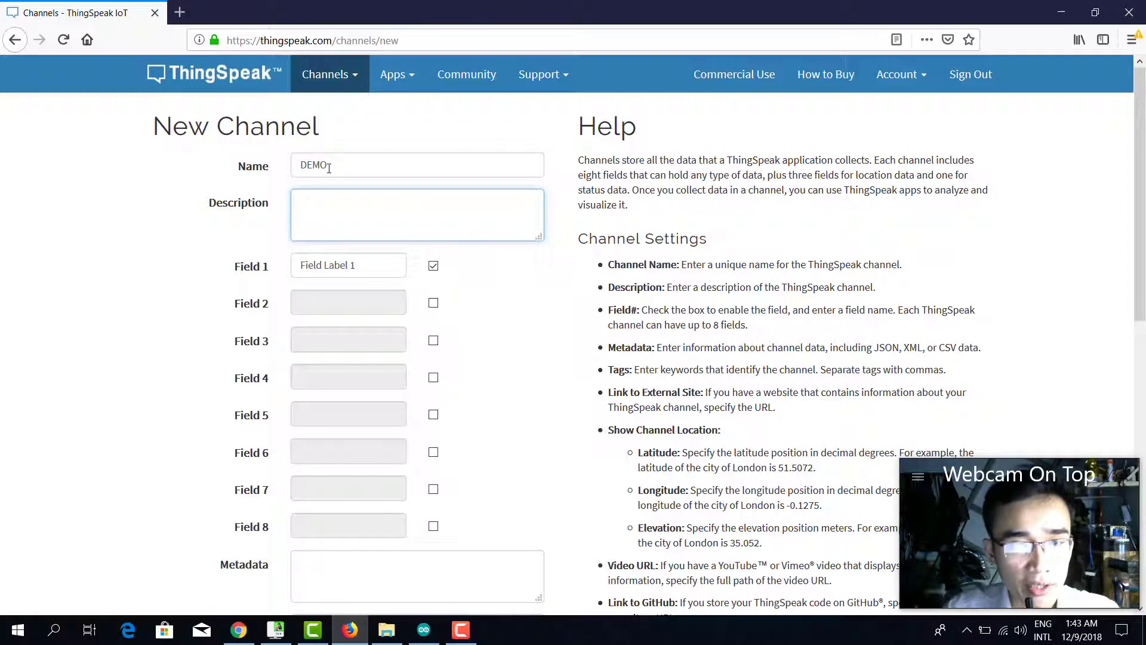
{"action": "left_click", "coordinate": [340, 165]}
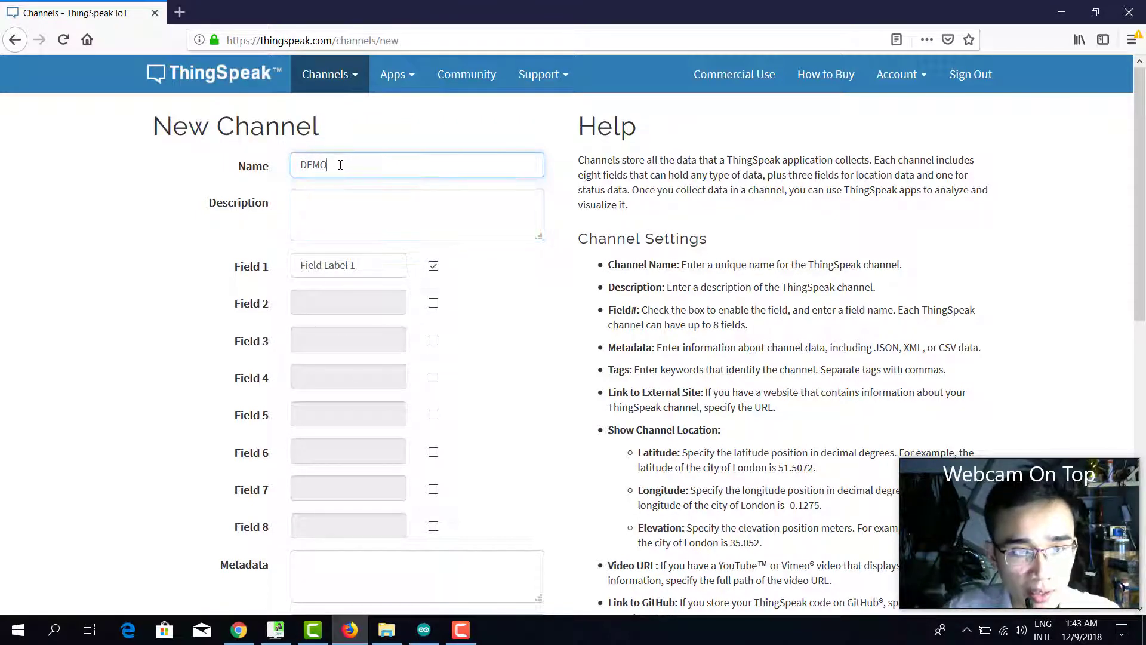
{"action": "type", "text": "THINGS"}
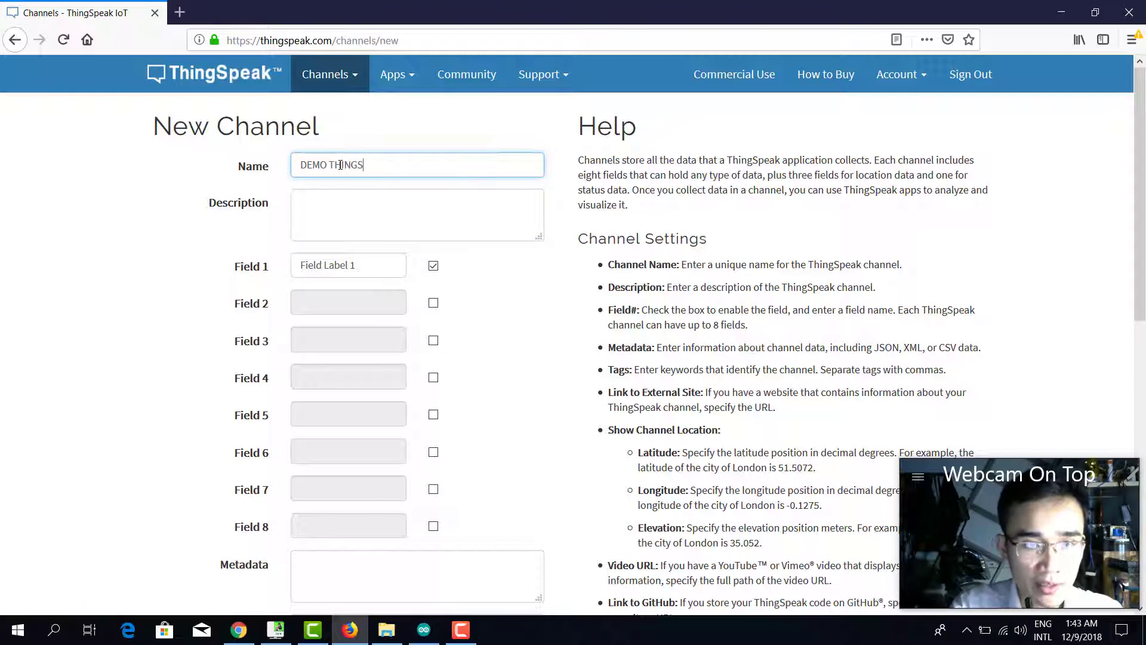
{"action": "type", "text": "PEAK"}
{"action": "left_click", "coordinate": [382, 206]}
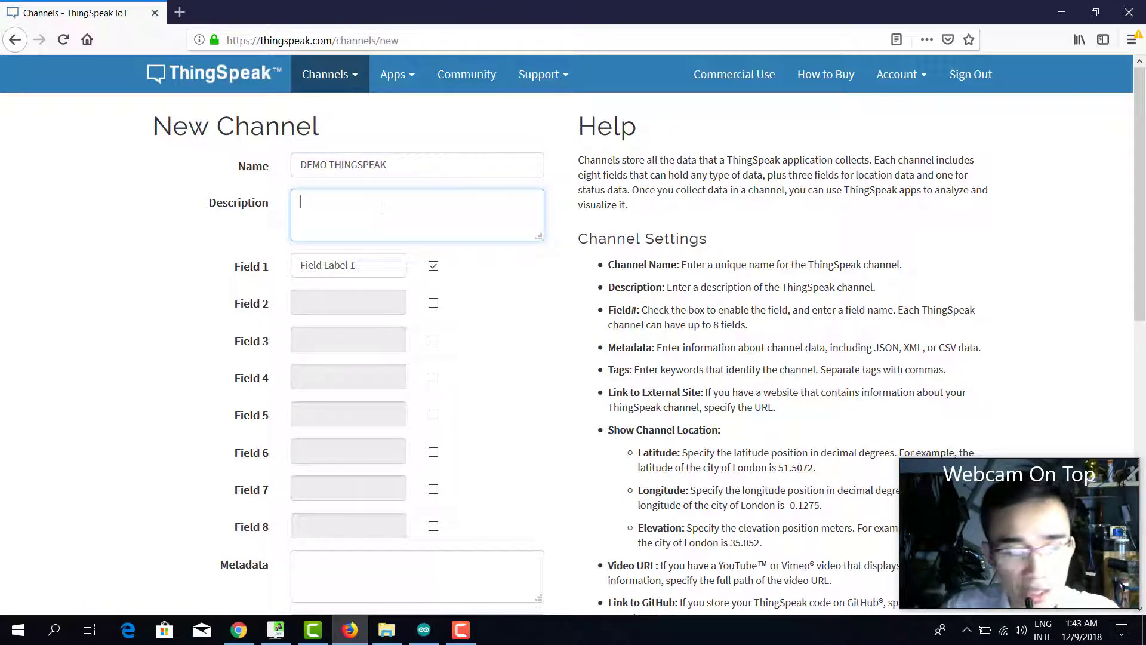
{"action": "type", "text": "CHU"}
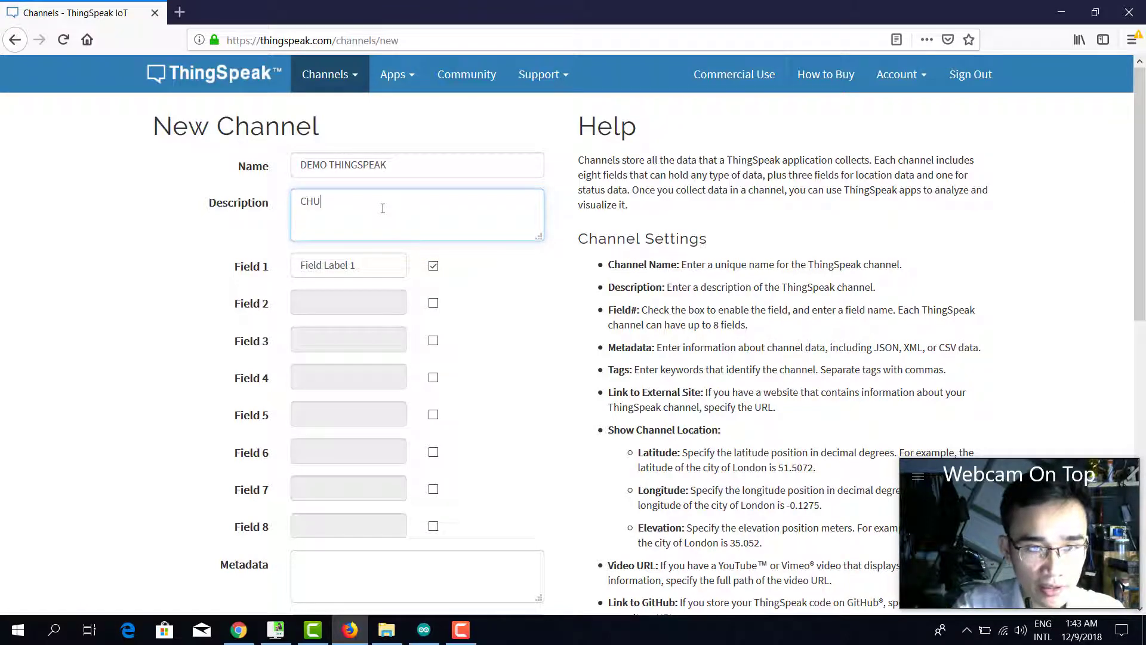
{"action": "type", "text": "ONG TRINH DEMMO"}
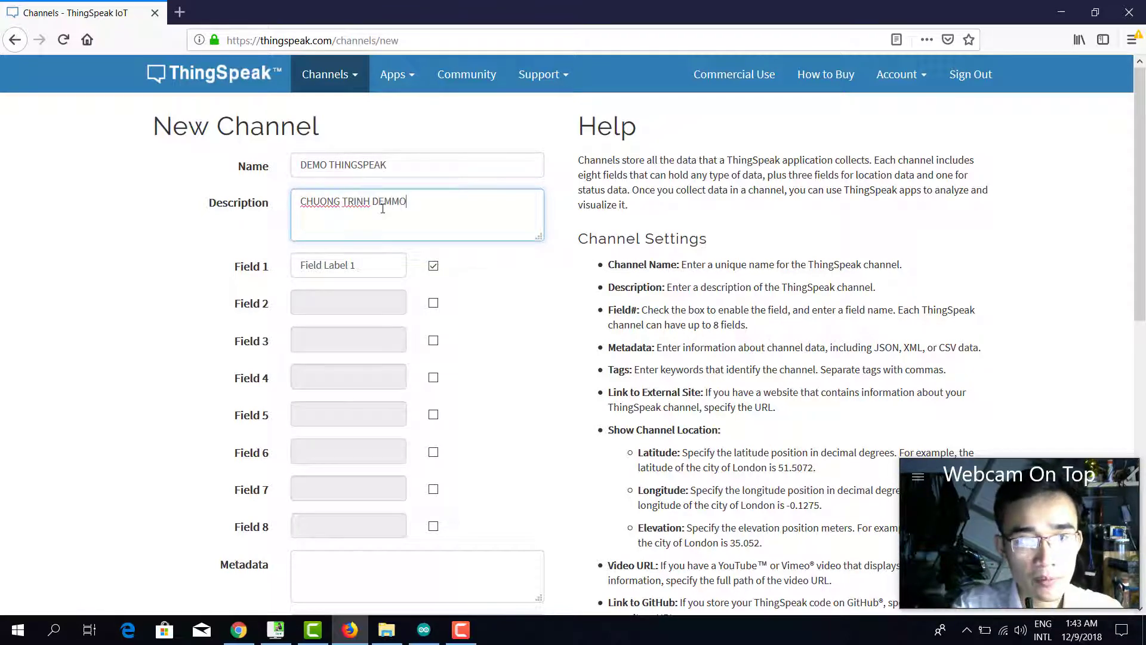
{"action": "key", "text": "BackSpace"}
{"action": "key", "text": "BackSpace"}
{"action": "type", "text": "O"}
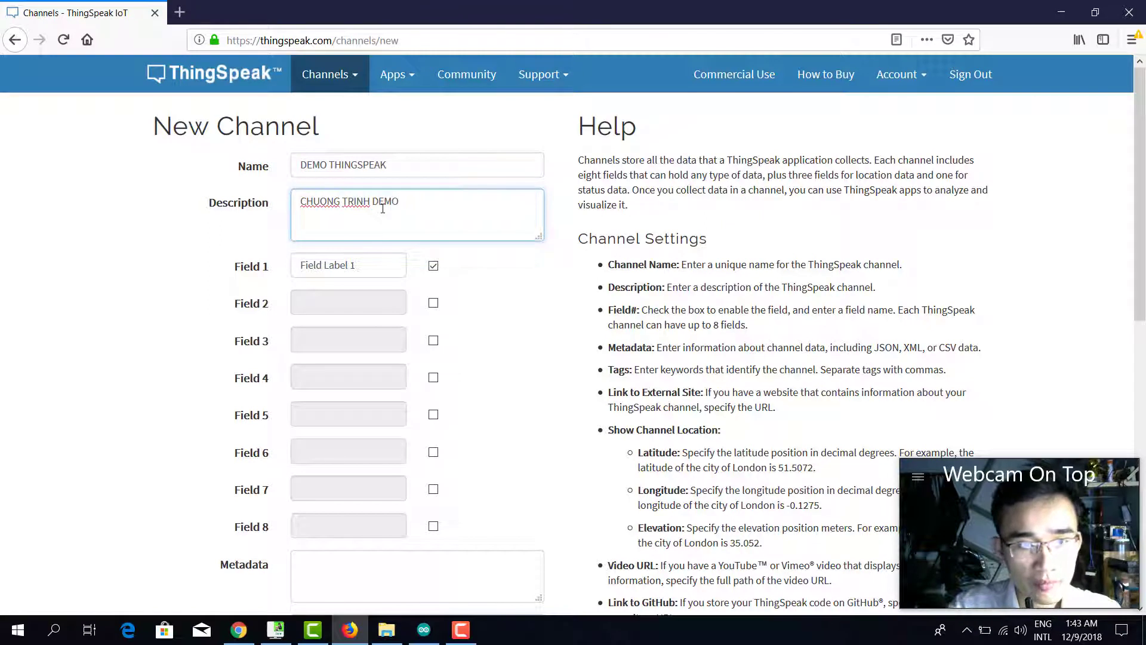
Clear the Field 1 label, enable Field 2 with an empty label, and save the channel.
{"action": "left_click", "coordinate": [381, 272]}
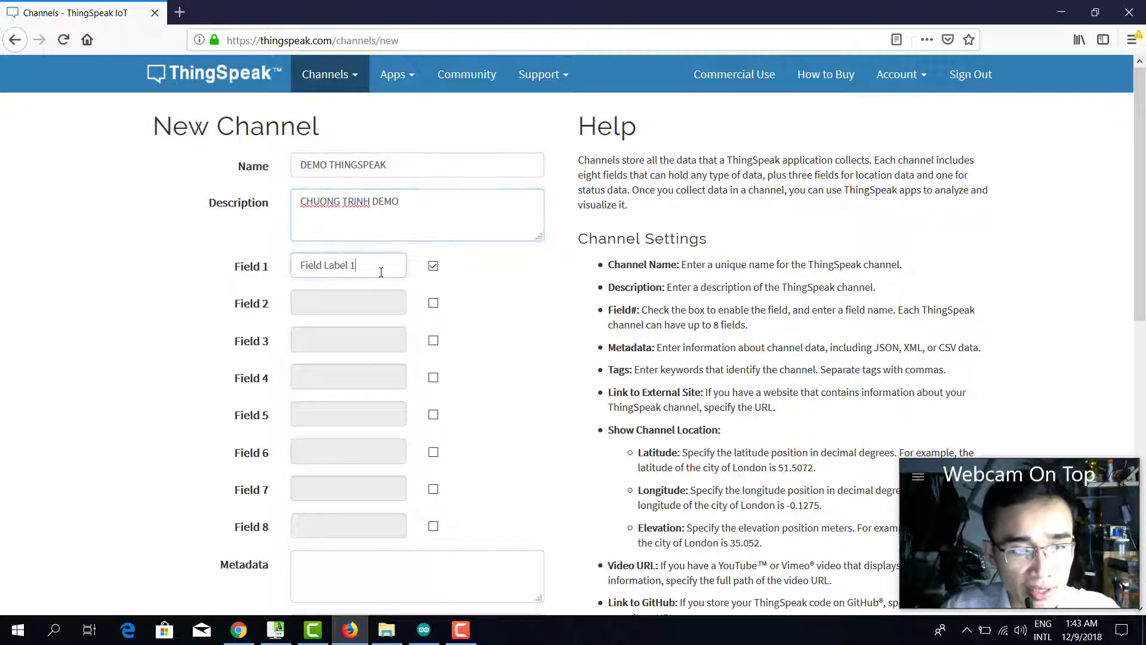
{"action": "left_click_drag", "start_coordinate": [381, 272], "coordinate": [238, 277]}
{"action": "key", "text": "BackSpace"}
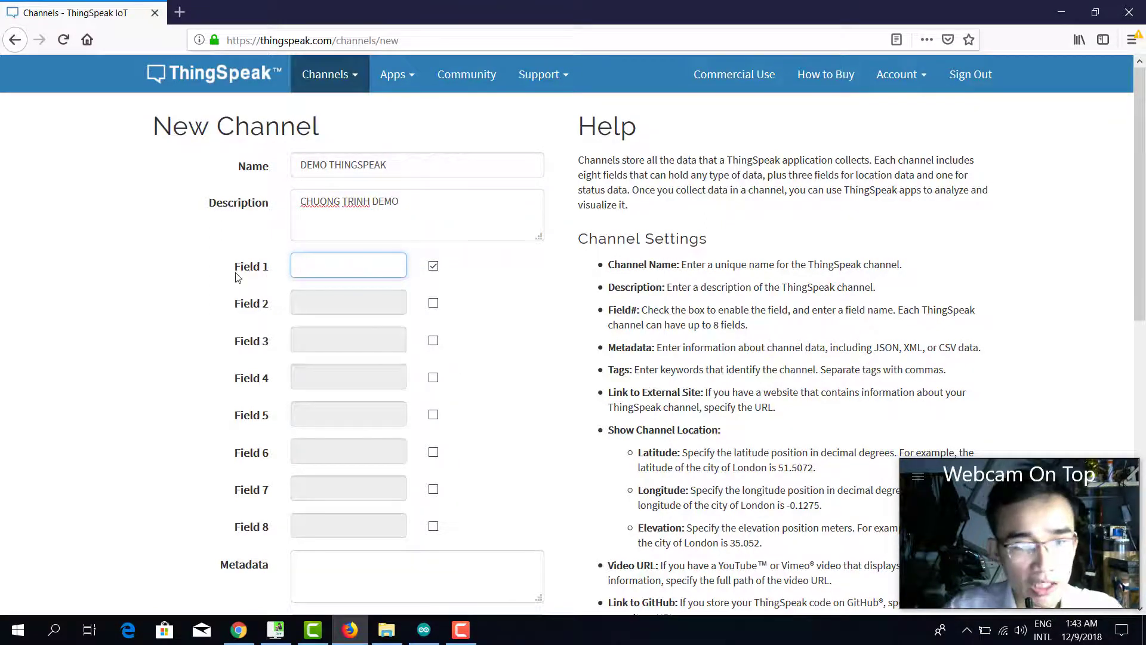
{"action": "left_click", "coordinate": [433, 304]}
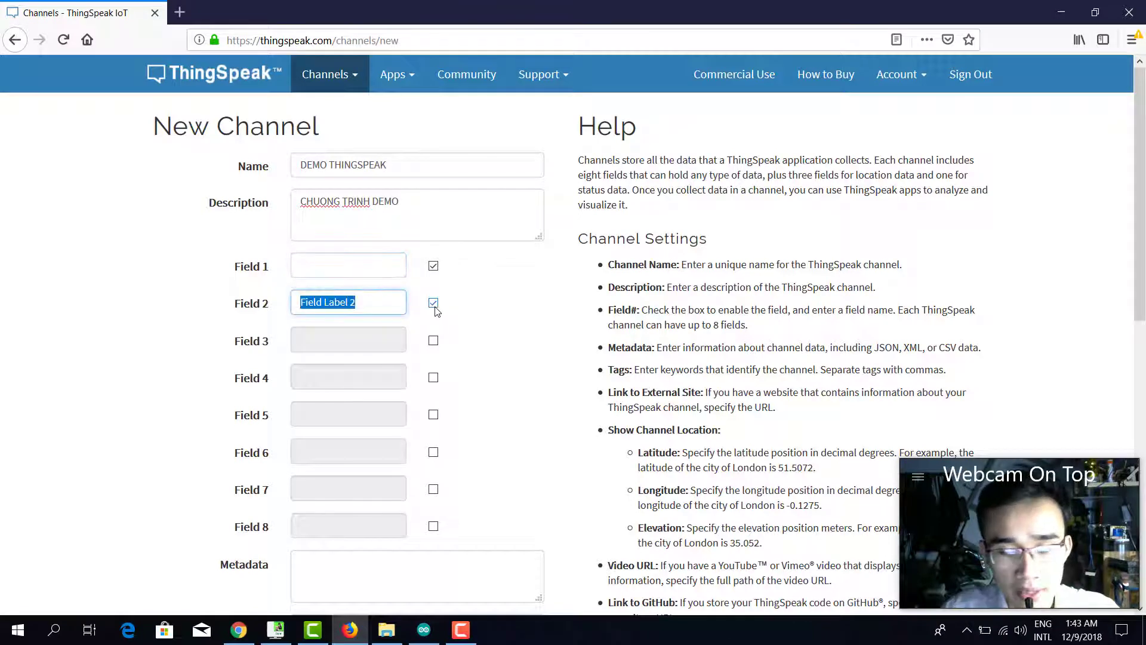
{"action": "key", "text": "BackSpace"}
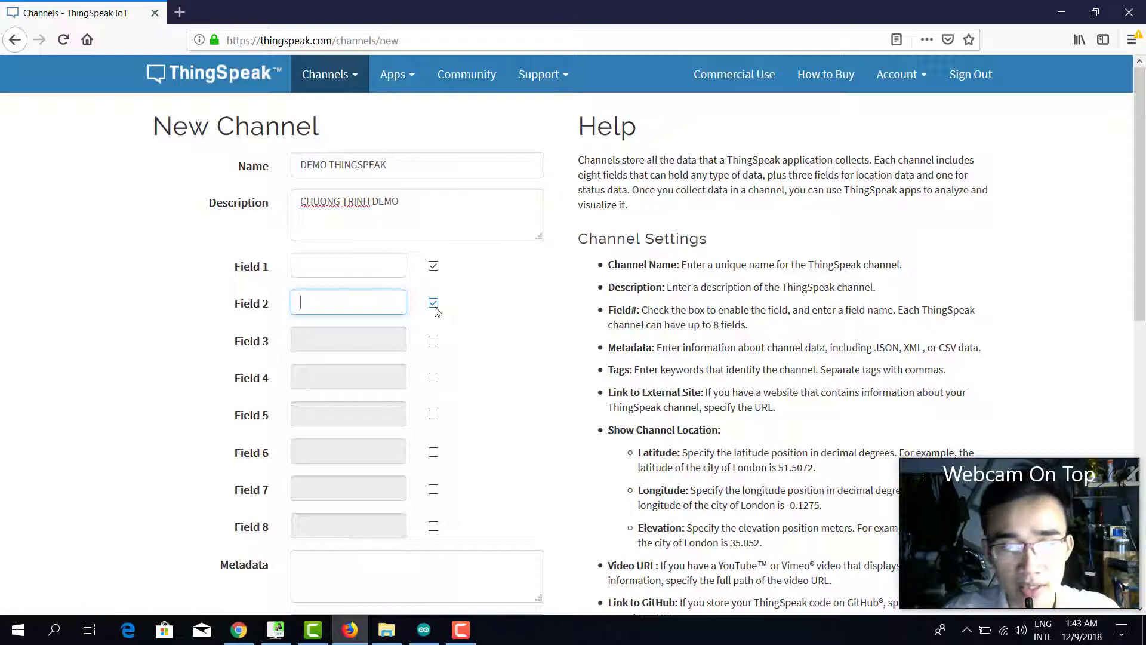
{"action": "scroll", "coordinate": [541, 283], "scroll_direction": "down", "scroll_amount": 4}
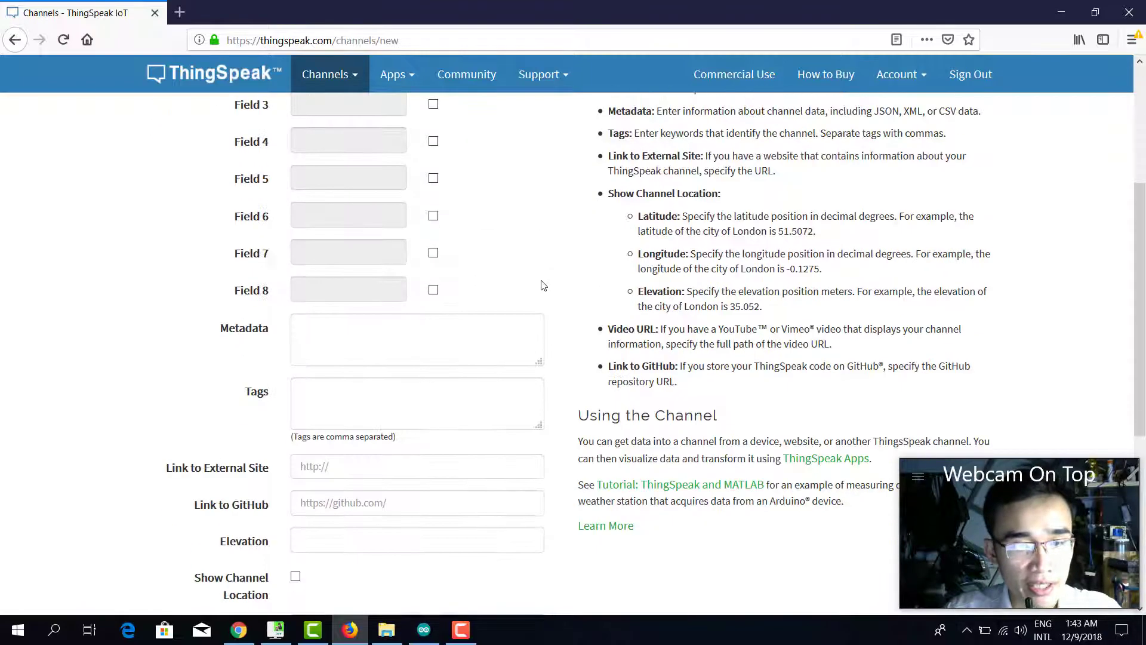
{"action": "scroll", "coordinate": [573, 293], "scroll_direction": "up", "scroll_amount": 2}
{"action": "scroll", "coordinate": [597, 305], "scroll_direction": "down", "scroll_amount": 7}
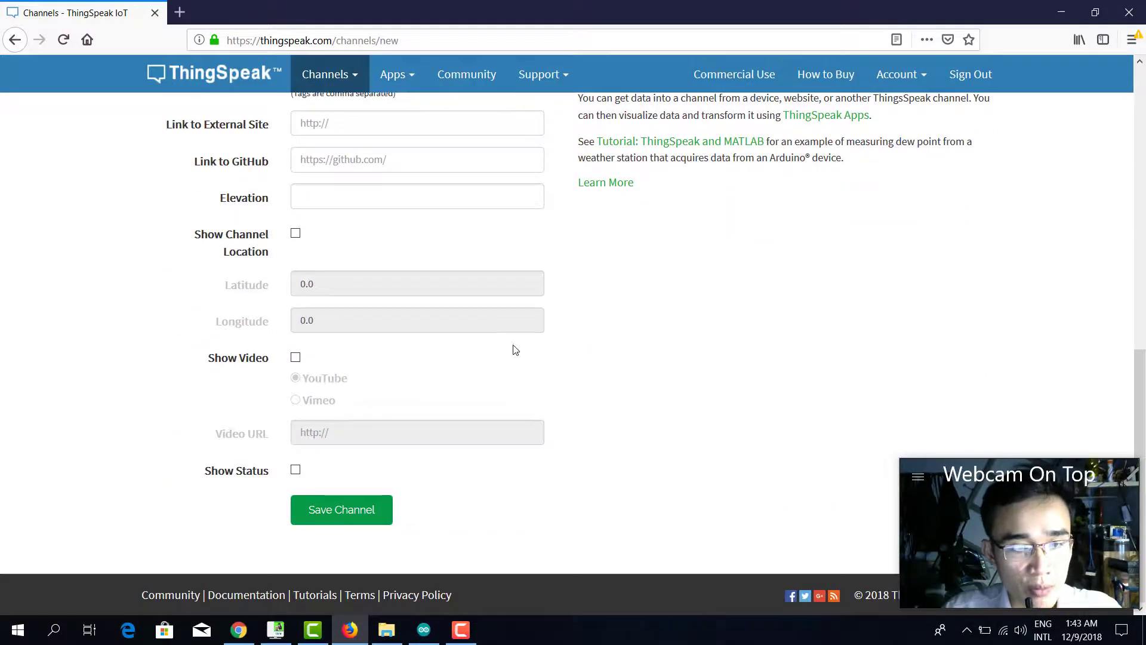
{"action": "scroll", "coordinate": [516, 349], "scroll_direction": "up", "scroll_amount": 10}
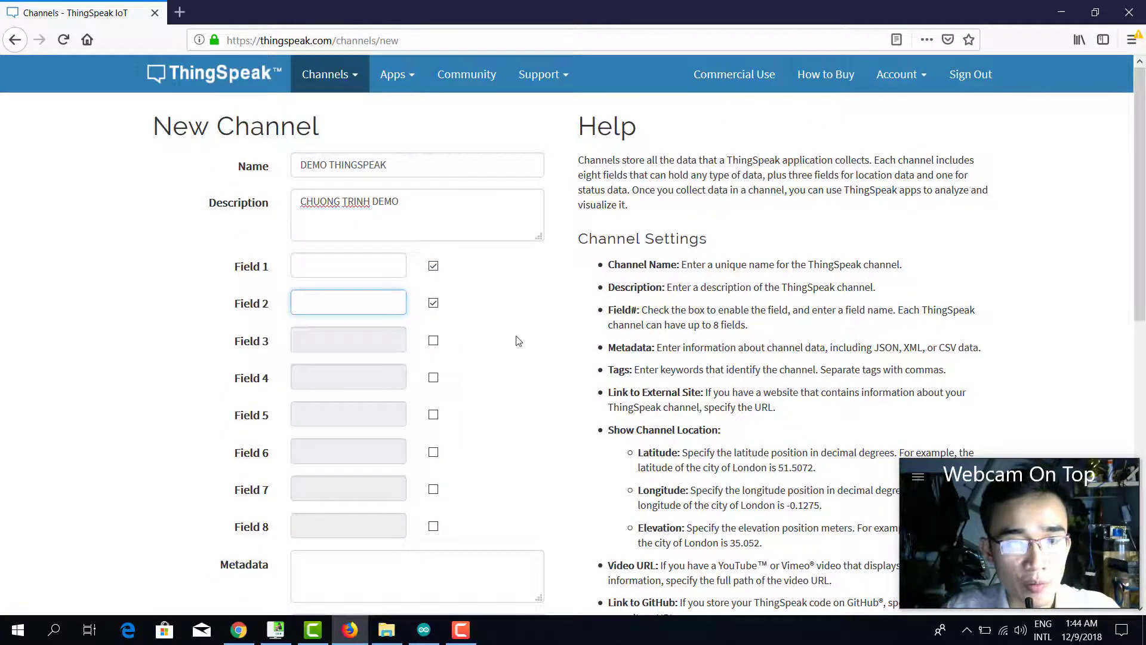
{"action": "scroll", "coordinate": [520, 358], "scroll_direction": "down", "scroll_amount": 6}
{"action": "scroll", "coordinate": [430, 382], "scroll_direction": "down", "scroll_amount": 3}
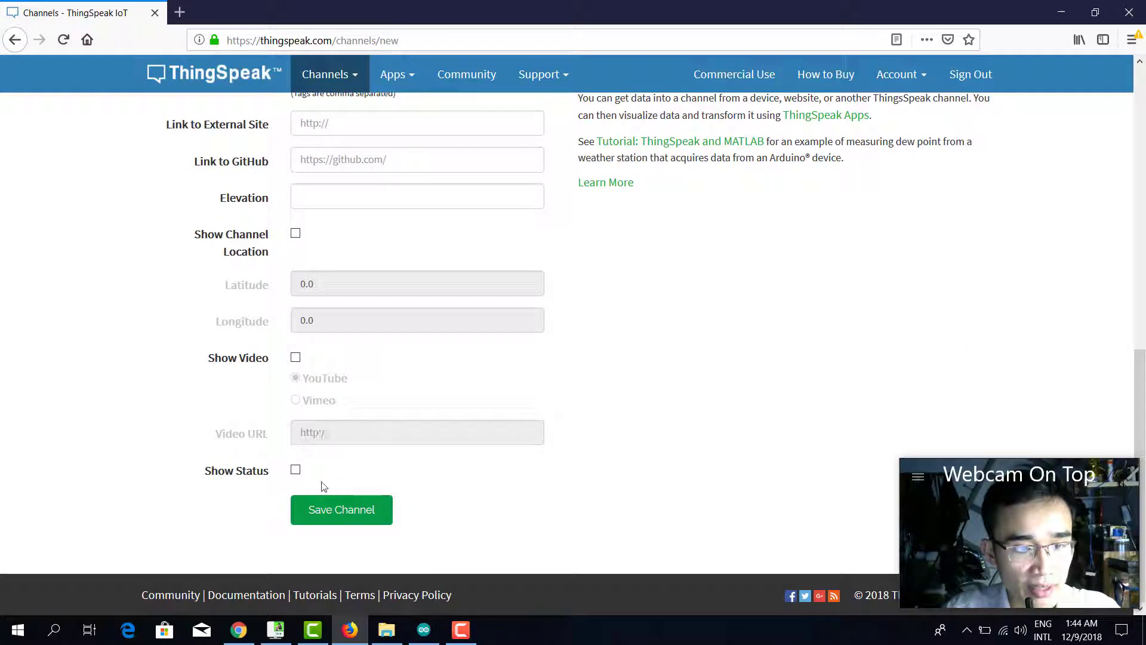
{"action": "left_click", "coordinate": [344, 514]}
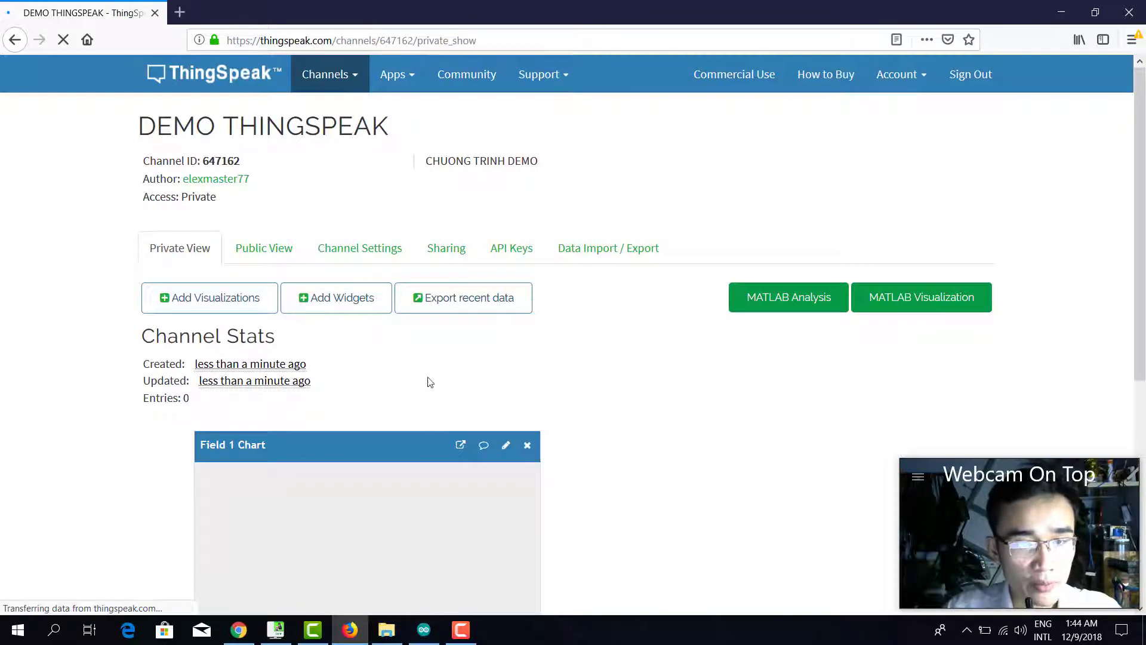
View the apiKey, ssid and pass lines atop the DHT11_using_thingspeak sketch, then return to ThingSpeak.
{"action": "left_click", "coordinate": [423, 630]}
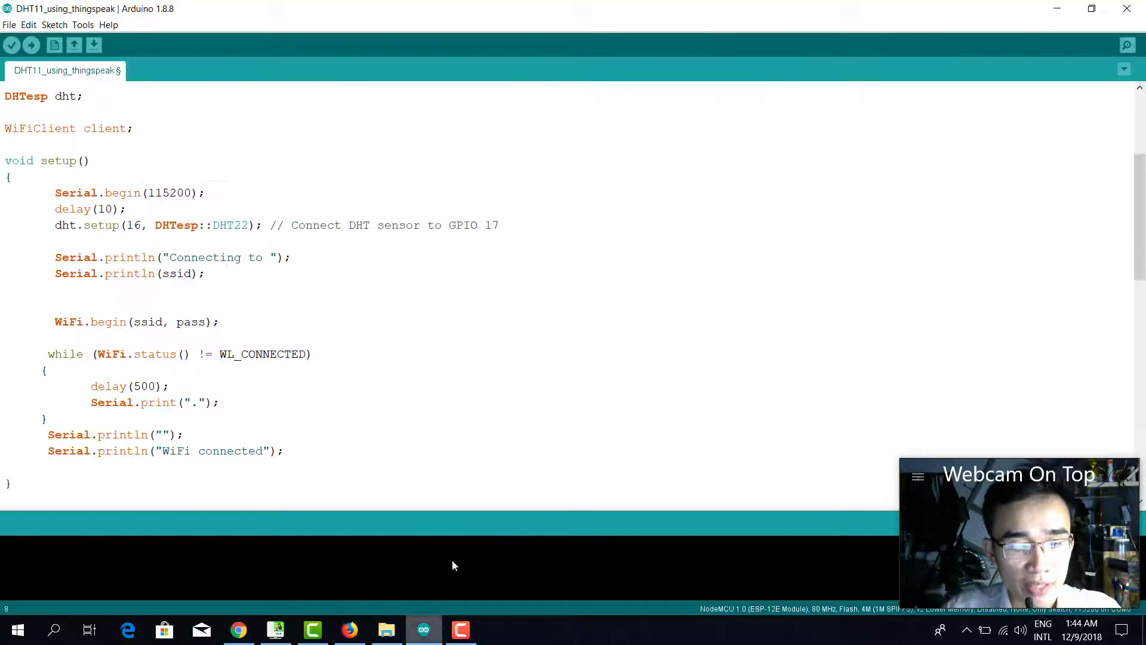
{"action": "scroll", "coordinate": [426, 338], "scroll_direction": "up", "scroll_amount": 4}
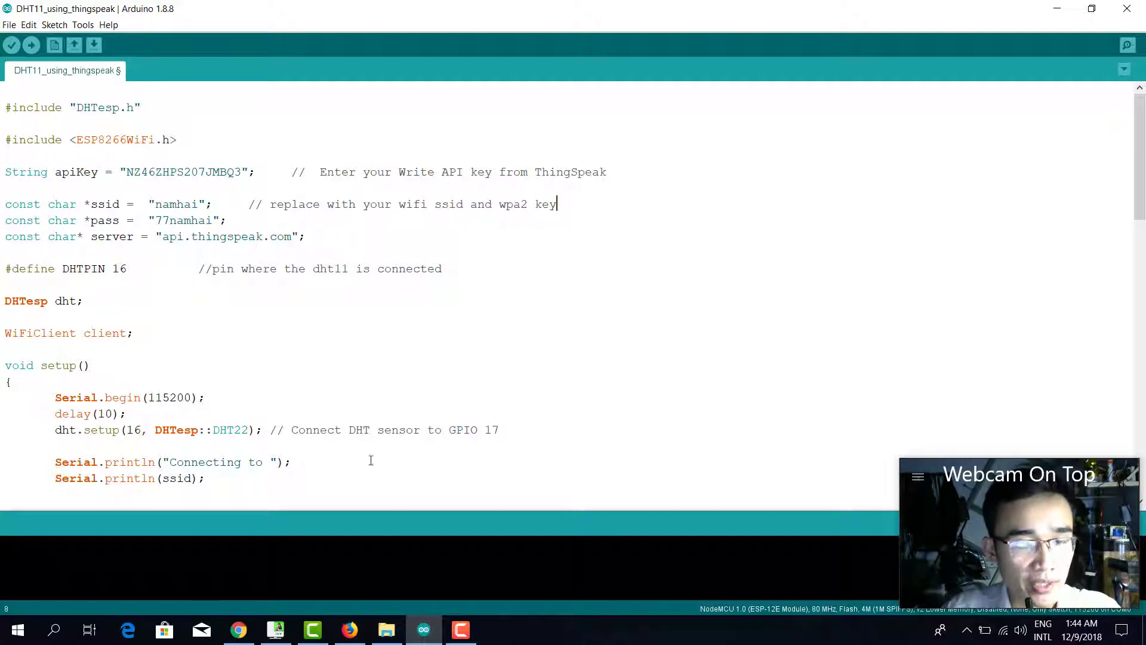
{"action": "left_click", "coordinate": [350, 630]}
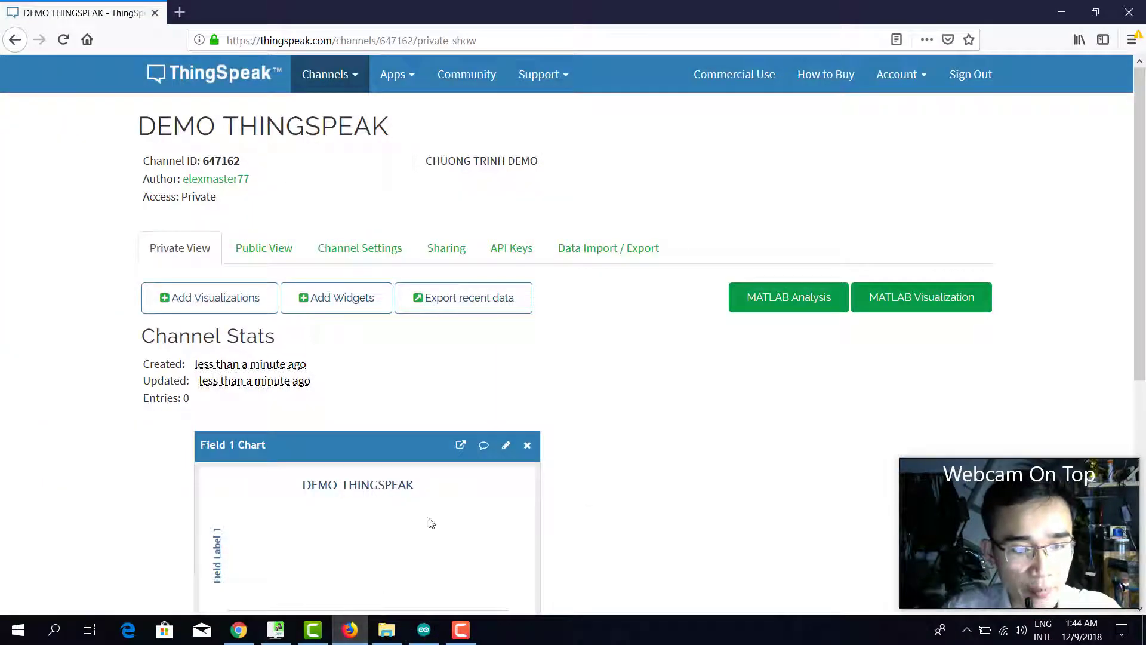
Copy the channel's Write API Key from the API Keys tab and go back to Arduino IDE.
{"action": "left_click", "coordinate": [505, 253]}
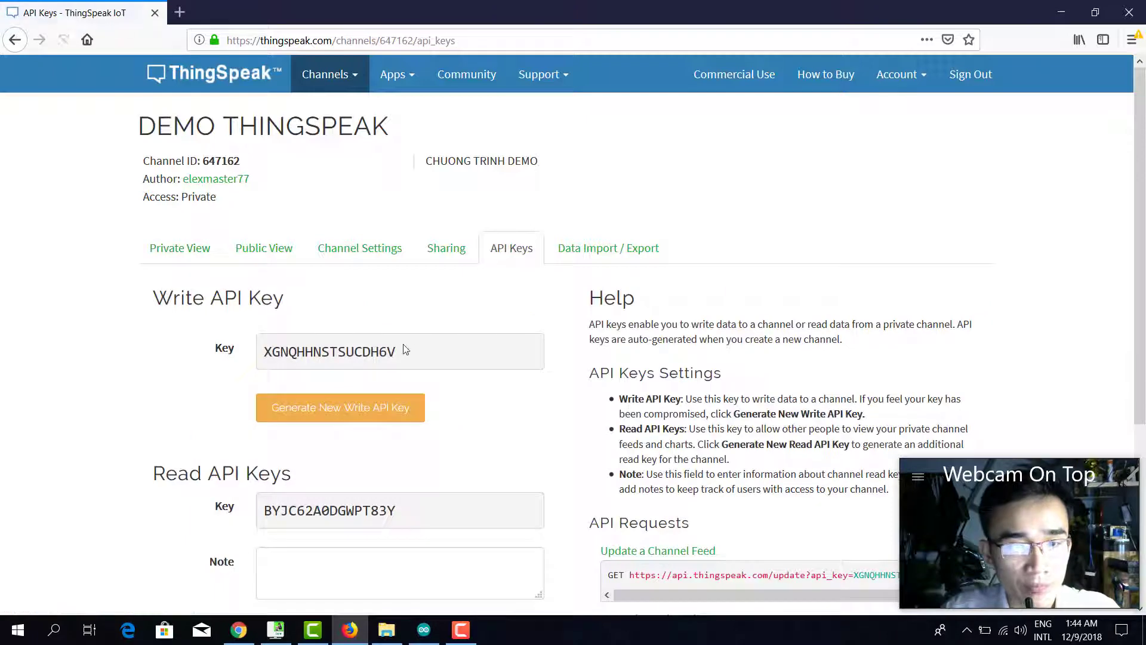
{"action": "left_click_drag", "start_coordinate": [401, 352], "coordinate": [274, 352]}
{"action": "right_click", "coordinate": [274, 352]}
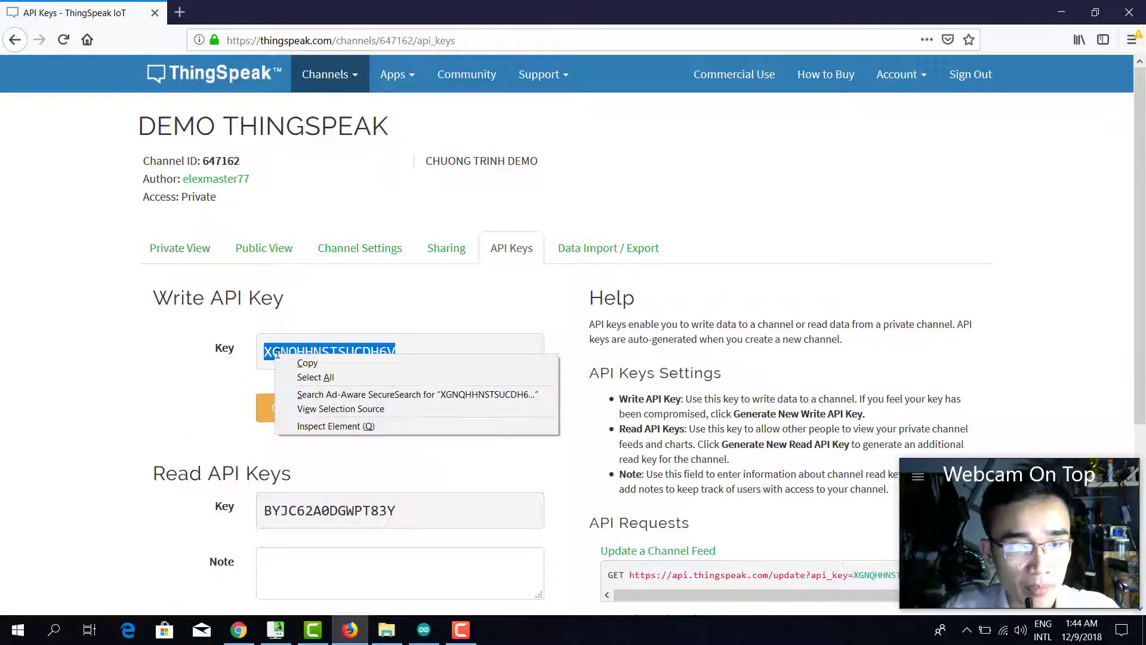
{"action": "left_click", "coordinate": [297, 364]}
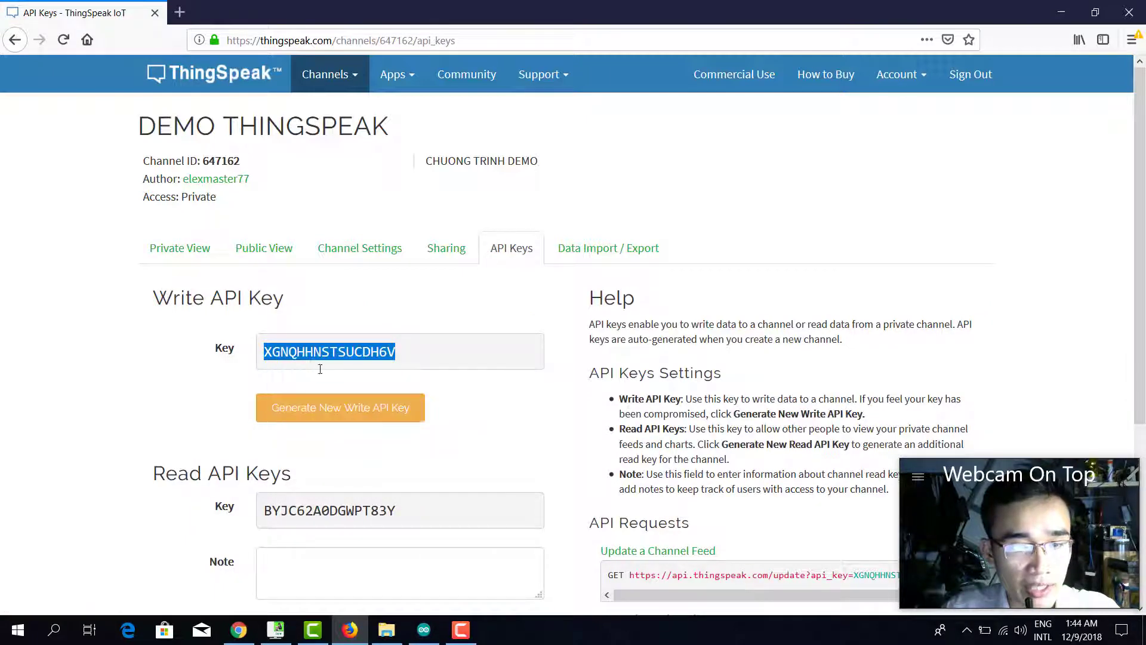
{"action": "left_click", "coordinate": [424, 629]}
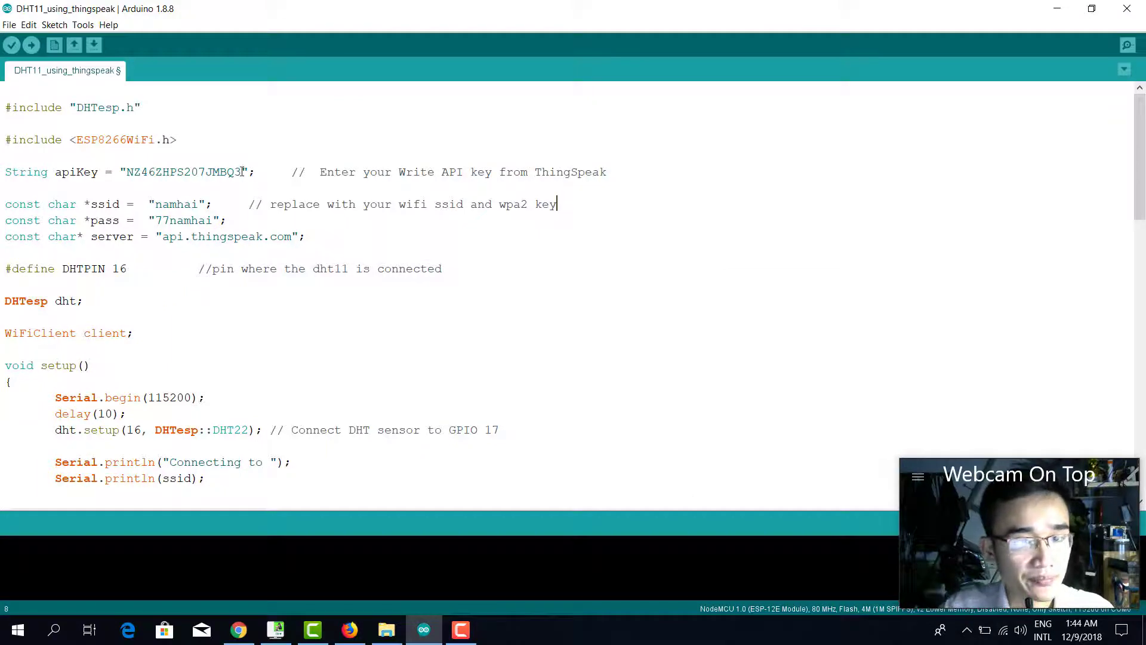
Paste the copied Write API key over the old apiKey value in the sketch.
{"action": "left_click_drag", "start_coordinate": [242, 172], "coordinate": [126, 172]}
{"action": "key", "text": "ctrl+v"}
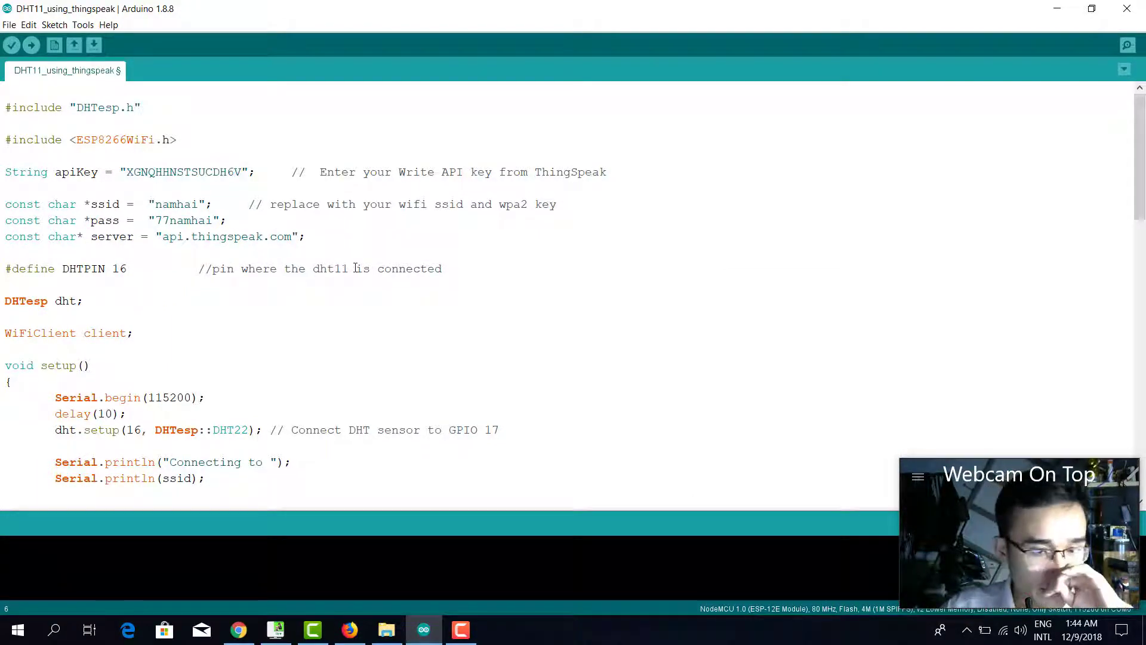
{"action": "scroll", "coordinate": [356, 269], "scroll_direction": "down", "scroll_amount": 1}
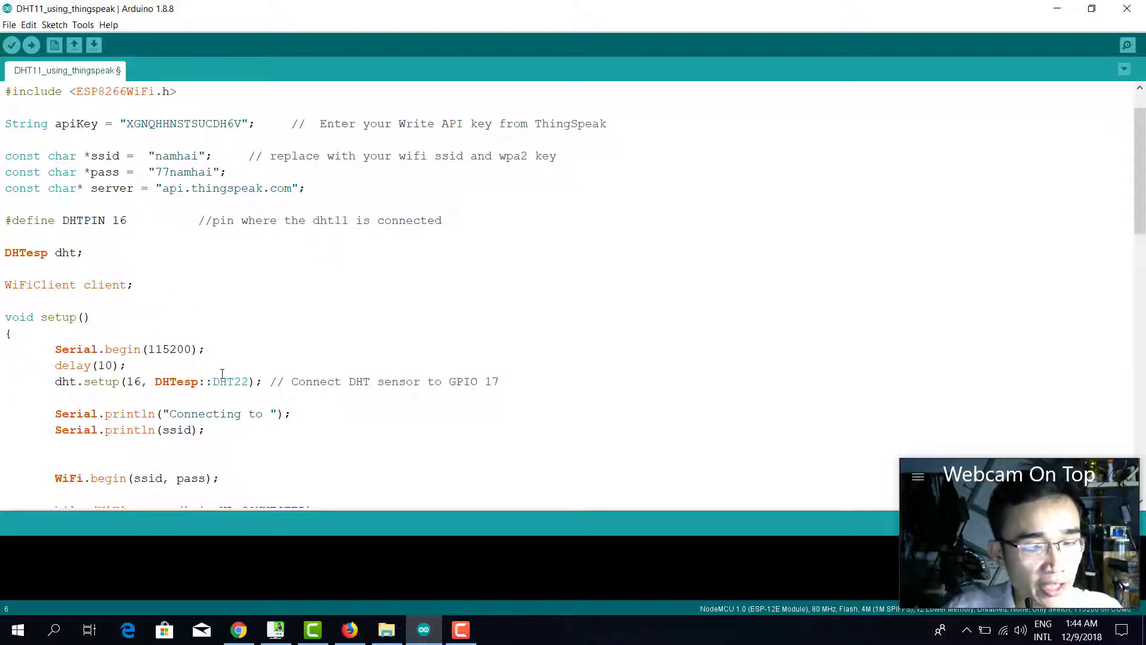
{"action": "scroll", "coordinate": [215, 372], "scroll_direction": "down", "scroll_amount": 2}
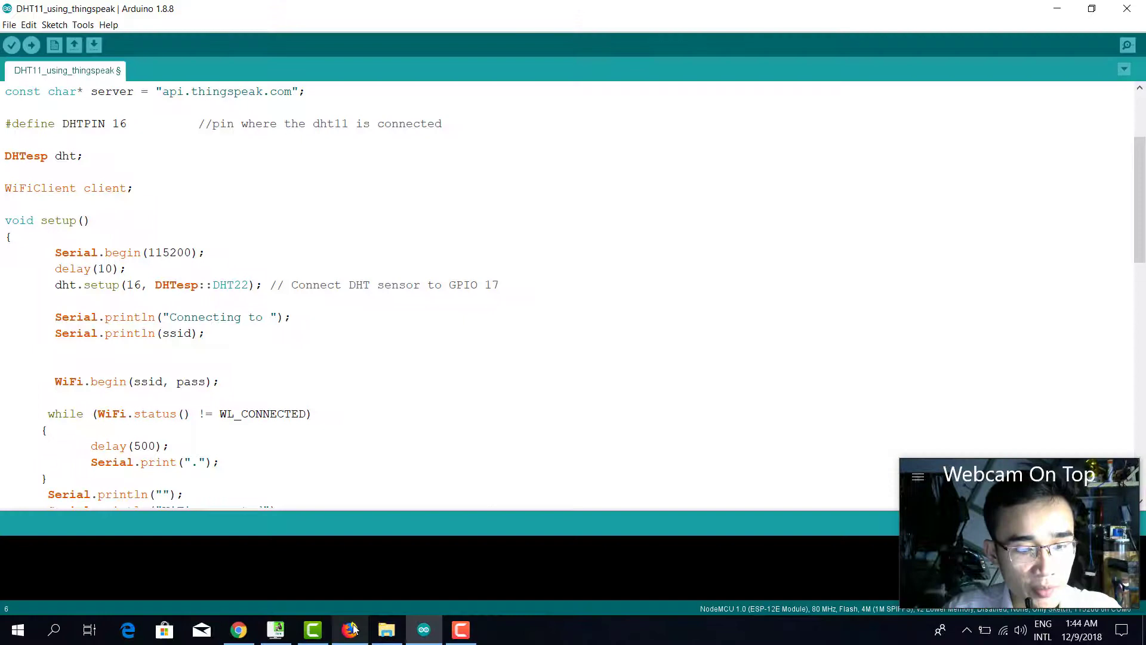
Open a new Firefox tab and reach the Google homepage.
{"action": "left_click", "coordinate": [353, 628]}
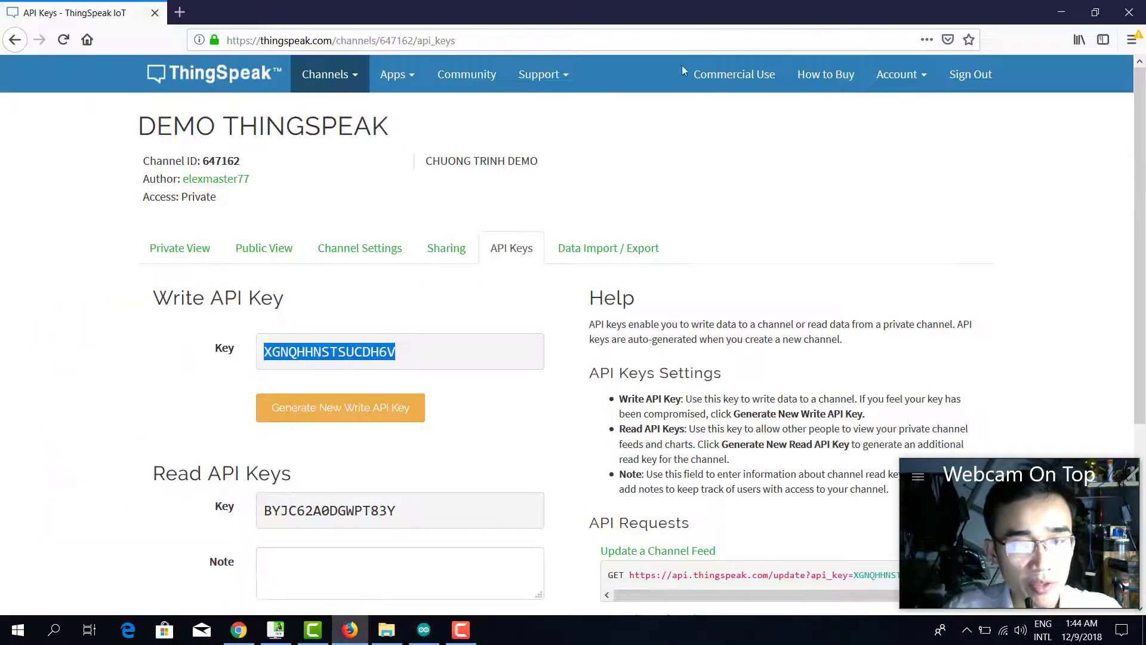
{"action": "left_click", "coordinate": [184, 12]}
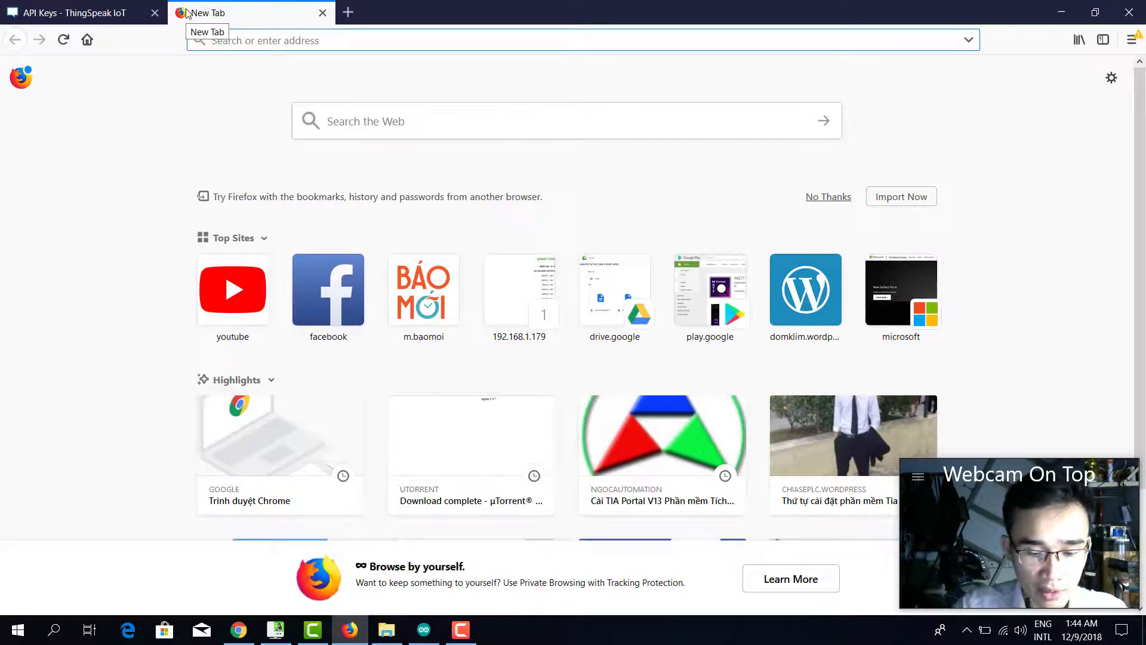
{"action": "type", "text": "GPIO"}
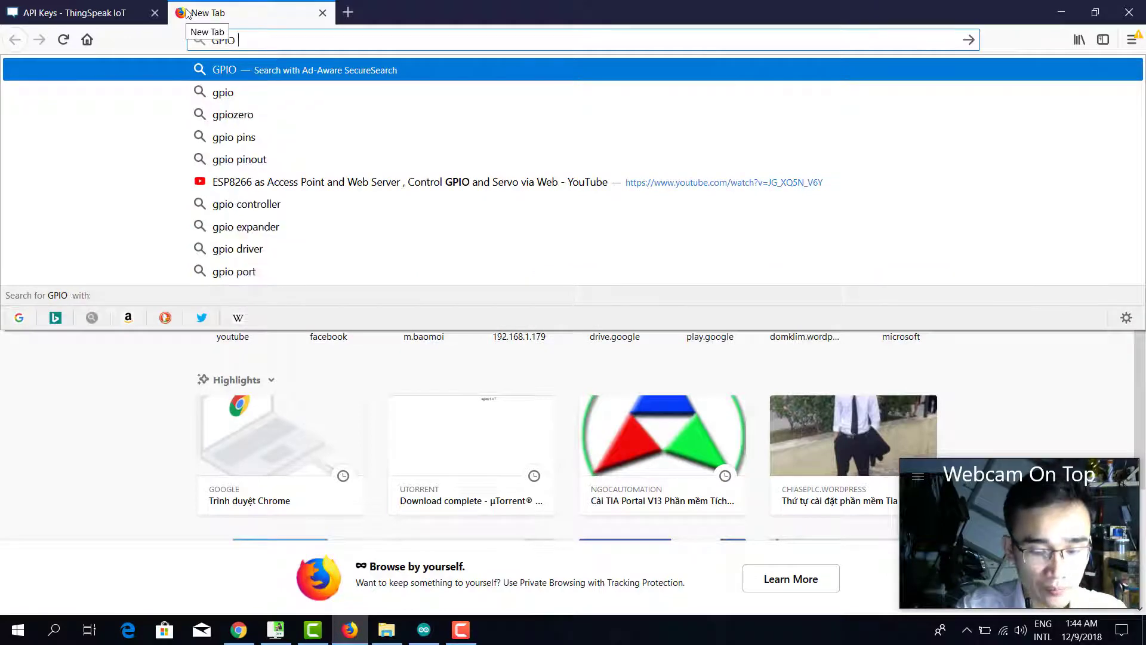
{"action": "type", "text": " NODEMC"}
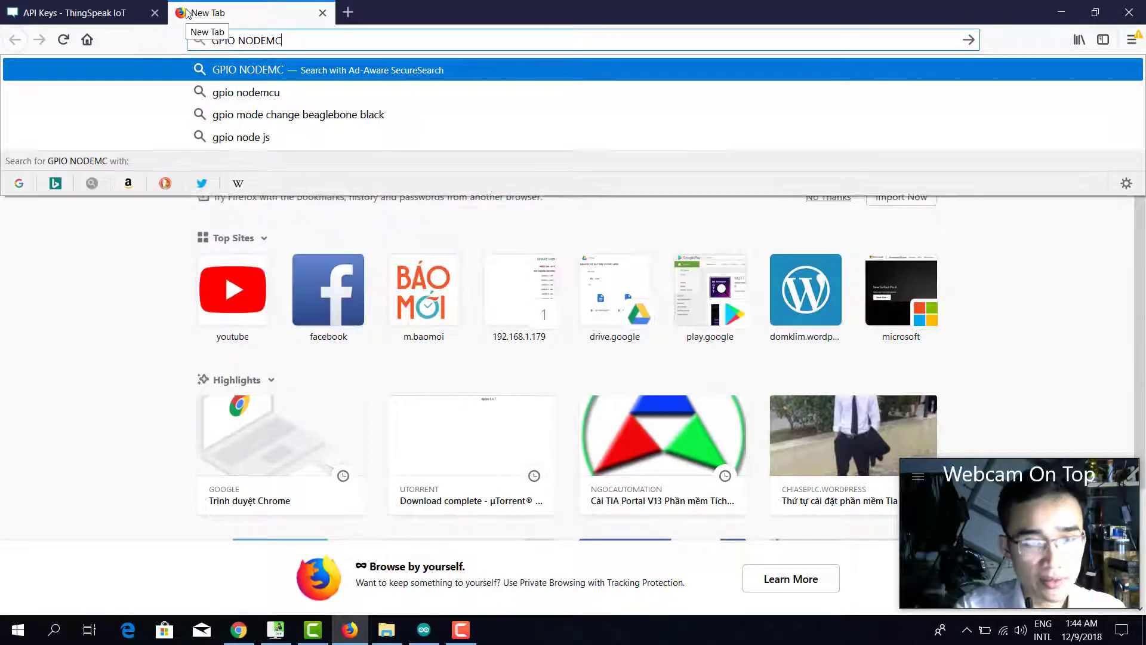
{"action": "key", "text": "Return"}
{"action": "left_click", "coordinate": [309, 37]}
{"action": "type", "text": "G"}
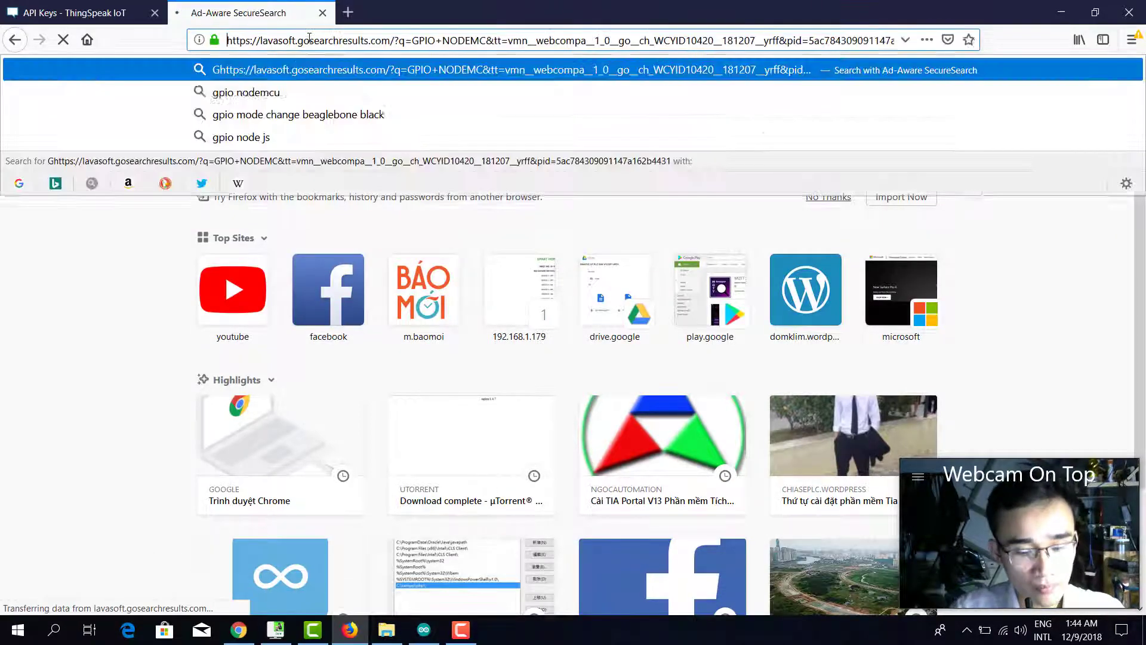
{"action": "type", "text": "O"}
{"action": "triple_click", "coordinate": [310, 37]}
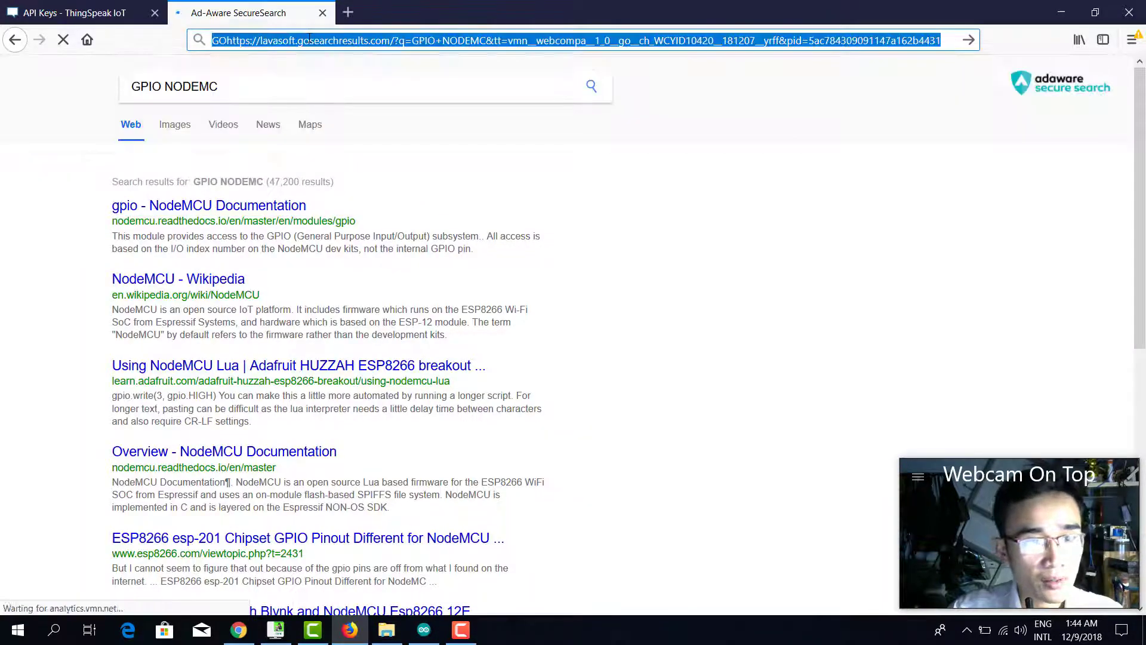
{"action": "type", "text": "google"}
{"action": "key", "text": "Return"}
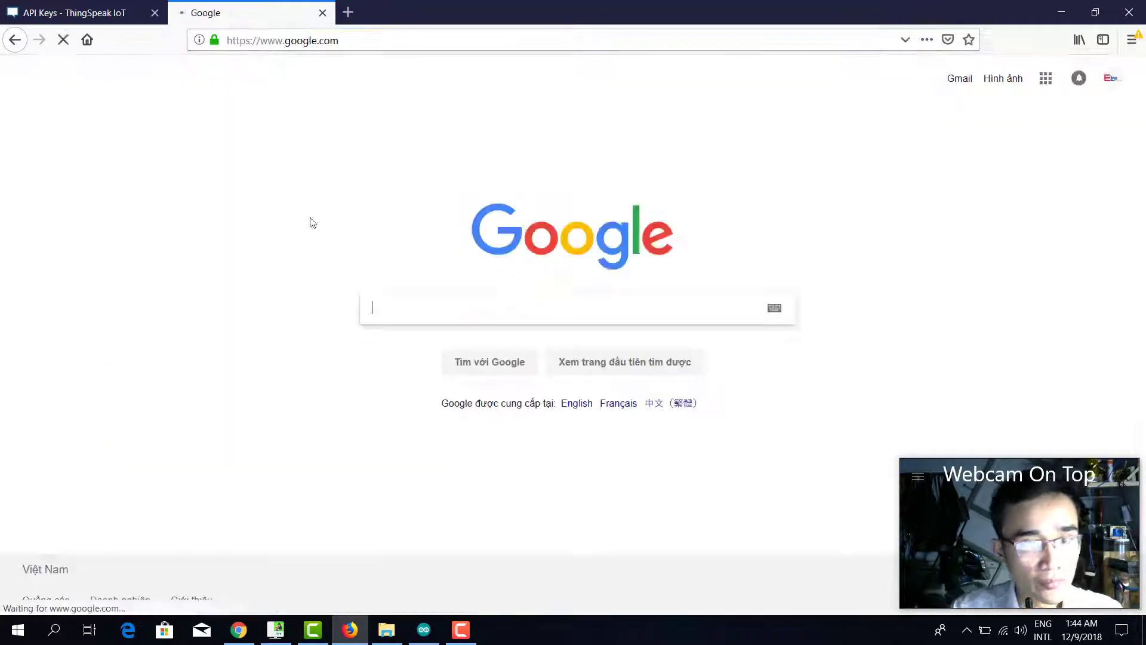
Search 'gpio nodemcu', view the pinout image mapping D0 to GPIO16, then return to Arduino.
{"action": "type", "text": "GPIO NODE"}
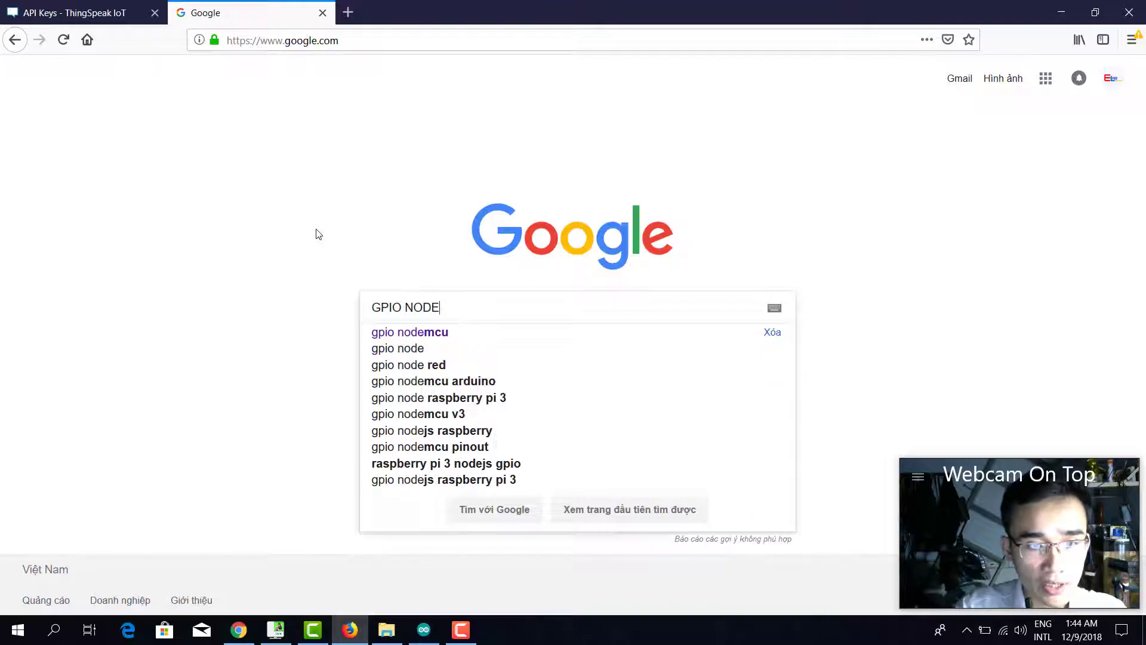
{"action": "key", "text": "Down"}
{"action": "key", "text": "Return"}
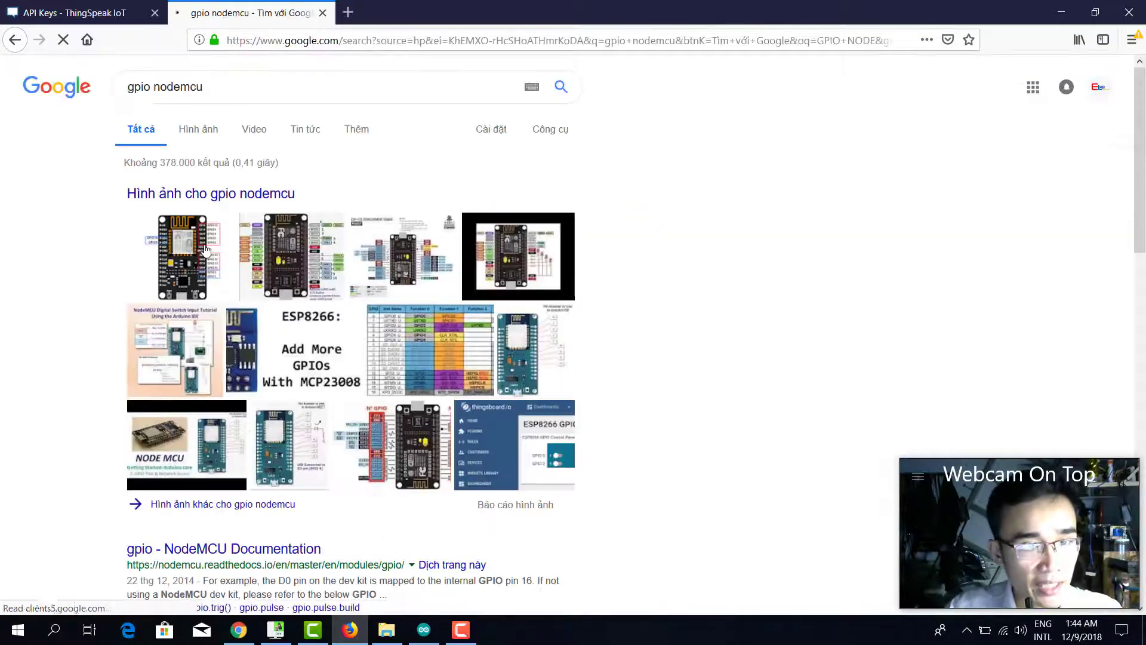
{"action": "left_click", "coordinate": [206, 250]}
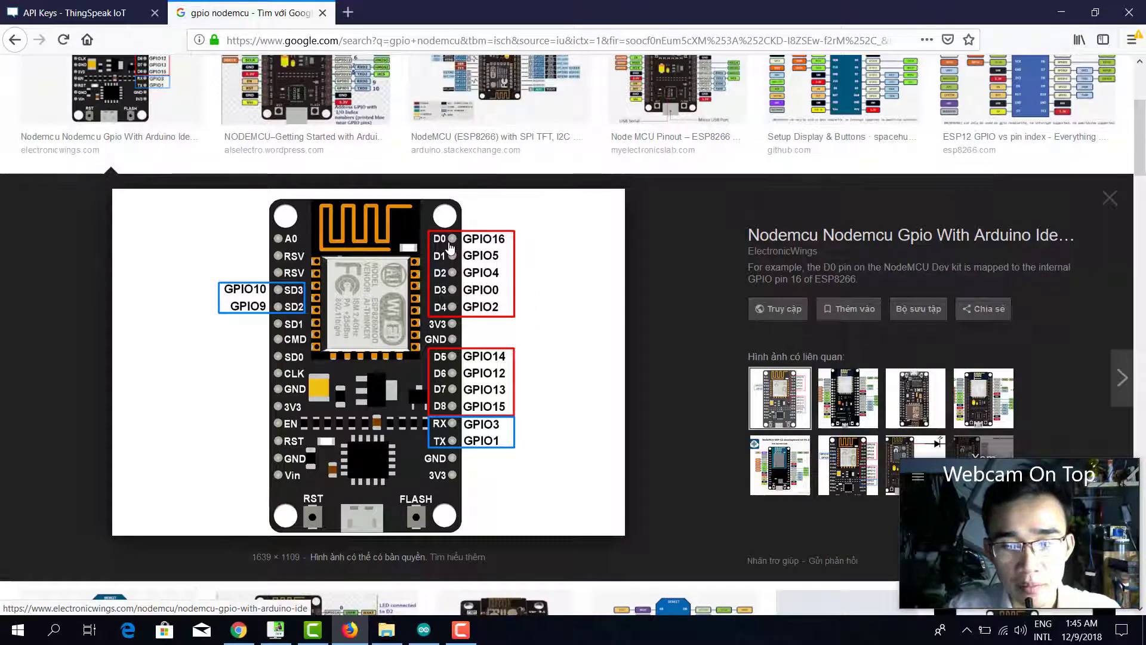
{"action": "mouse_move", "coordinate": [440, 639]}
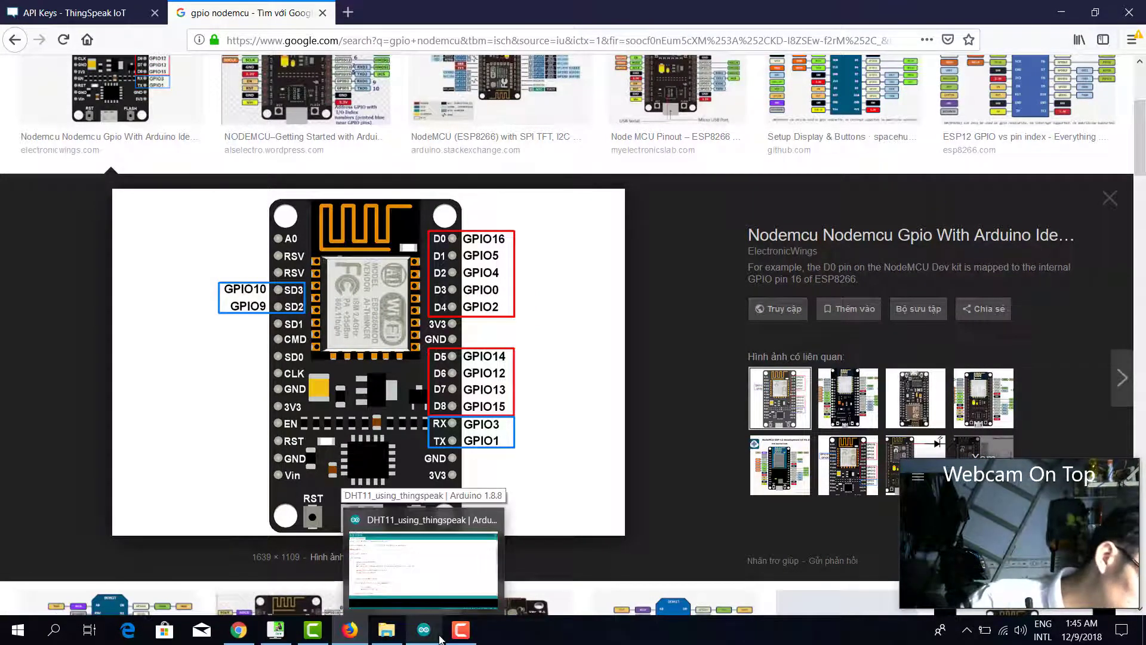
{"action": "left_click", "coordinate": [428, 563]}
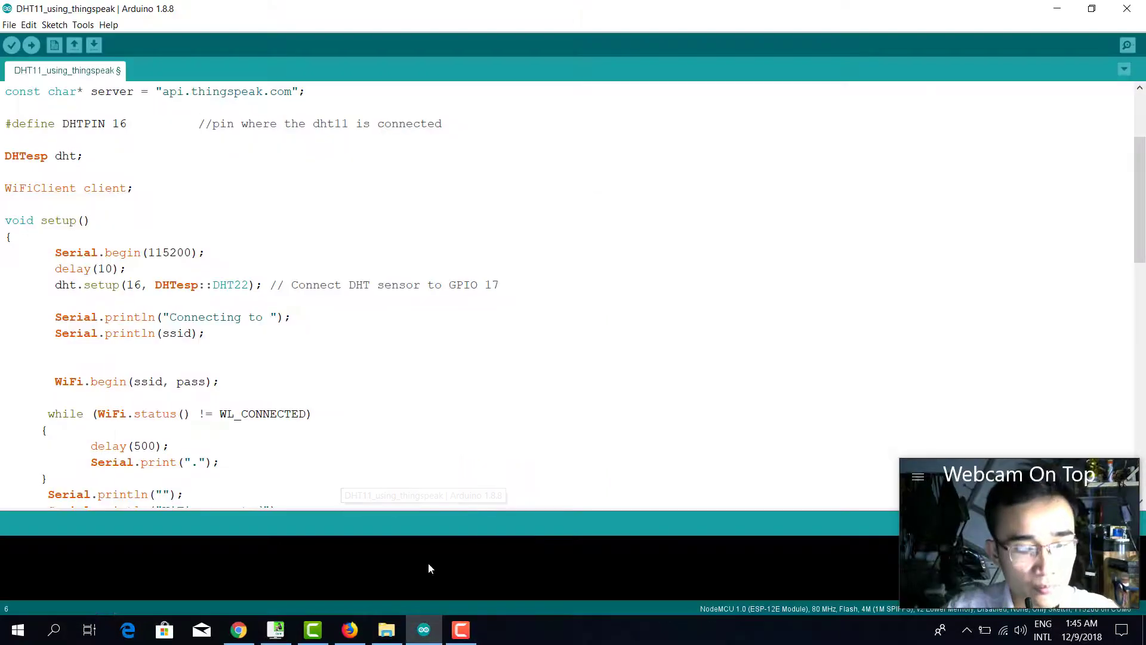
Set the board to NodeMCU 1.0 (ESP-12E Module).
{"action": "scroll", "coordinate": [328, 315], "scroll_direction": "up", "scroll_amount": 3}
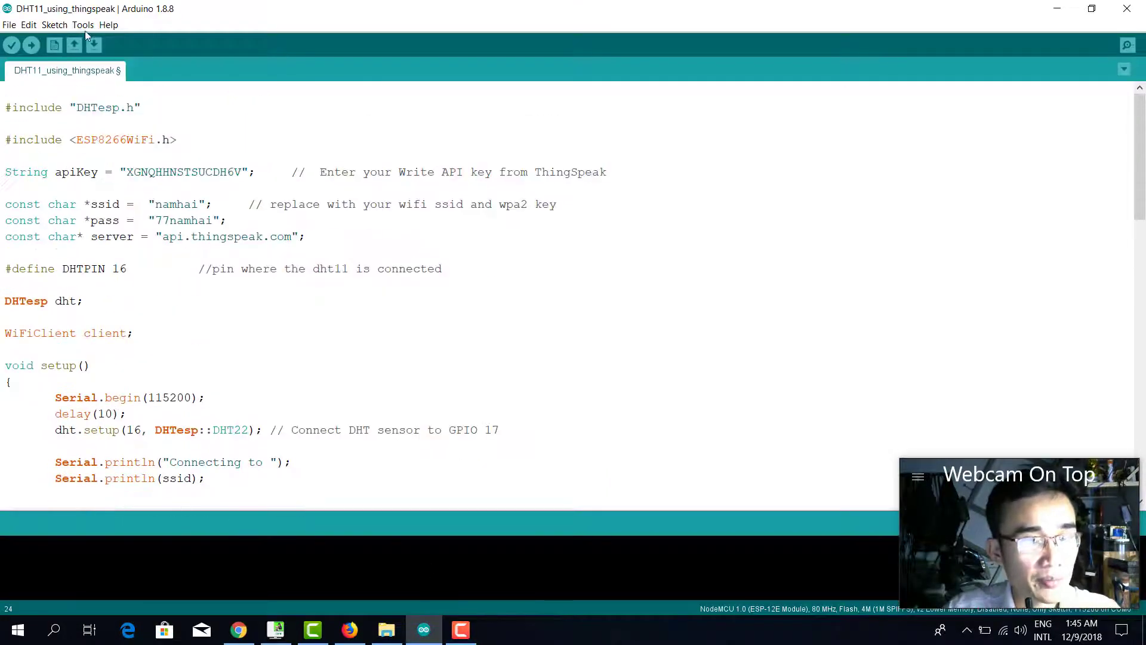
{"action": "left_click", "coordinate": [84, 26]}
{"action": "mouse_move", "coordinate": [250, 156]}
{"action": "scroll", "coordinate": [454, 405], "scroll_direction": "down", "scroll_amount": 1}
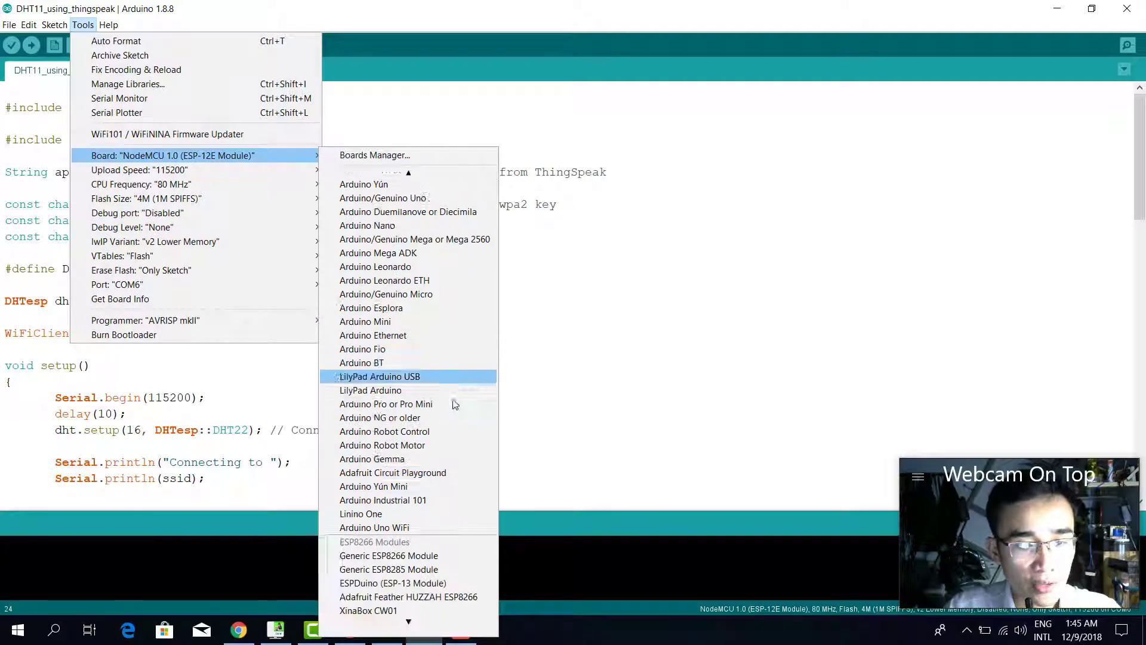
{"action": "scroll", "coordinate": [457, 404], "scroll_direction": "down", "scroll_amount": 8}
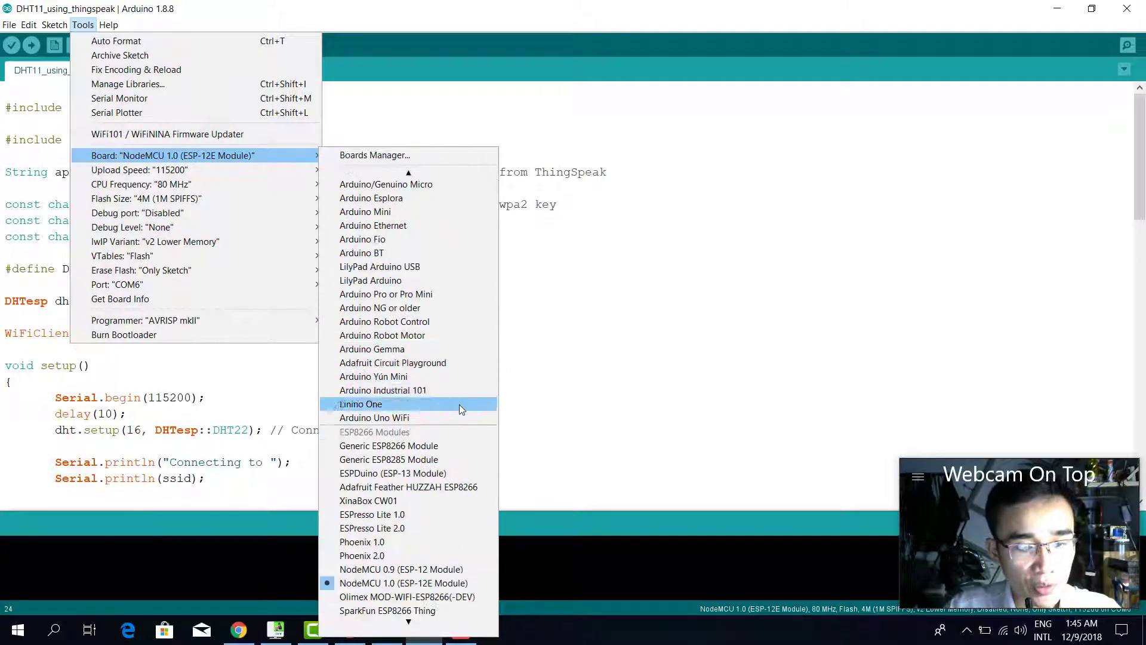
{"action": "left_click", "coordinate": [427, 584]}
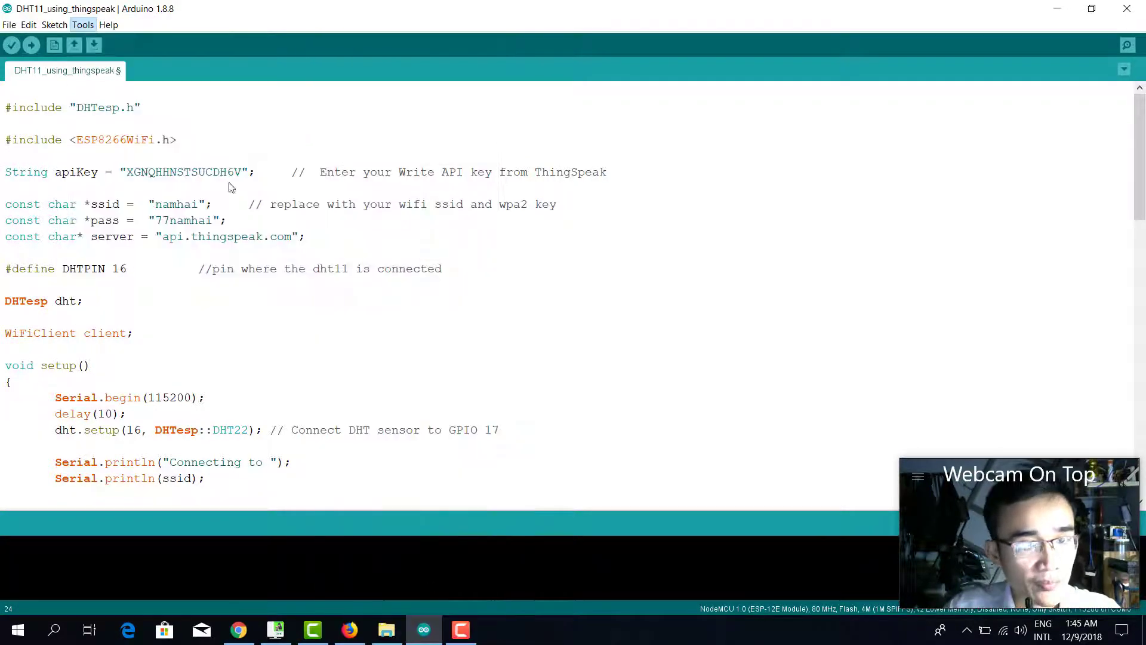
Set the port to COM6 and upload the sketch.
{"action": "left_click", "coordinate": [83, 25]}
{"action": "mouse_move", "coordinate": [239, 284]}
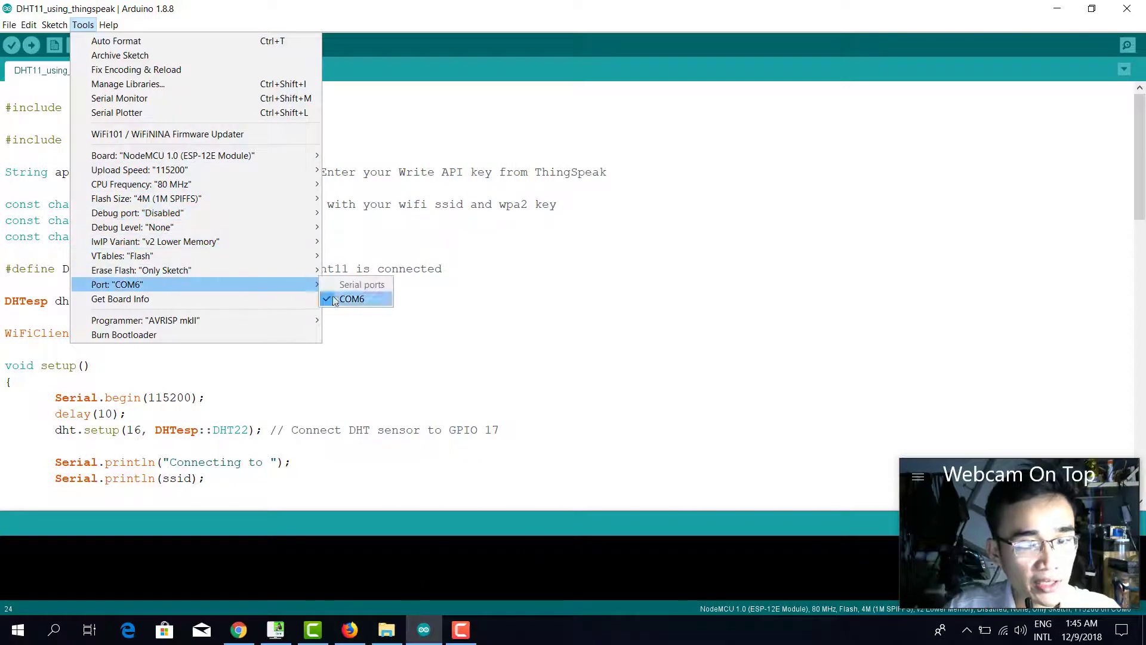
{"action": "left_click", "coordinate": [538, 303]}
{"action": "left_click", "coordinate": [40, 48]}
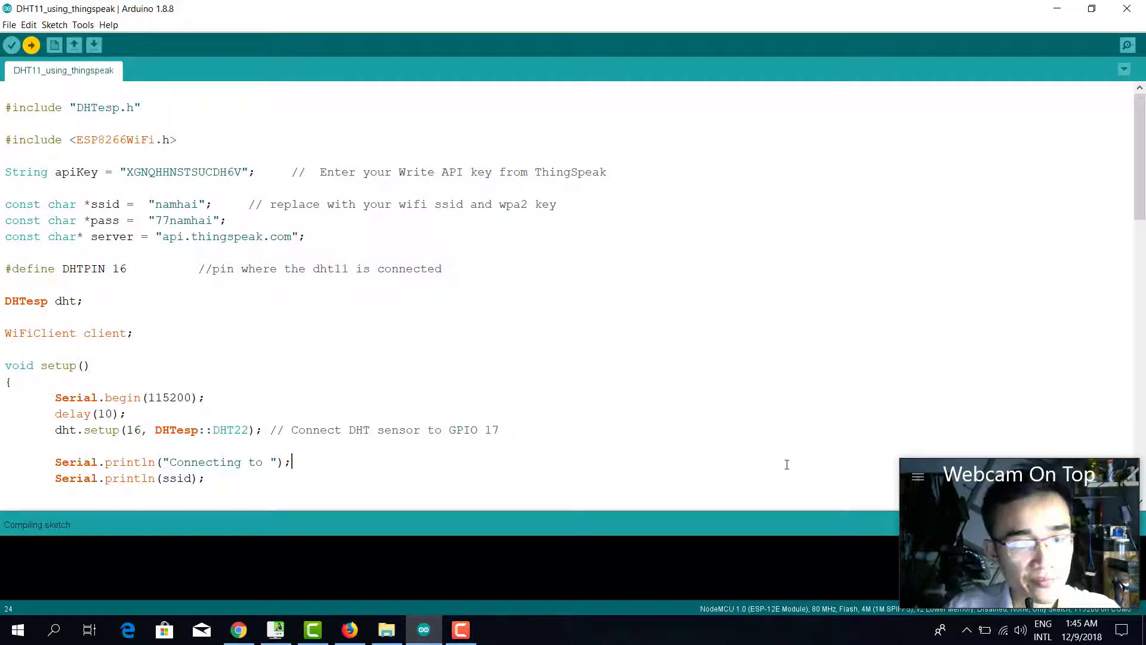
Remove the blank line between the two #include lines.
{"action": "scroll", "coordinate": [755, 327], "scroll_direction": "down", "scroll_amount": 2}
{"action": "scroll", "coordinate": [711, 343], "scroll_direction": "down", "scroll_amount": 4}
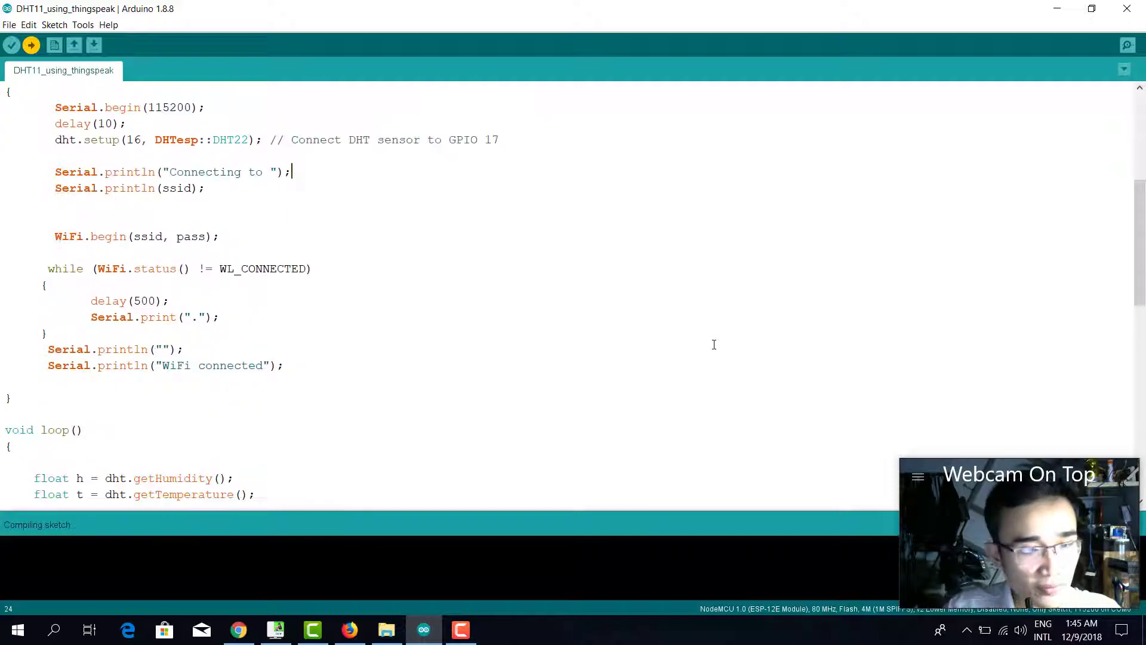
{"action": "scroll", "coordinate": [711, 340], "scroll_direction": "up", "scroll_amount": 6}
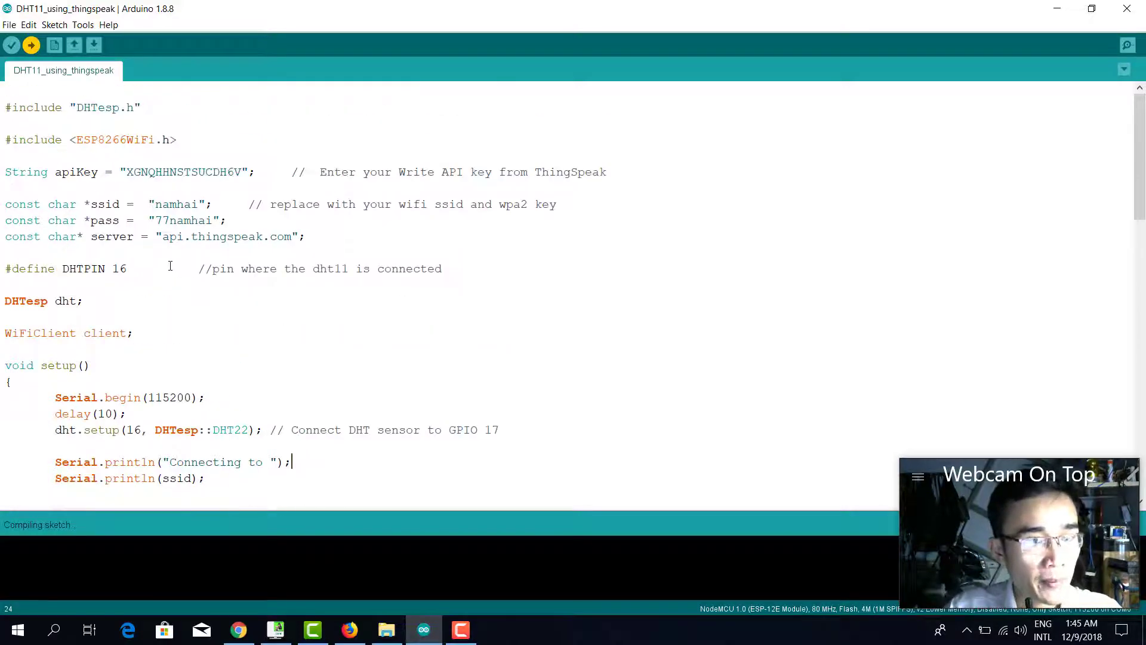
{"action": "left_click_drag", "start_coordinate": [306, 237], "coordinate": [130, 160]}
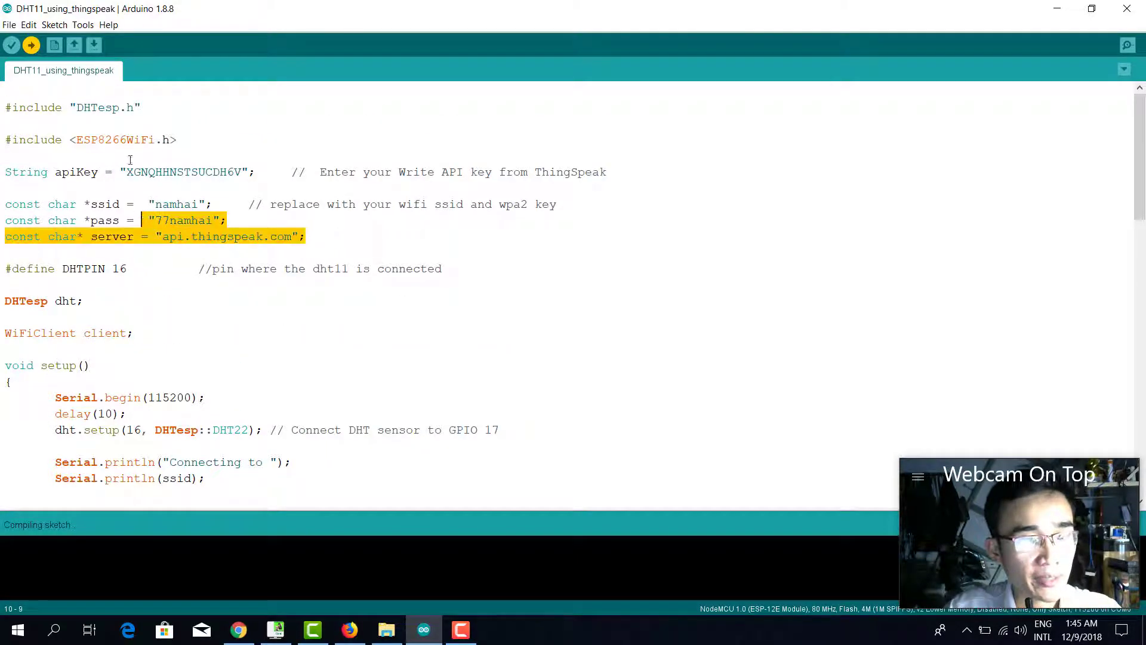
{"action": "left_click", "coordinate": [144, 139]}
{"action": "left_click", "coordinate": [68, 126]}
{"action": "key", "text": "BackSpace"}
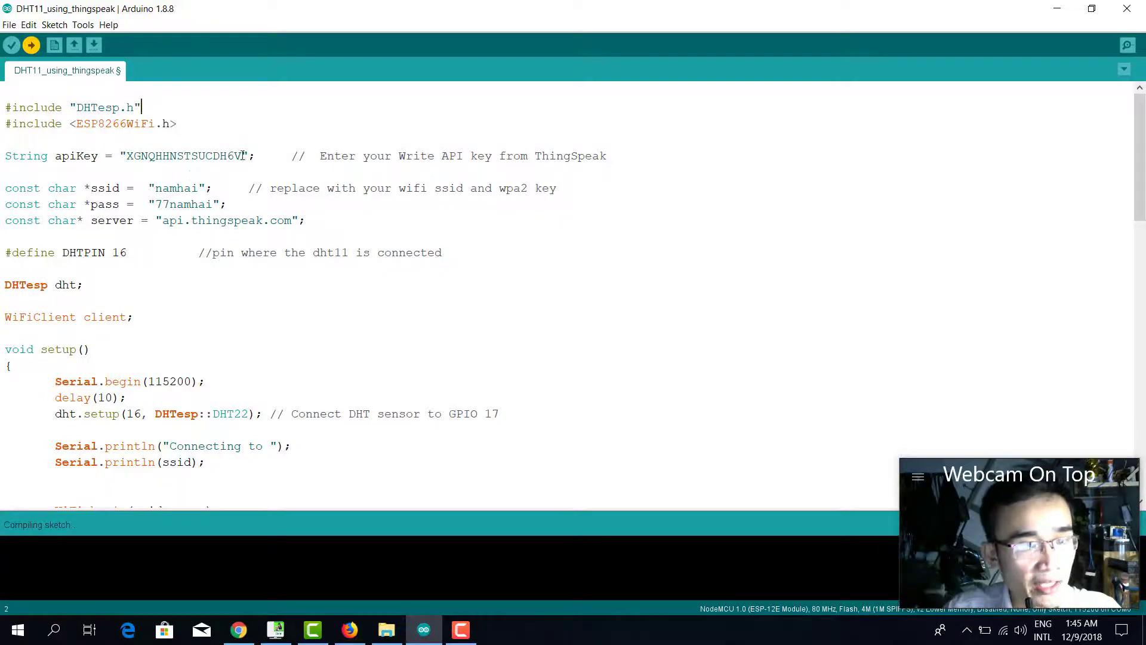
Point out the apiKey line and comment the DHTPIN 16 line with //D0.
{"action": "left_click_drag", "start_coordinate": [263, 156], "coordinate": [13, 155]}
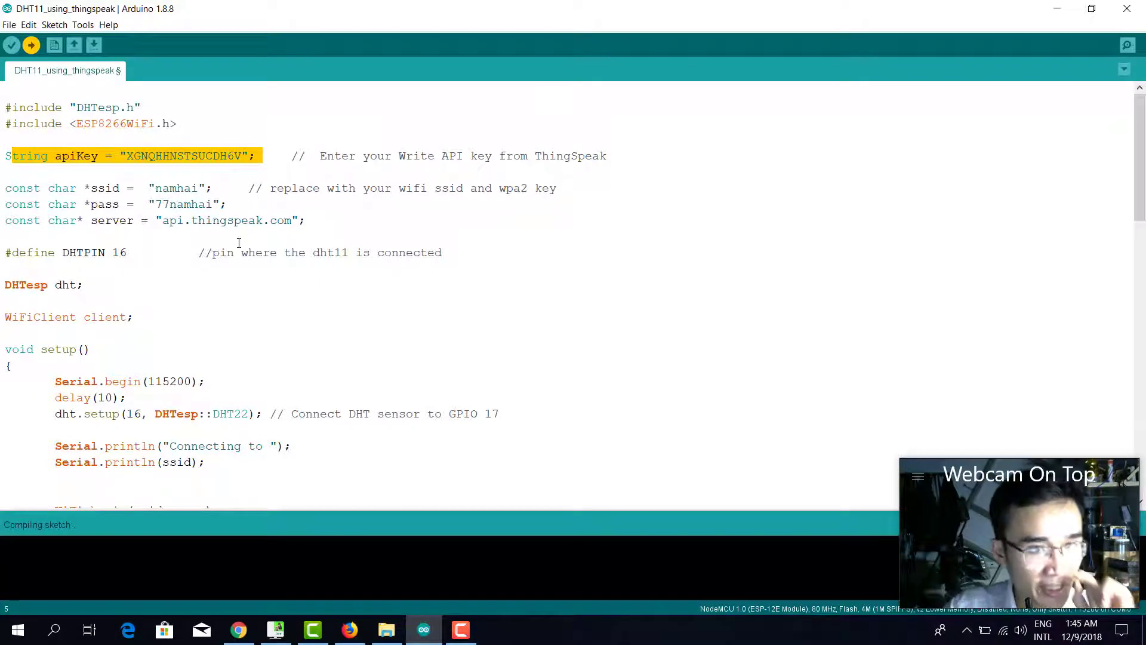
{"action": "left_click", "coordinate": [136, 253]}
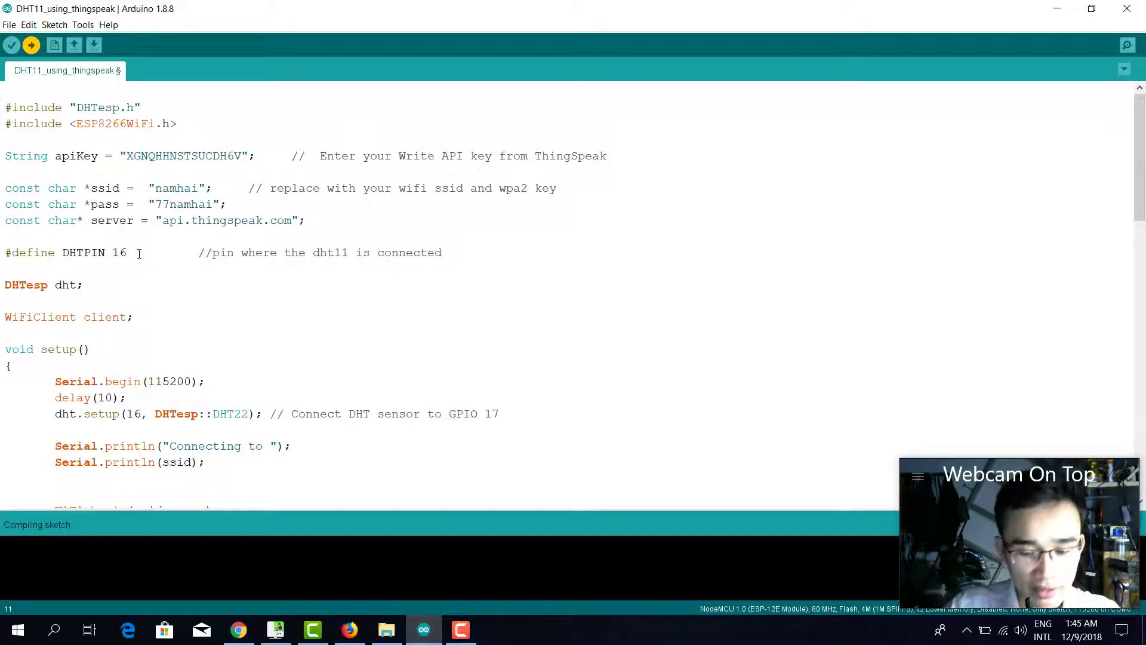
{"action": "type", "text": "//D0"}
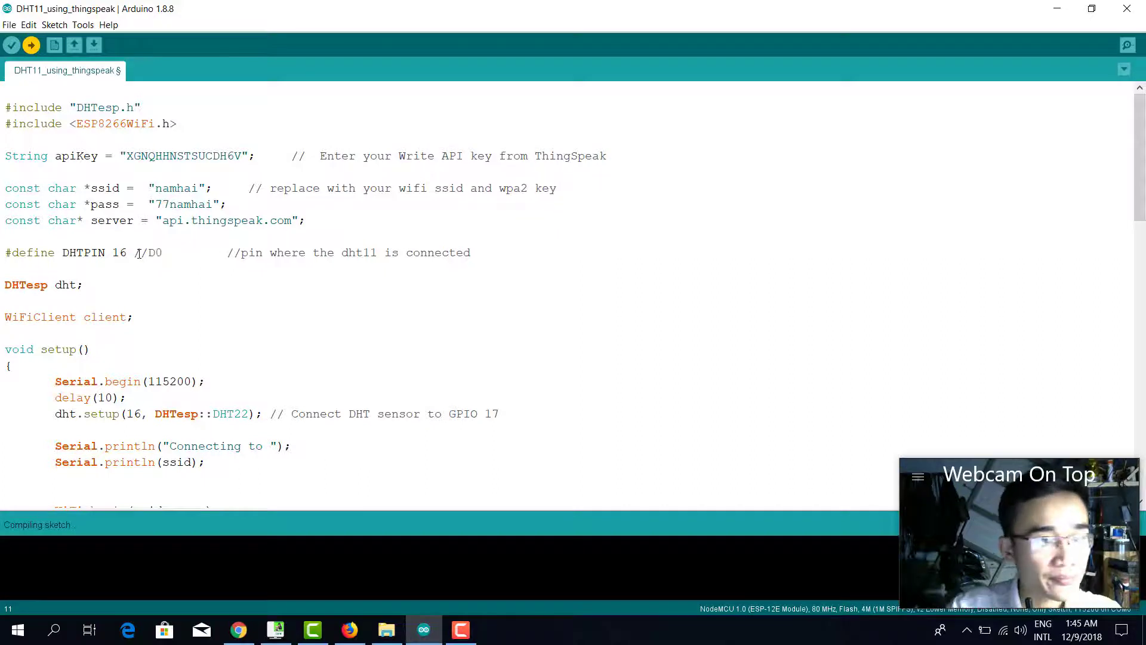
Highlight the DHTesp and WiFiClient declarations and the WiFi connection code in setup().
{"action": "scroll", "coordinate": [137, 253], "scroll_direction": "down", "scroll_amount": 2}
{"action": "left_click_drag", "start_coordinate": [90, 189], "coordinate": [7, 188]}
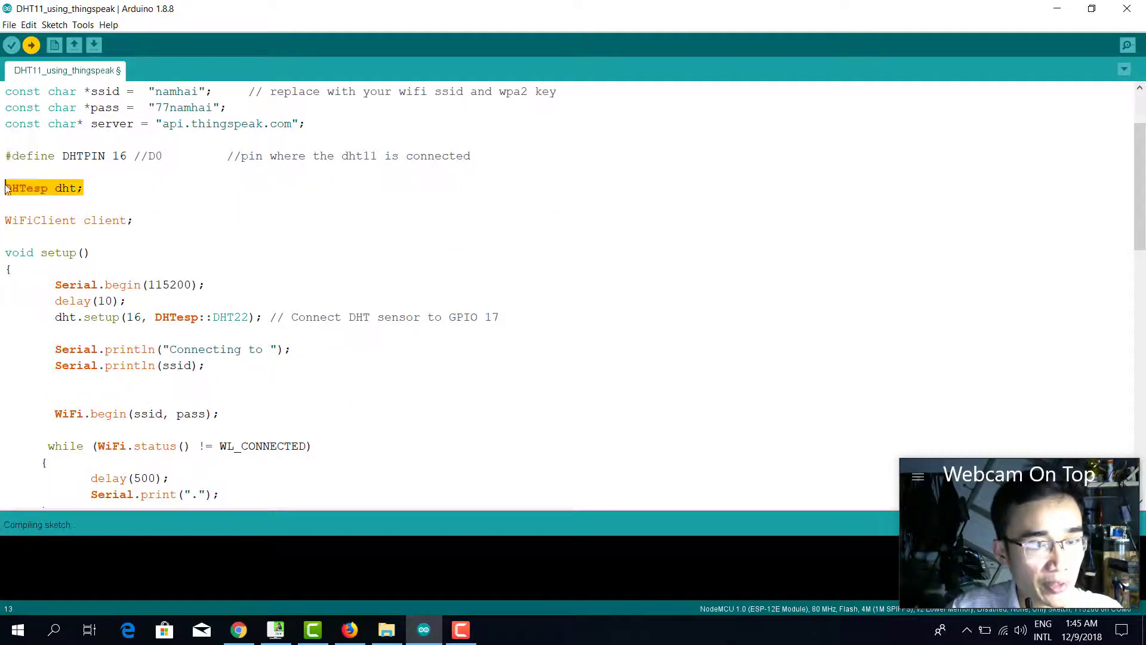
{"action": "left_click", "coordinate": [174, 227]}
{"action": "left_click_drag", "start_coordinate": [155, 223], "coordinate": [3, 221]}
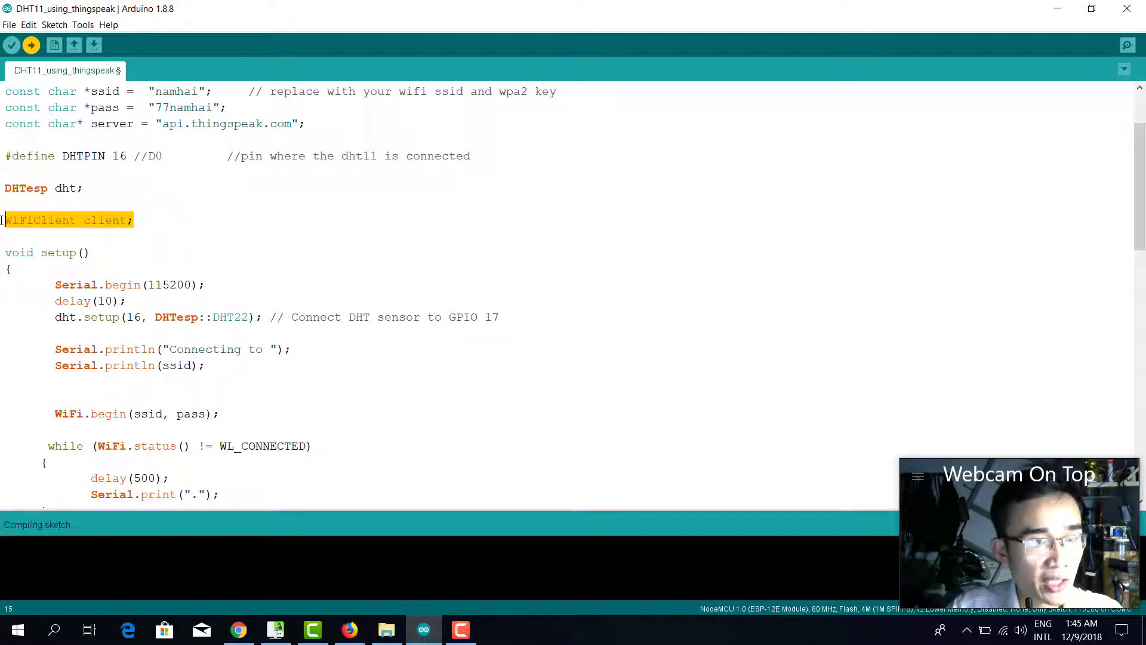
{"action": "scroll", "coordinate": [167, 257], "scroll_direction": "down", "scroll_amount": 2}
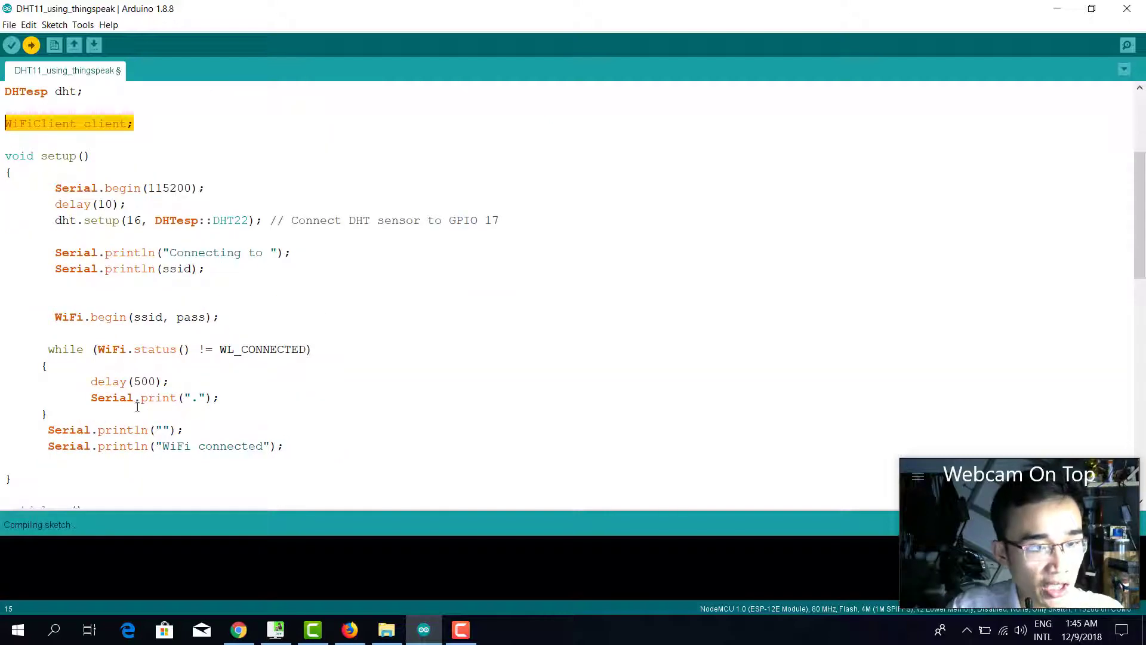
{"action": "left_click_drag", "start_coordinate": [298, 449], "coordinate": [47, 189]}
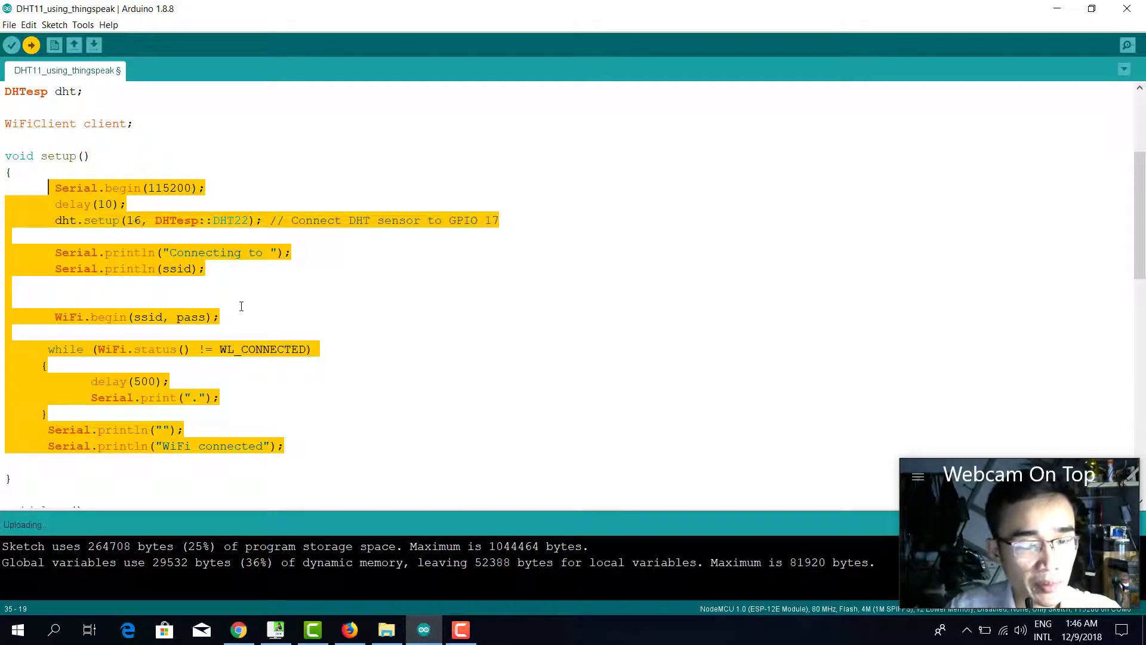
Highlight the humidity/temperature readings, the isnan failed-read check and server IP 184.106.153.149.
{"action": "scroll", "coordinate": [242, 306], "scroll_direction": "down", "scroll_amount": 7}
{"action": "left_click_drag", "start_coordinate": [256, 236], "coordinate": [35, 218]}
{"action": "left_click", "coordinate": [175, 206]}
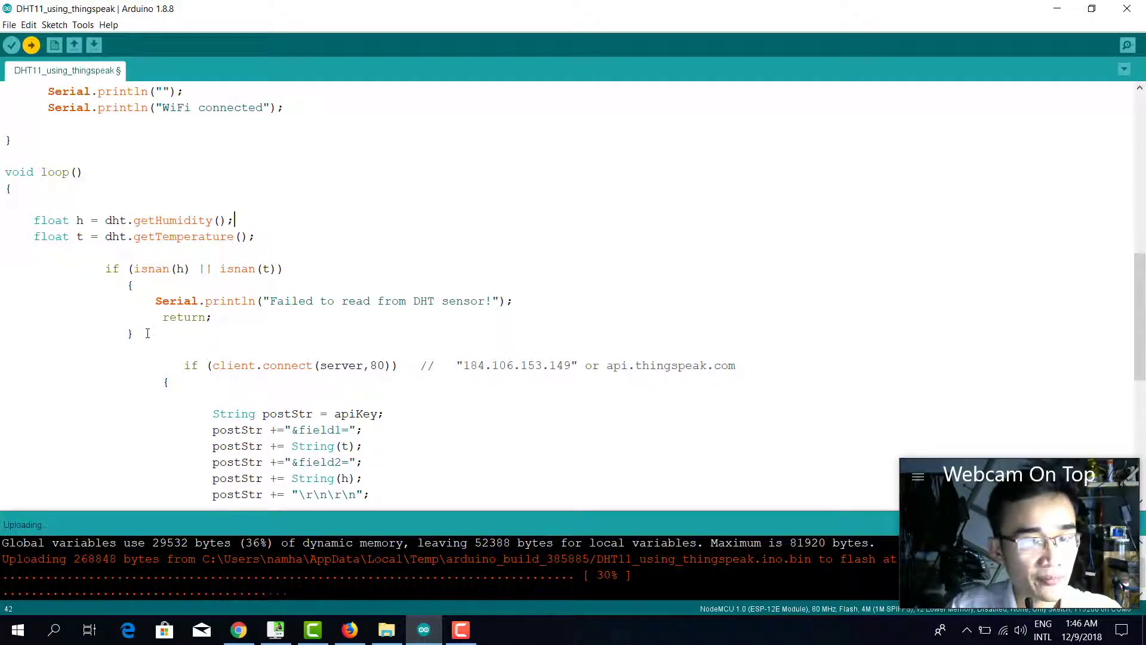
{"action": "left_click_drag", "start_coordinate": [148, 333], "coordinate": [106, 269]}
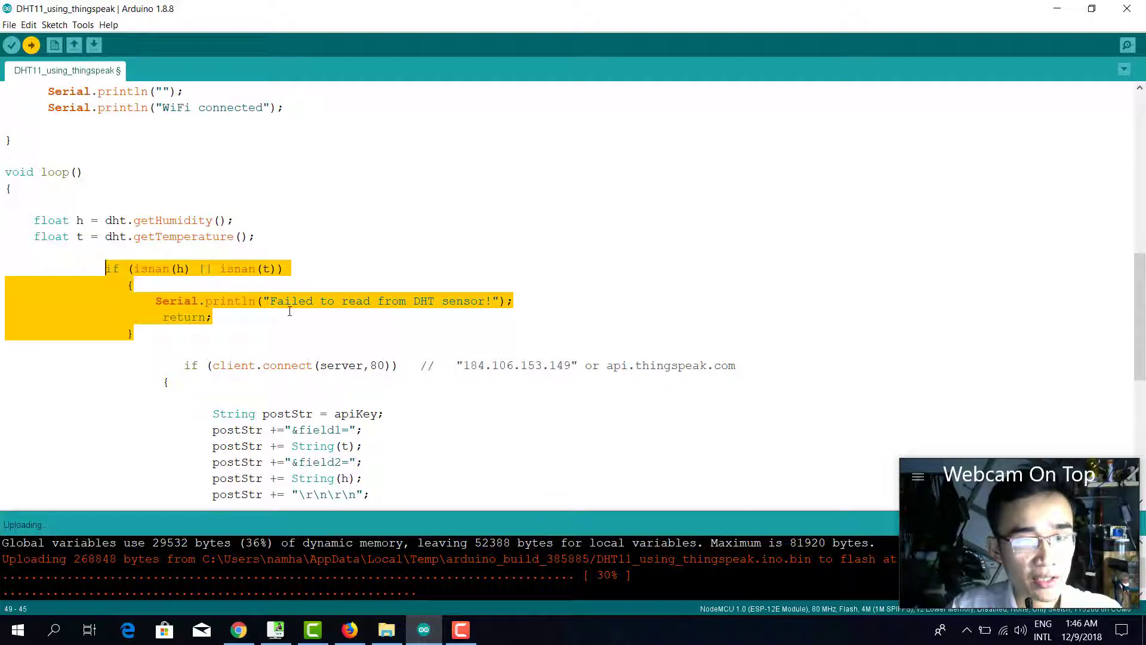
{"action": "left_click_drag", "start_coordinate": [124, 338], "coordinate": [90, 270]}
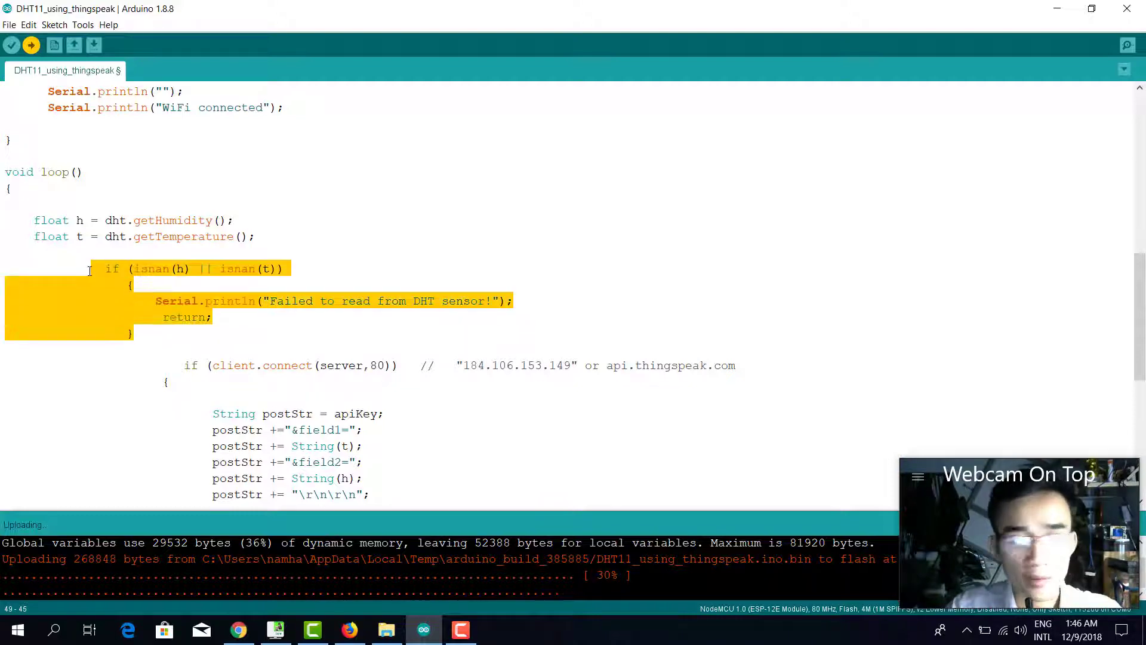
{"action": "scroll", "coordinate": [277, 388], "scroll_direction": "down", "scroll_amount": 4}
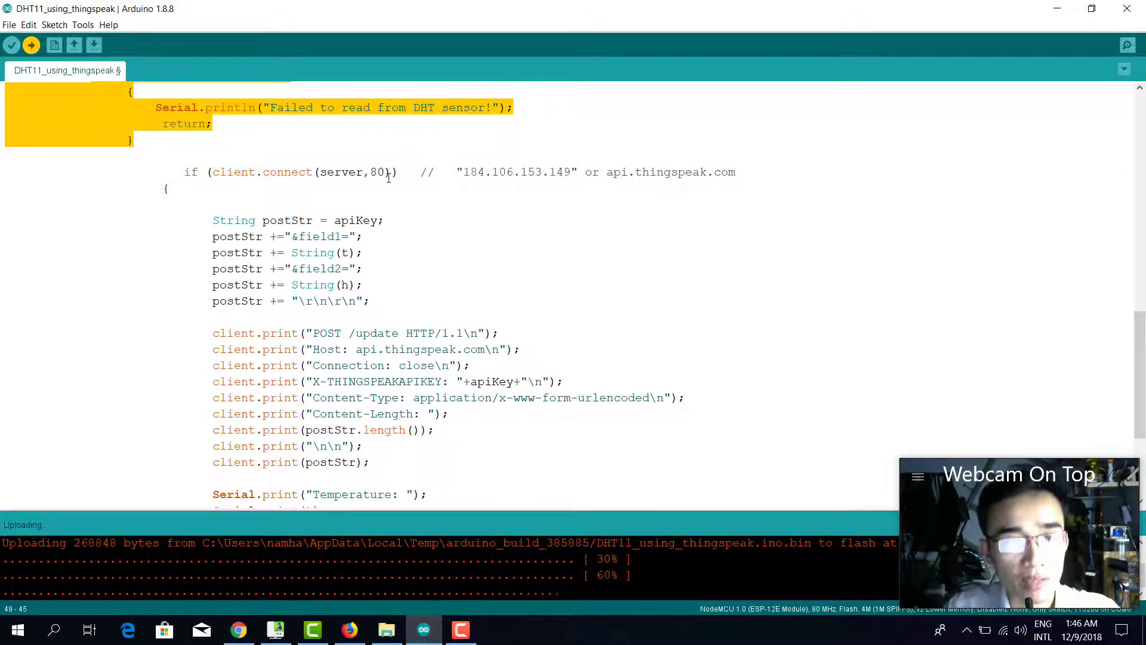
{"action": "left_click_drag", "start_coordinate": [463, 172], "coordinate": [571, 174]}
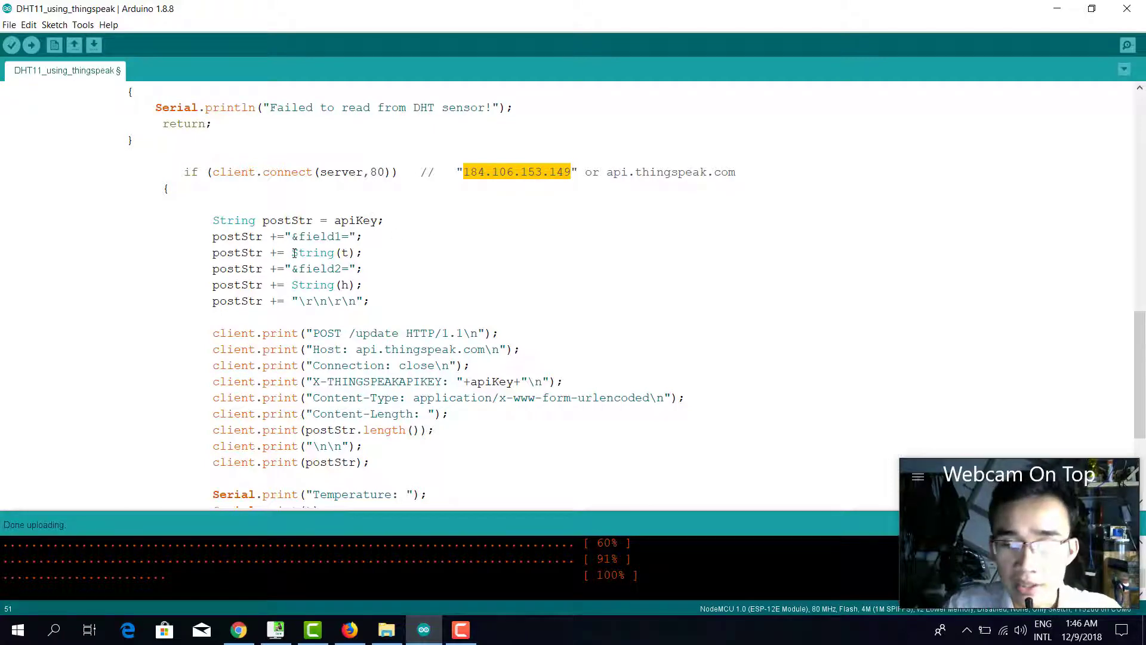
Highlight the postStr lines building the request and the HTTP lines sent to ThingSpeak.
{"action": "scroll", "coordinate": [294, 253], "scroll_direction": "up", "scroll_amount": 5}
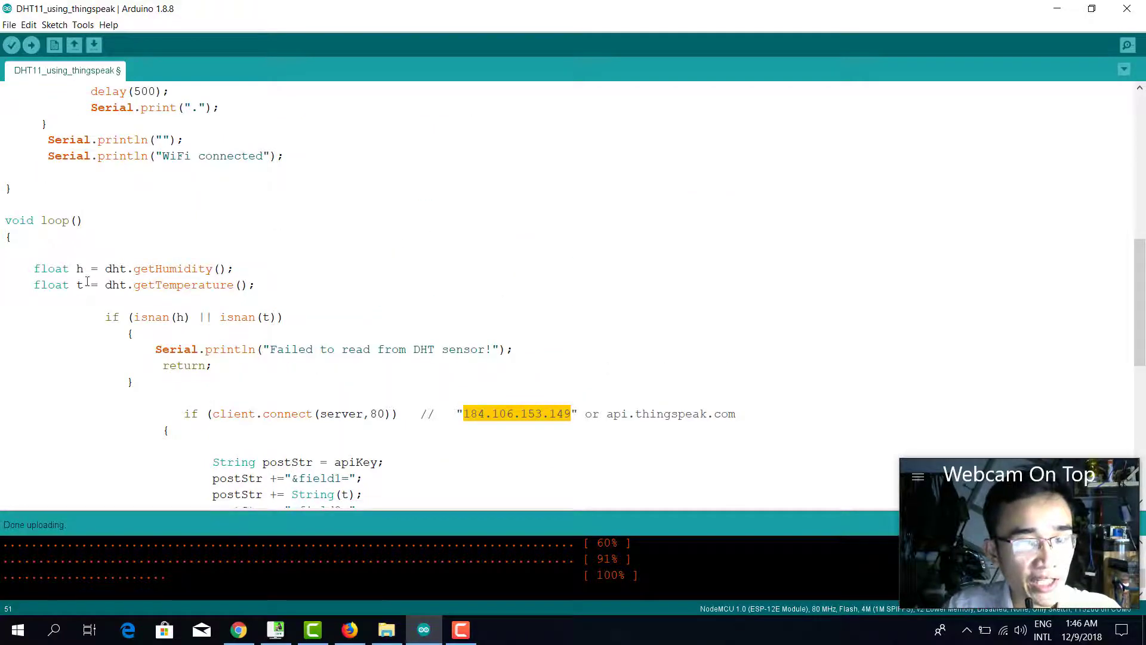
{"action": "scroll", "coordinate": [180, 281], "scroll_direction": "down", "scroll_amount": 5}
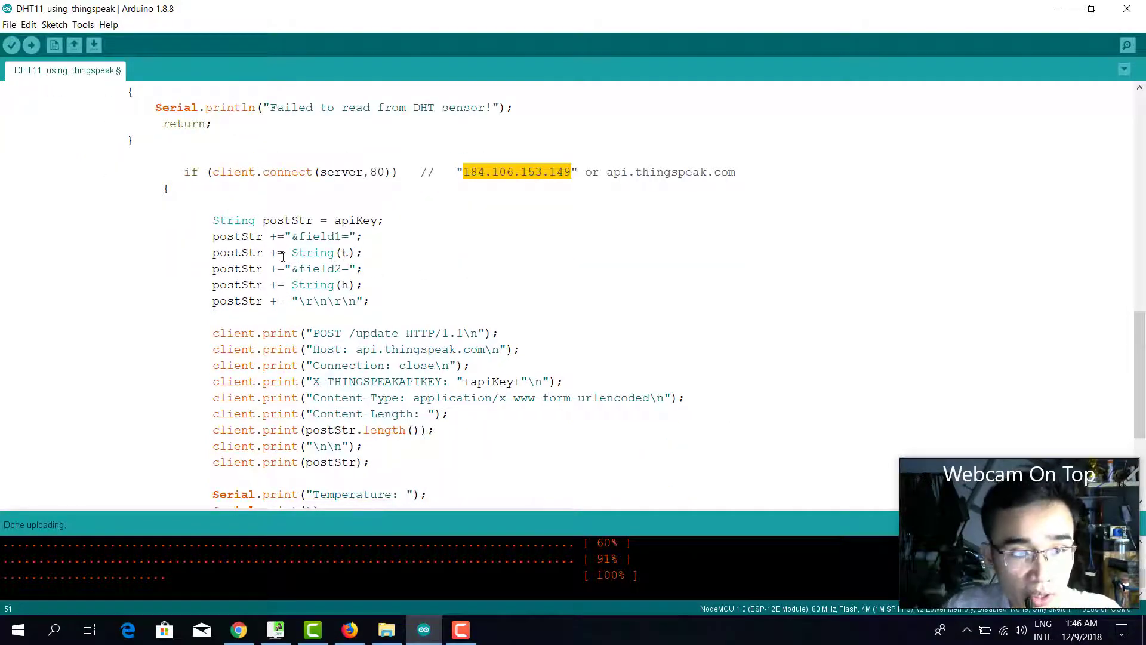
{"action": "left_click", "coordinate": [347, 253]}
{"action": "left_click", "coordinate": [376, 254]}
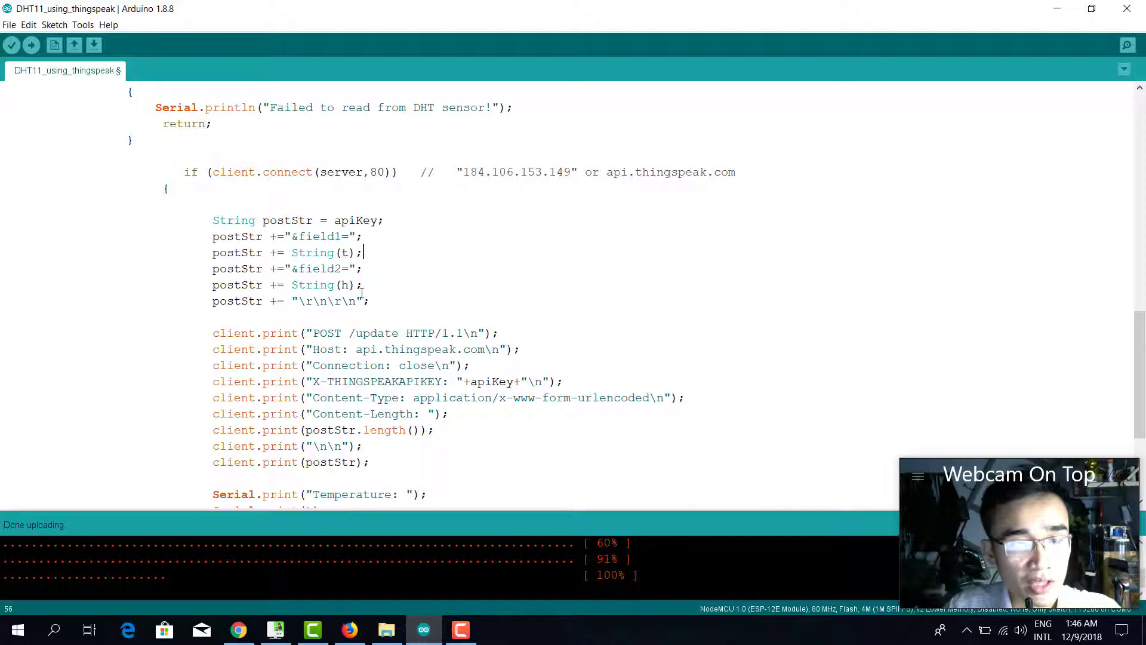
{"action": "left_click_drag", "start_coordinate": [385, 299], "coordinate": [219, 298]}
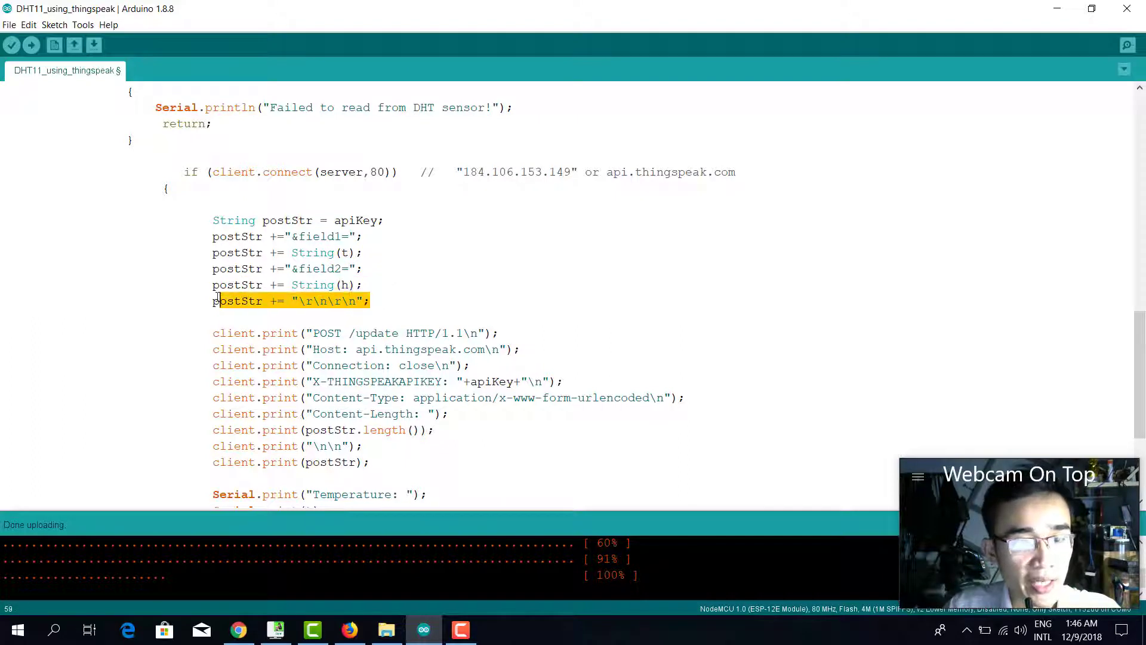
{"action": "scroll", "coordinate": [434, 302], "scroll_direction": "down", "scroll_amount": 1}
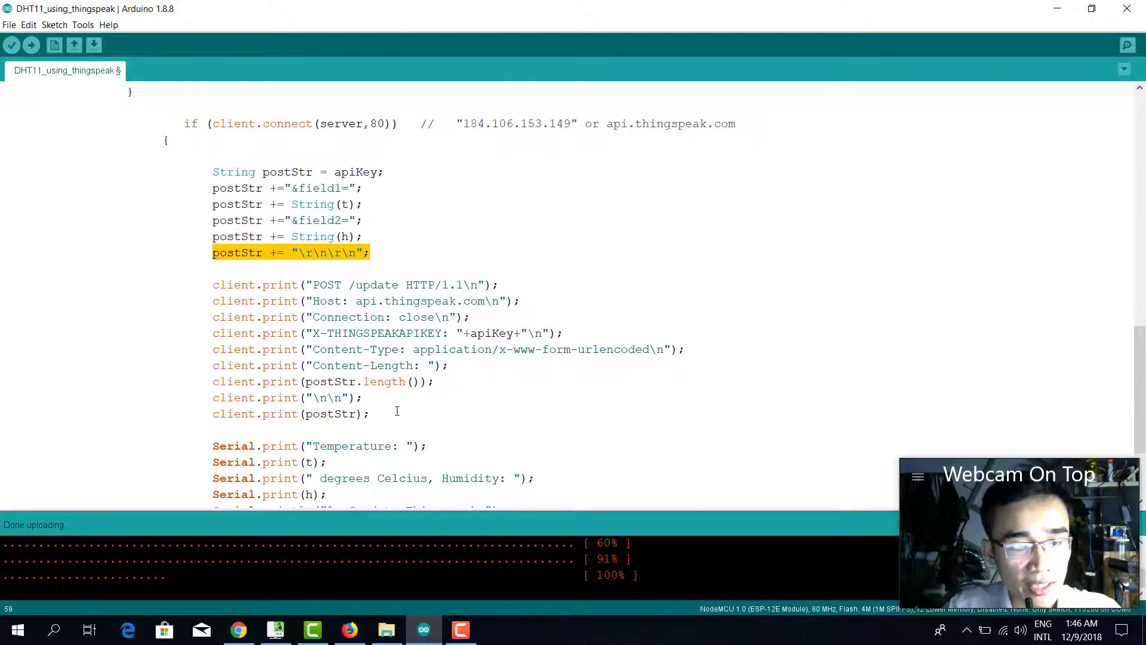
{"action": "left_click_drag", "start_coordinate": [396, 412], "coordinate": [204, 288]}
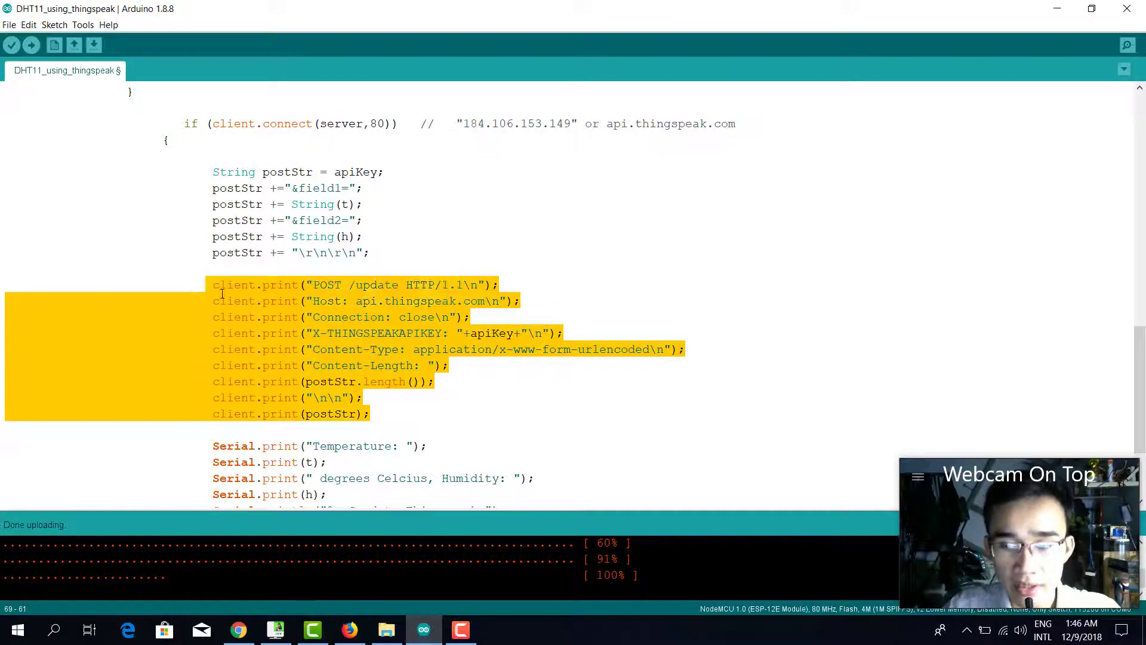
Highlight the Serial.print and client.stop lines, then open the Serial Monitor.
{"action": "scroll", "coordinate": [221, 294], "scroll_direction": "down", "scroll_amount": 3}
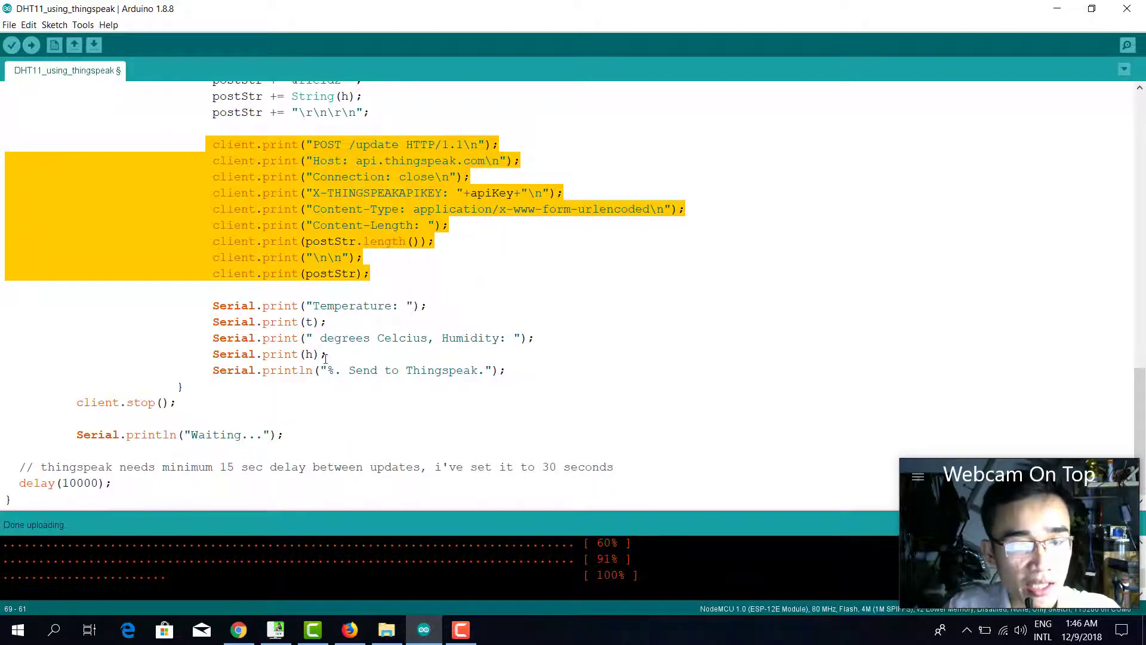
{"action": "left_click_drag", "start_coordinate": [528, 373], "coordinate": [216, 317]}
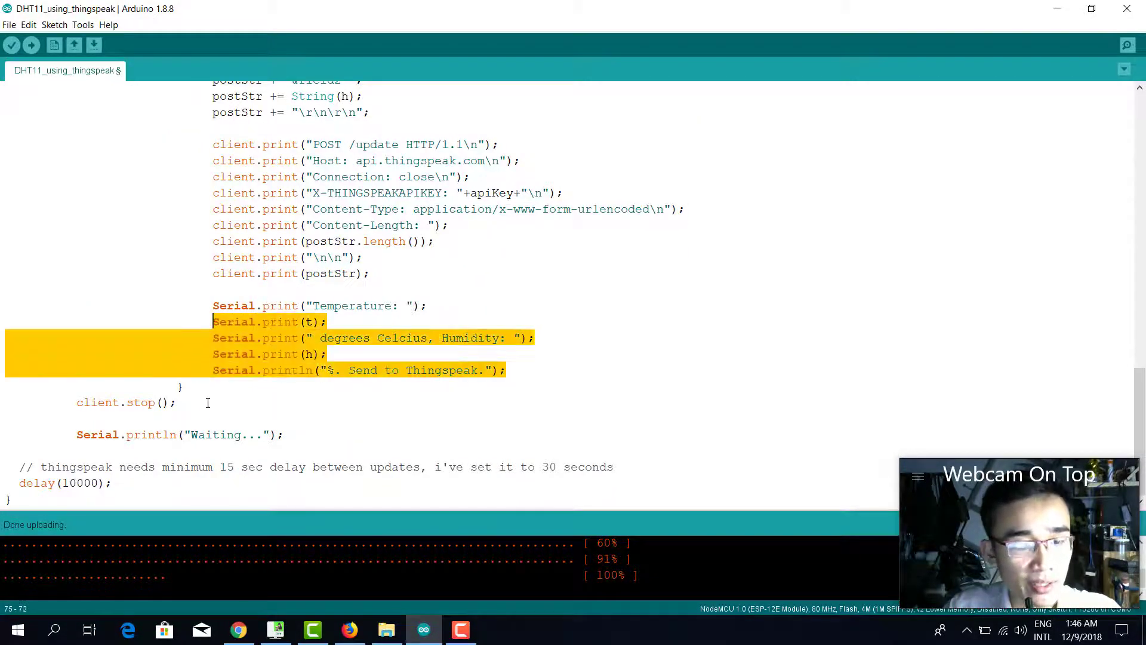
{"action": "left_click_drag", "start_coordinate": [178, 402], "coordinate": [86, 405]}
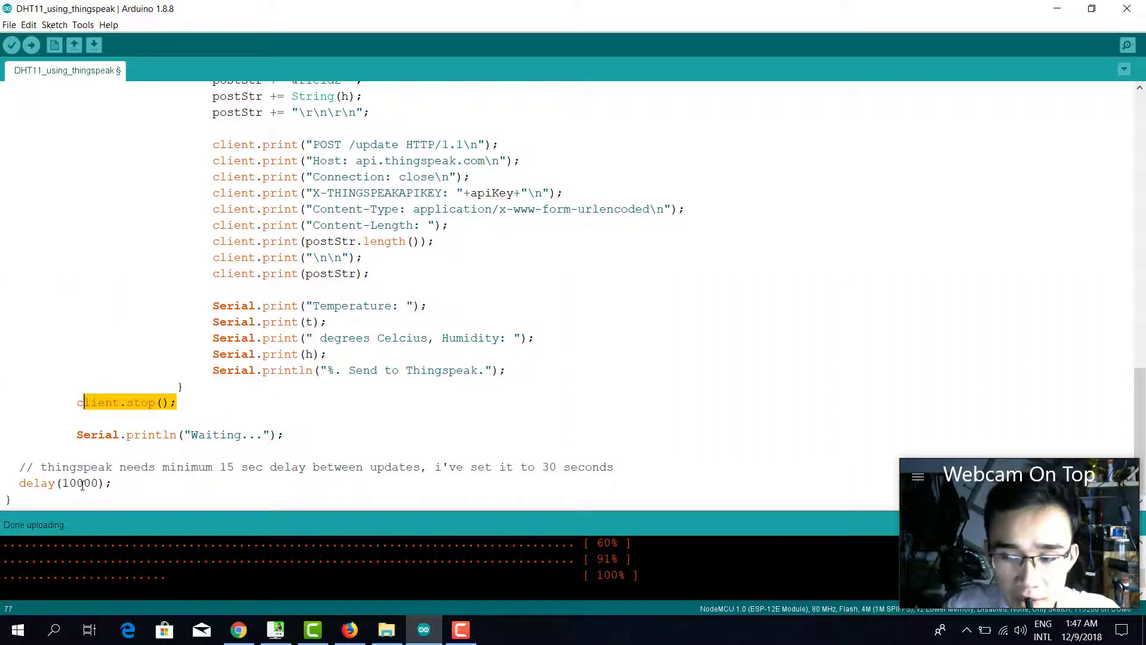
{"action": "scroll", "coordinate": [272, 422], "scroll_direction": "up", "scroll_amount": 8}
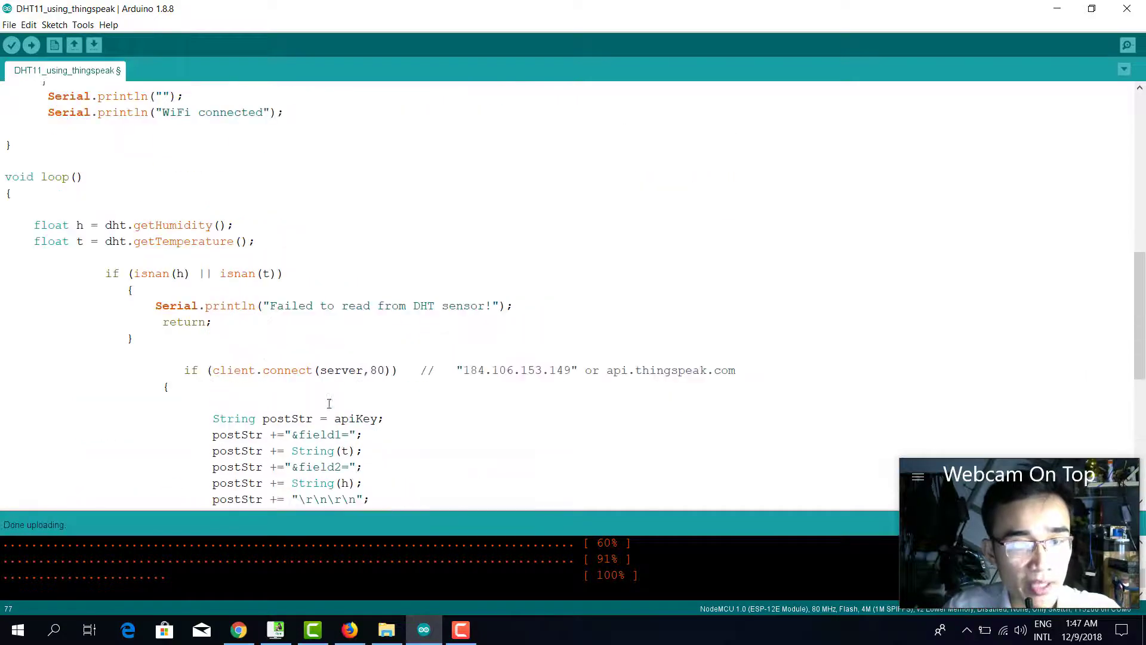
{"action": "scroll", "coordinate": [386, 397], "scroll_direction": "up", "scroll_amount": 4}
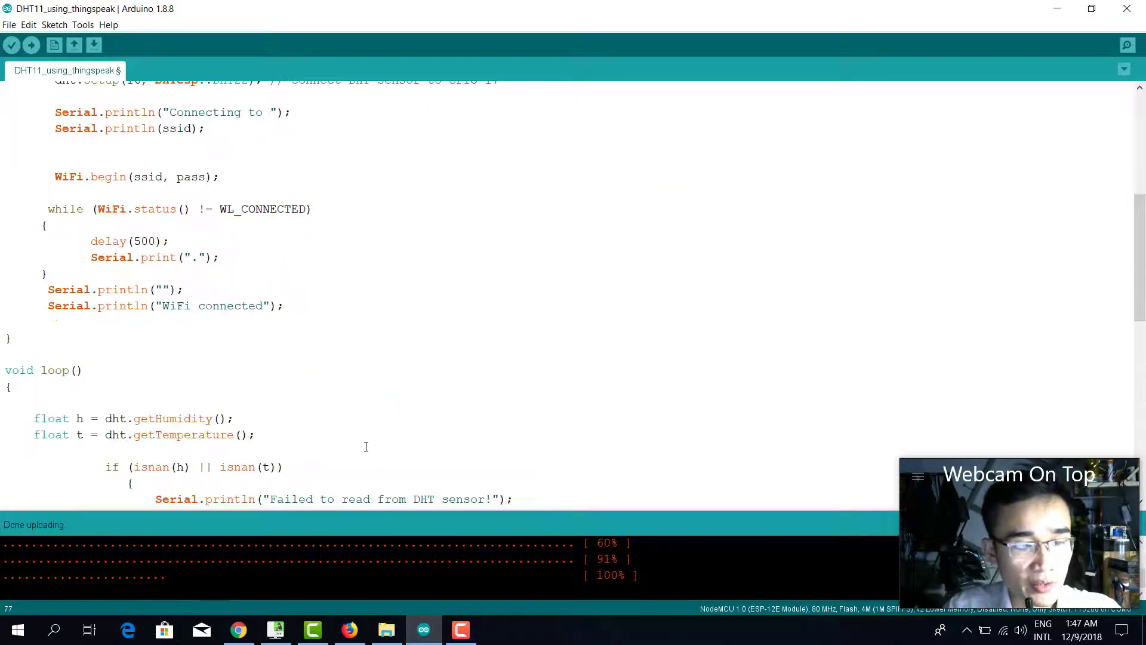
{"action": "left_click", "coordinate": [1127, 44]}
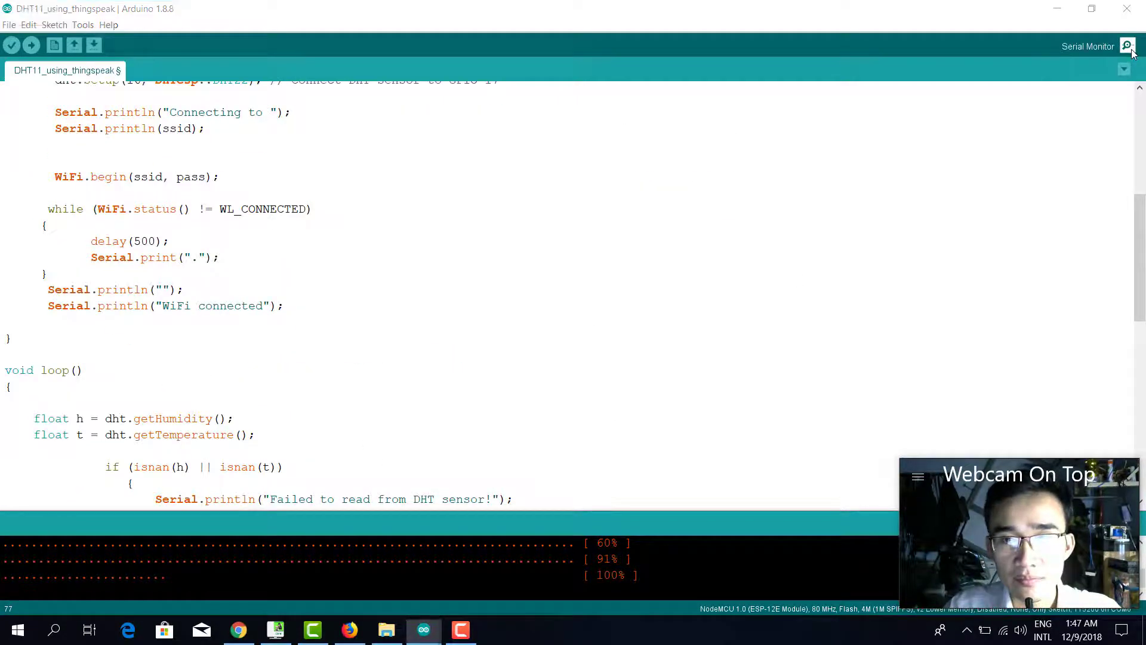
Set the COM6 serial monitor to 115200 baud to read the temperature and humidity output.
{"action": "left_click", "coordinate": [609, 98]}
{"action": "scroll", "coordinate": [634, 281], "scroll_direction": "up", "scroll_amount": 10}
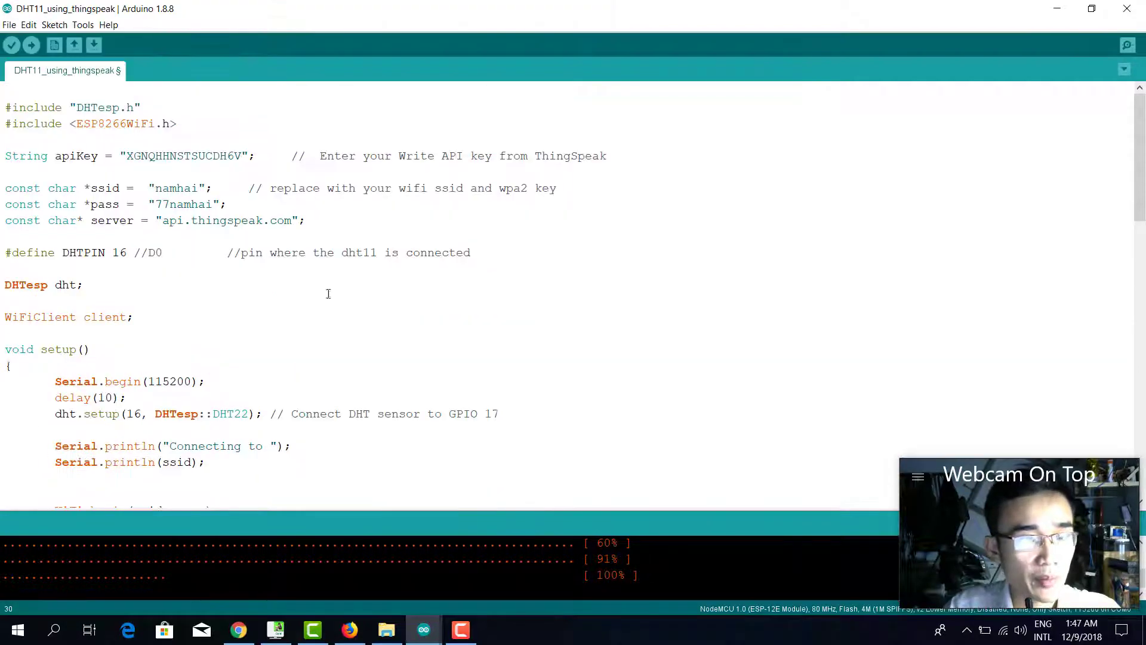
{"action": "scroll", "coordinate": [232, 284], "scroll_direction": "down", "scroll_amount": 3}
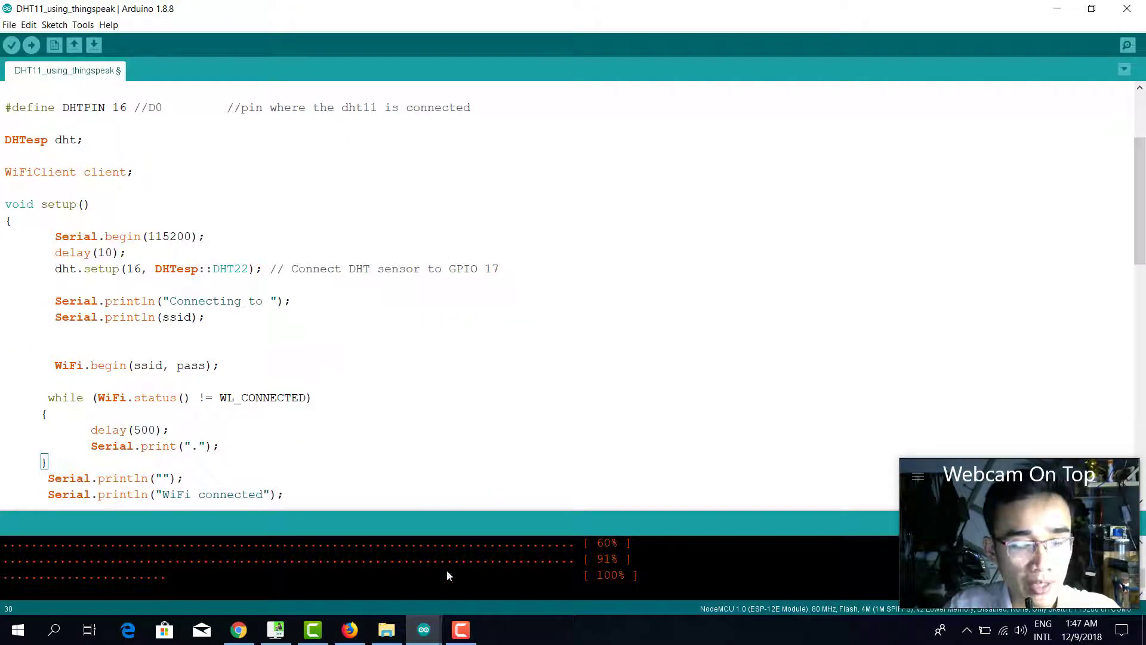
{"action": "mouse_move", "coordinate": [442, 617]}
{"action": "left_click", "coordinate": [509, 558]}
{"action": "left_click", "coordinate": [508, 313]}
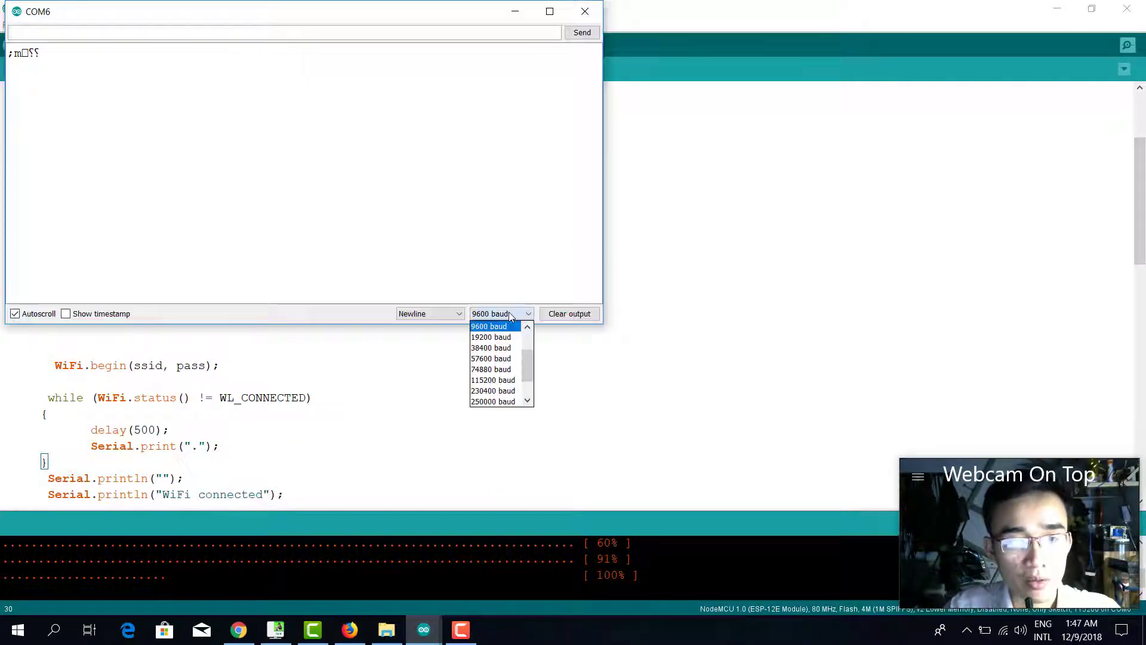
{"action": "left_click", "coordinate": [495, 382]}
{"action": "left_click_drag", "start_coordinate": [359, 13], "coordinate": [559, 89]}
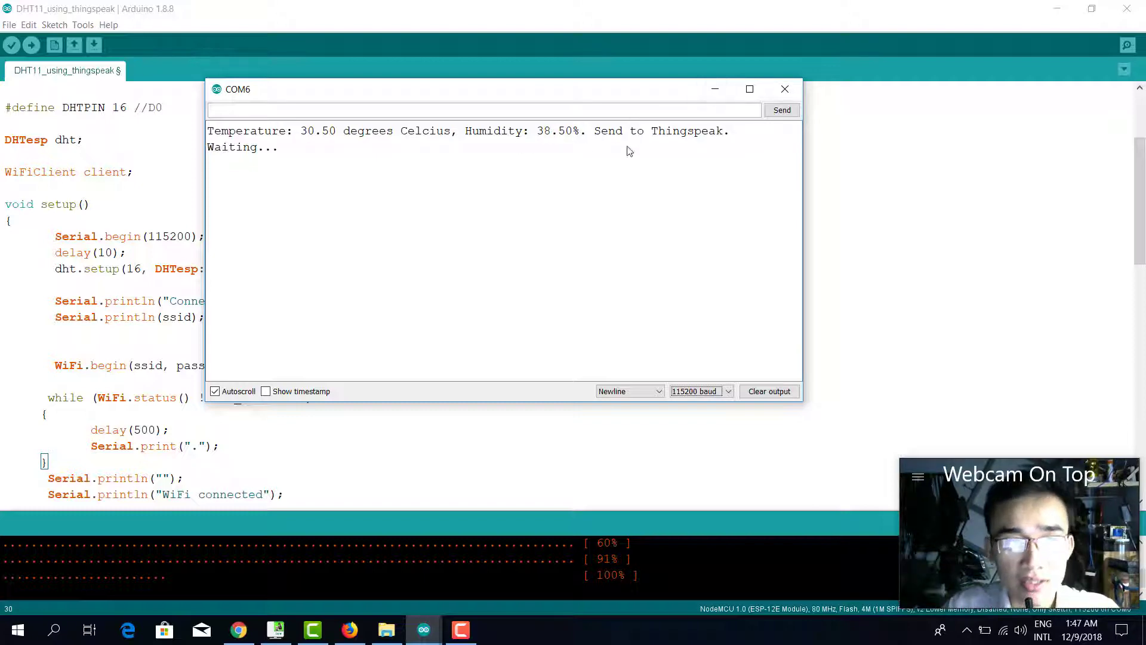
{"action": "left_click", "coordinate": [350, 630]}
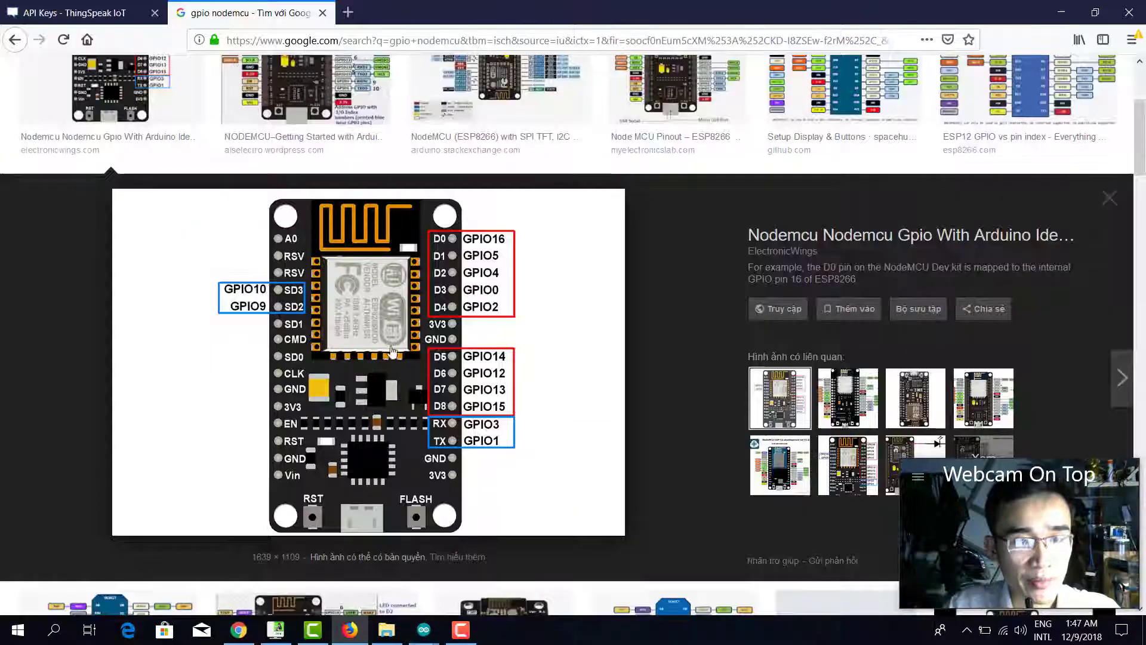
Open the DEMO THINGSPEAK private view and check the Field 1 chart's four 30.5 readings.
{"action": "left_click", "coordinate": [75, 12]}
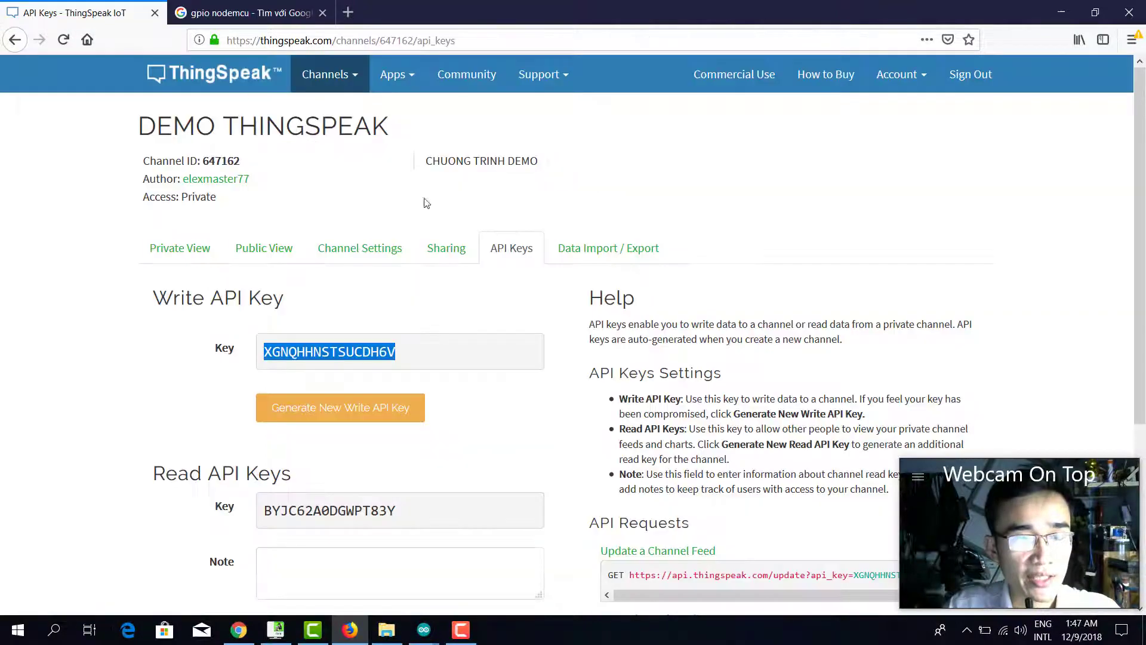
{"action": "left_click", "coordinate": [188, 250]}
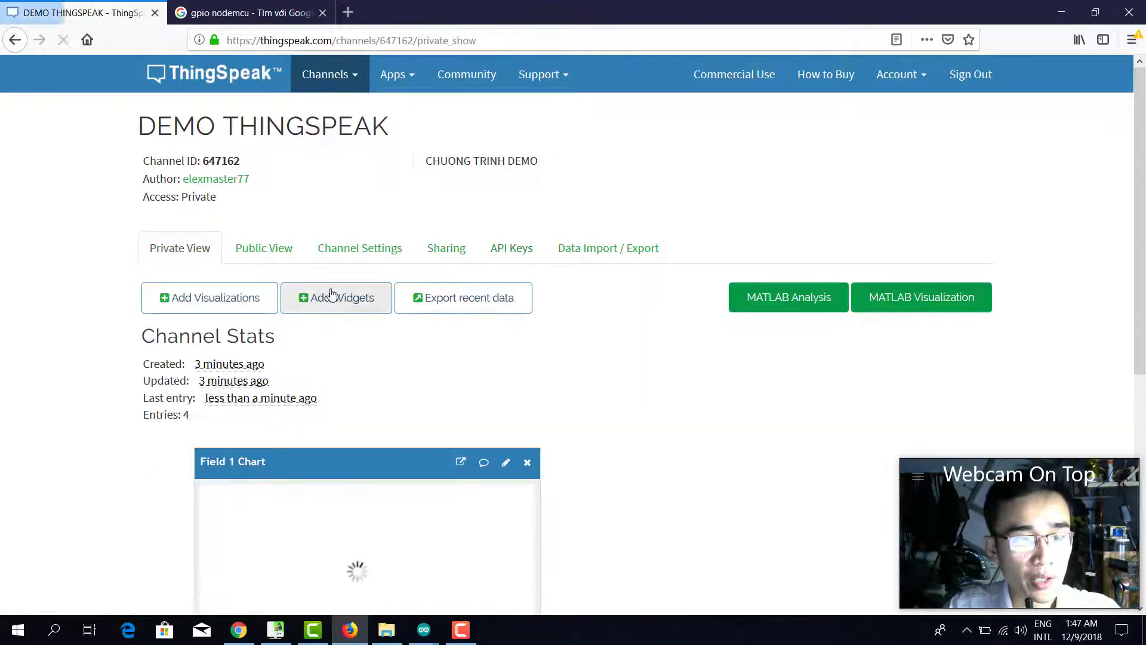
{"action": "scroll", "coordinate": [418, 297], "scroll_direction": "down", "scroll_amount": 4}
{"action": "scroll", "coordinate": [523, 316], "scroll_direction": "down", "scroll_amount": 3}
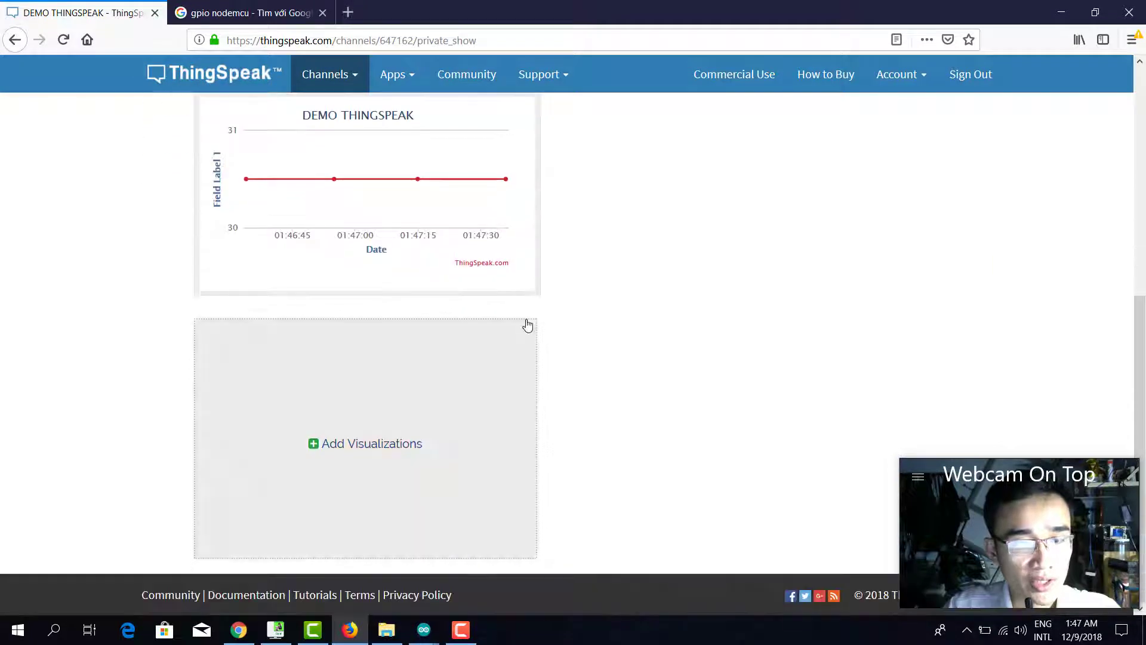
{"action": "scroll", "coordinate": [540, 319], "scroll_direction": "up", "scroll_amount": 1}
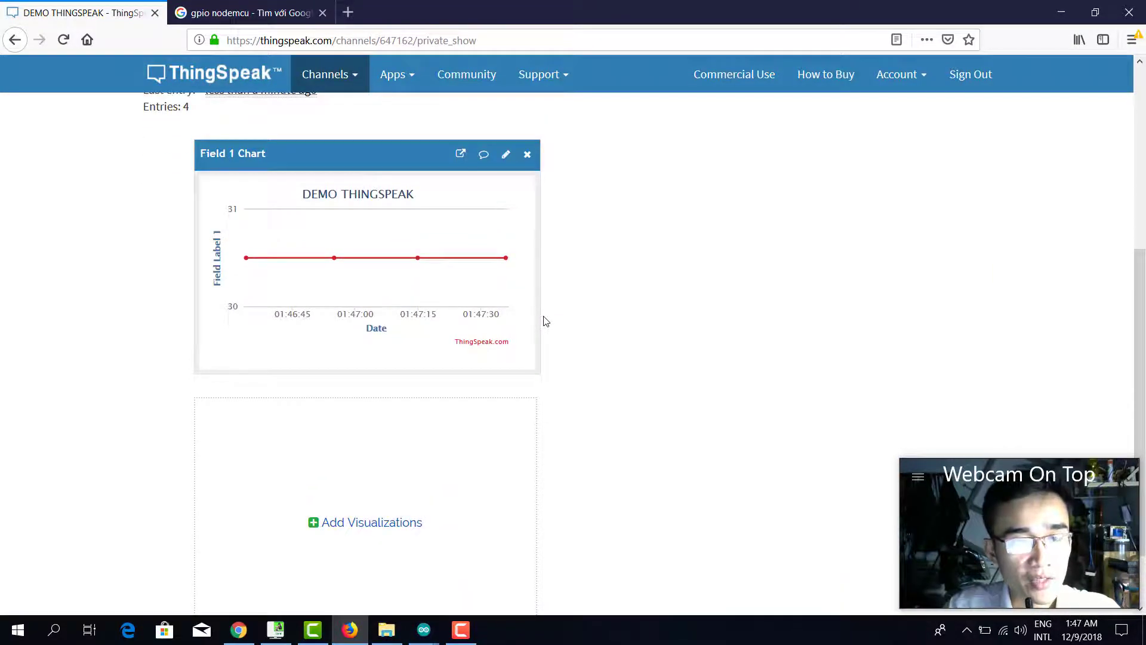
{"action": "scroll", "coordinate": [379, 292], "scroll_direction": "down", "scroll_amount": 1}
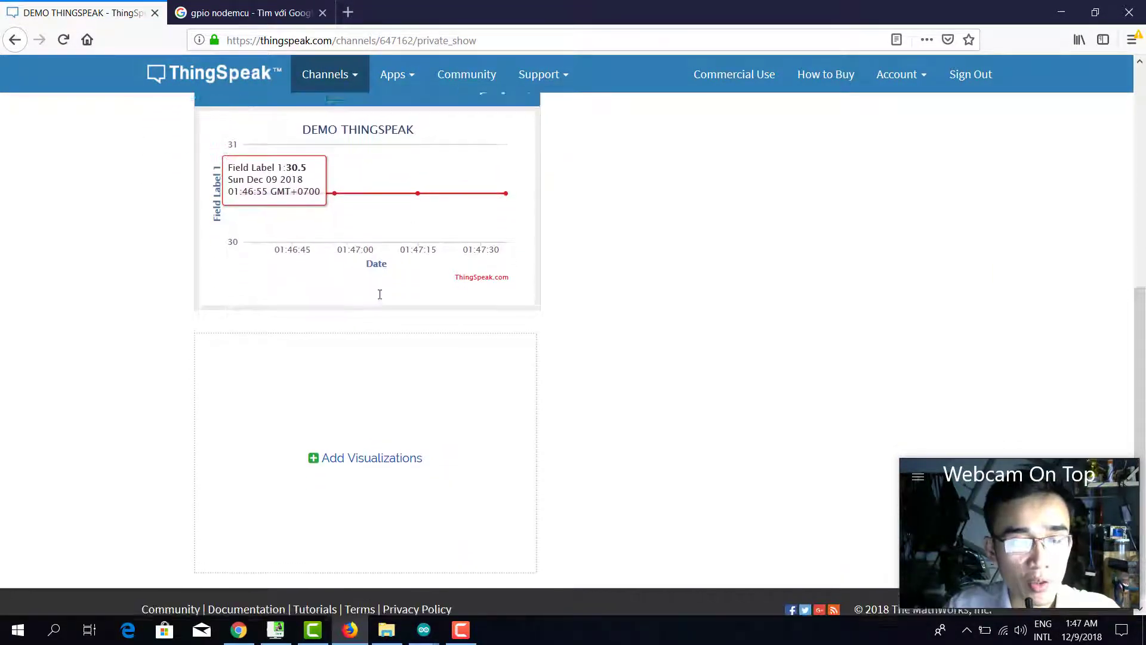
{"action": "scroll", "coordinate": [417, 300], "scroll_direction": "up", "scroll_amount": 2}
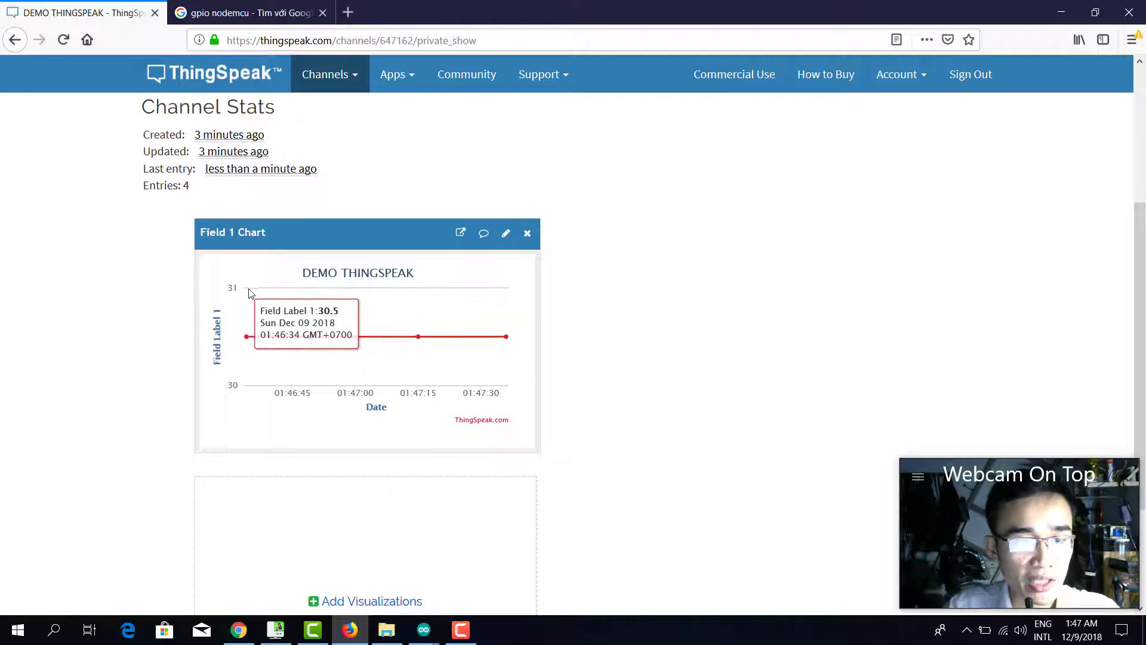
{"action": "scroll", "coordinate": [293, 227], "scroll_direction": "up", "scroll_amount": 3}
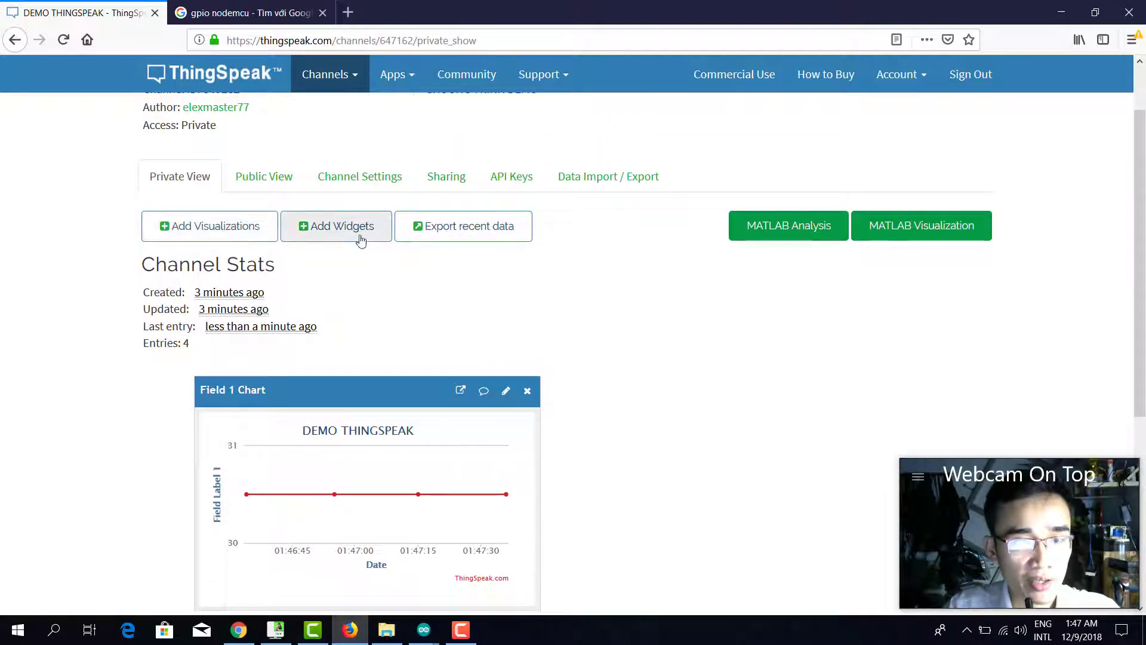
{"action": "left_click", "coordinate": [361, 234]}
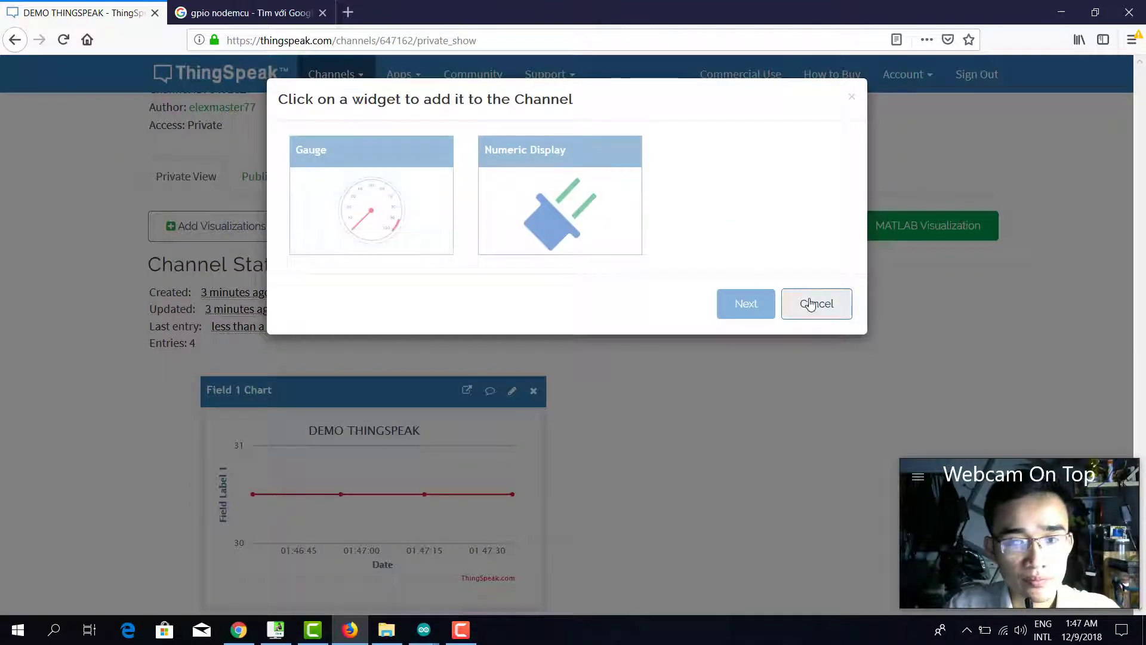
{"action": "left_click", "coordinate": [814, 303]}
{"action": "left_click", "coordinate": [240, 226]}
{"action": "left_click", "coordinate": [831, 203]}
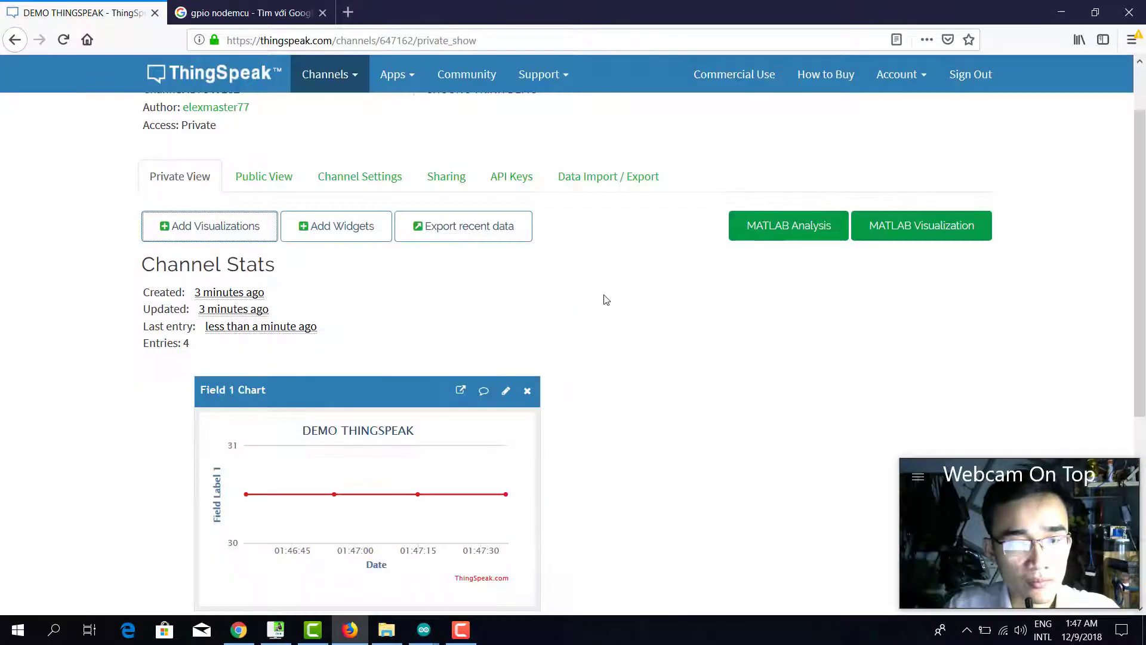
{"action": "scroll", "coordinate": [478, 394], "scroll_direction": "down", "scroll_amount": 5}
{"action": "left_click", "coordinate": [366, 443]}
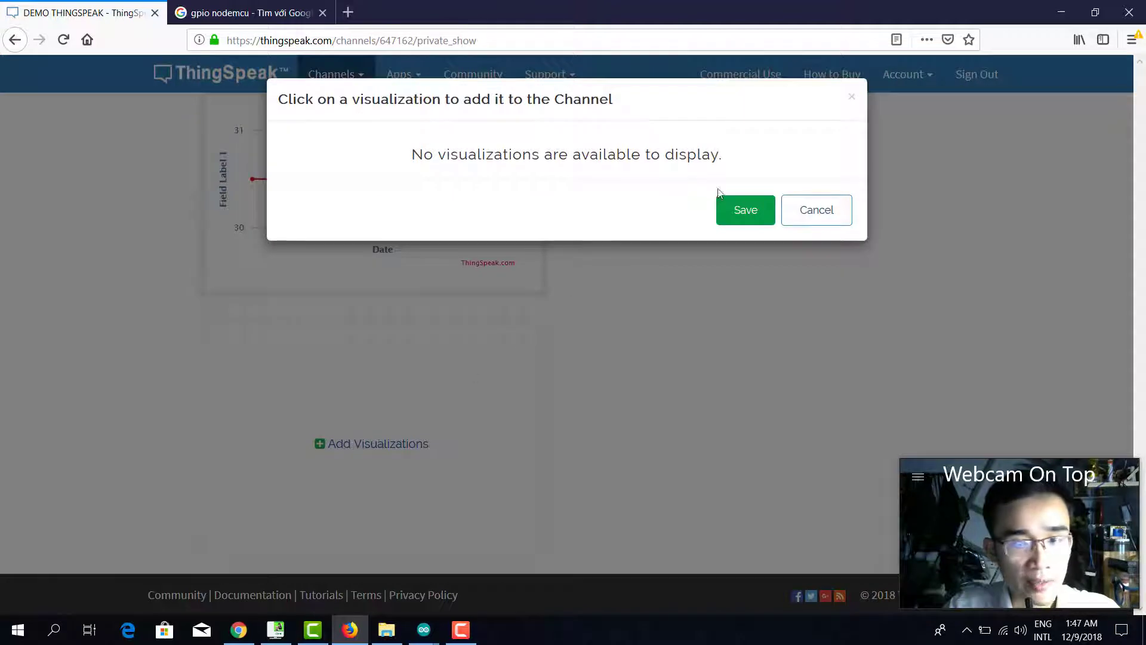
{"action": "left_click", "coordinate": [743, 210]}
{"action": "left_click", "coordinate": [396, 434]}
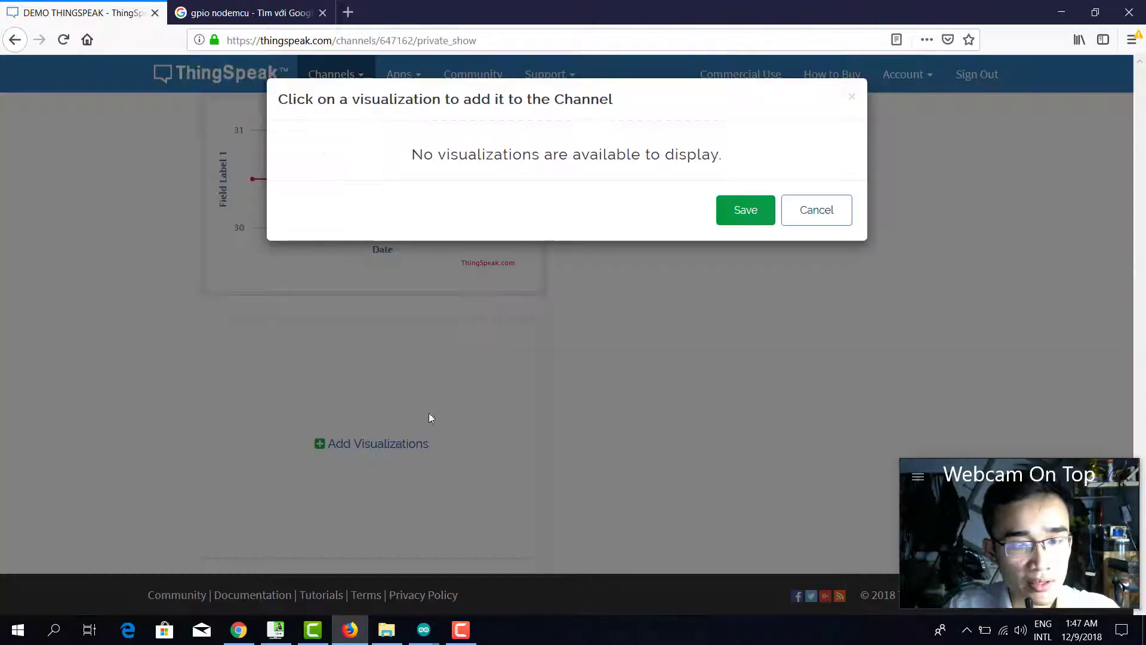
{"action": "left_click", "coordinate": [743, 216]}
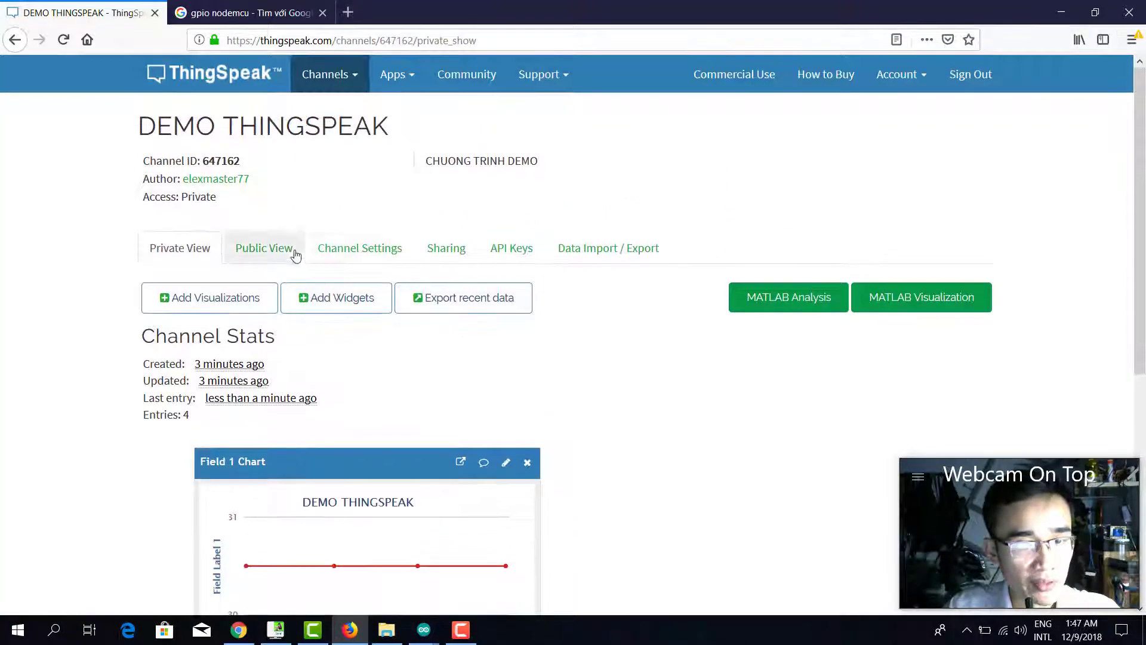
{"action": "left_click", "coordinate": [379, 254]}
Enable Field 2 and rename Field 1 to 'Nhiet do' in the channel settings.
{"action": "scroll", "coordinate": [432, 304], "scroll_direction": "down", "scroll_amount": 3}
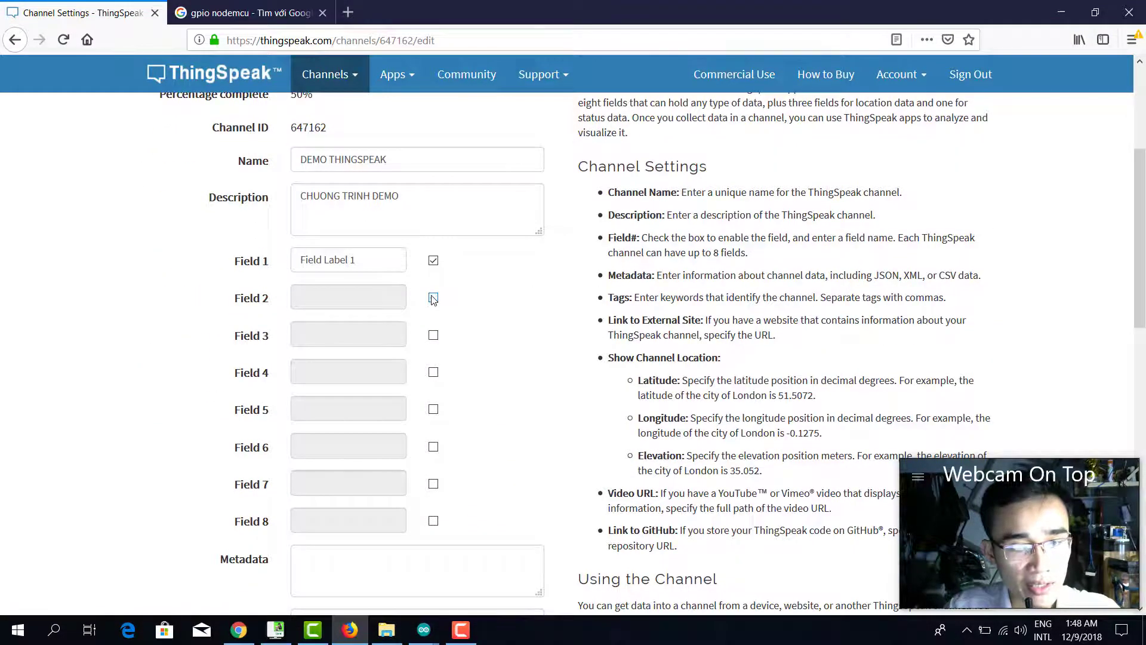
{"action": "left_click", "coordinate": [432, 298]}
{"action": "scroll", "coordinate": [460, 383], "scroll_direction": "down", "scroll_amount": 7}
{"action": "scroll", "coordinate": [427, 514], "scroll_direction": "down", "scroll_amount": 2}
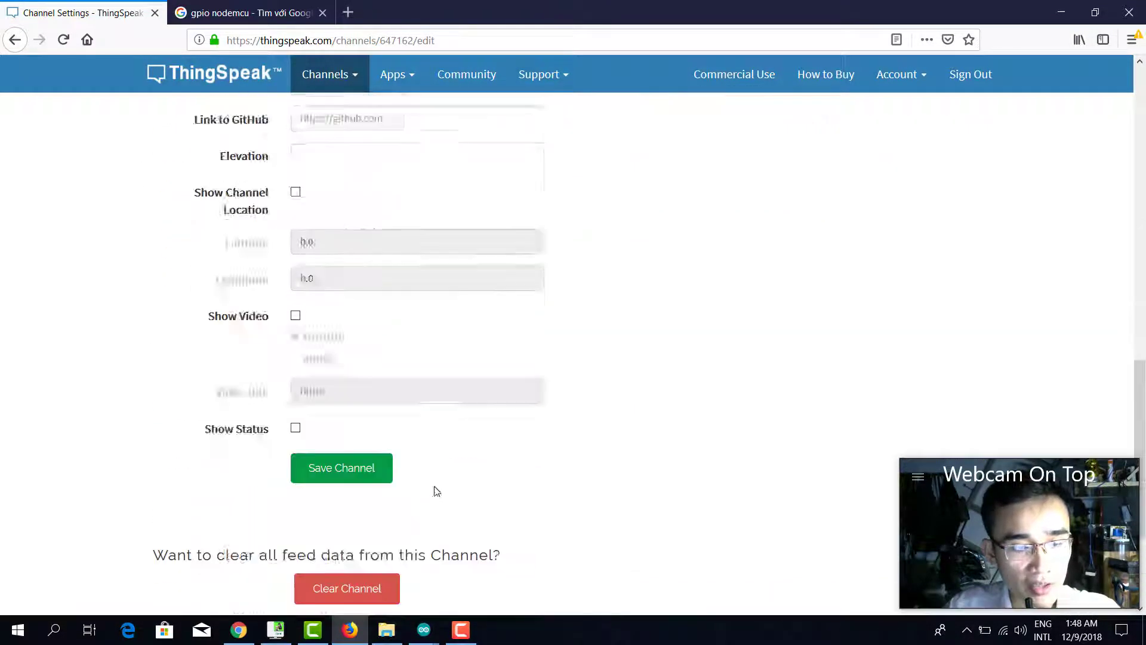
{"action": "key", "text": "shift+Tab"}
{"action": "key", "text": "shift+Tab"}
{"action": "type", "text": "valu"}
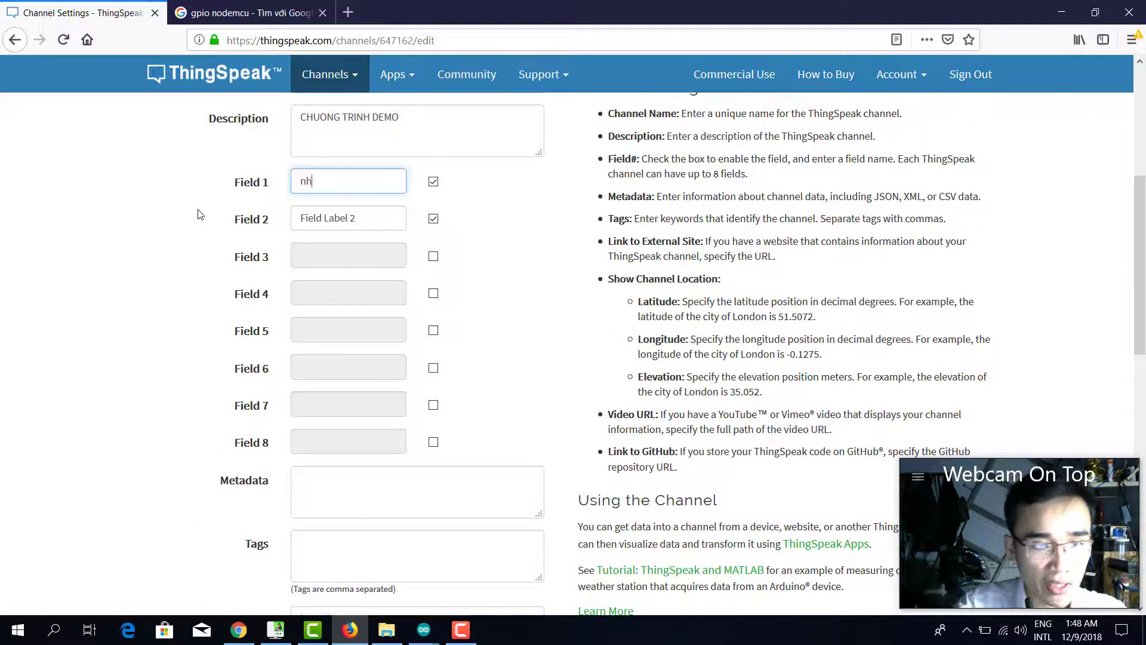
{"action": "key", "text": "BackSpace"}
{"action": "key", "text": "BackSpace"}
{"action": "key", "text": "BackSpace"}
{"action": "key", "text": "BackSpace"}
{"action": "type", "text": "Nhiet65"}
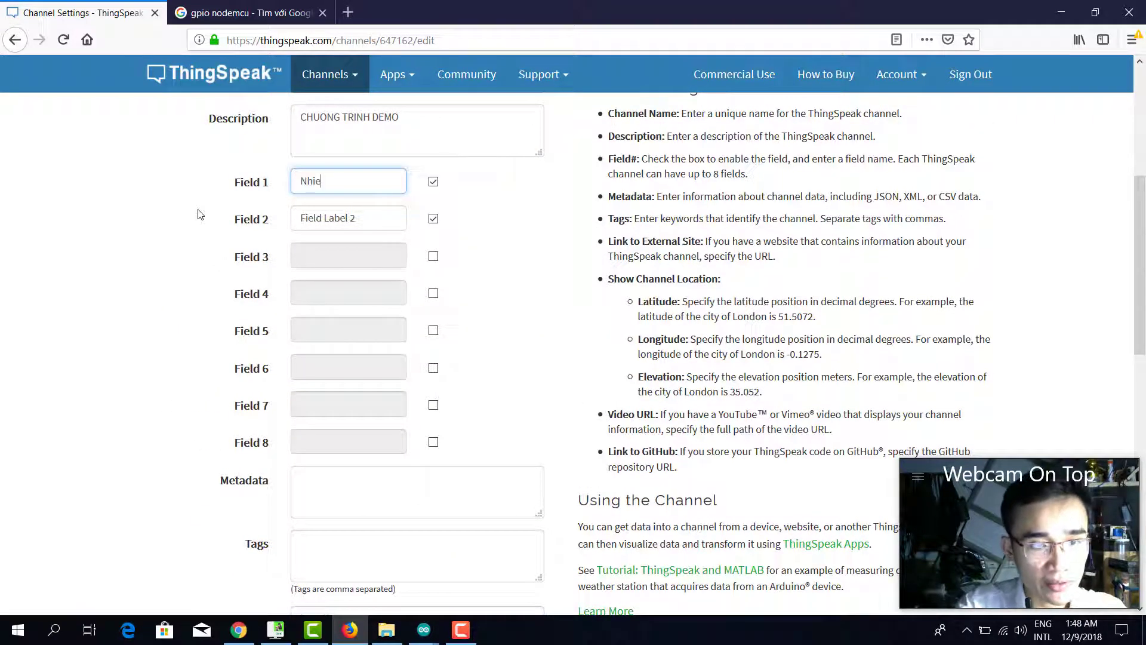
{"action": "key", "text": "BackSpace"}
{"action": "key", "text": "BackSpace"}
{"action": "type", "text": "do"}
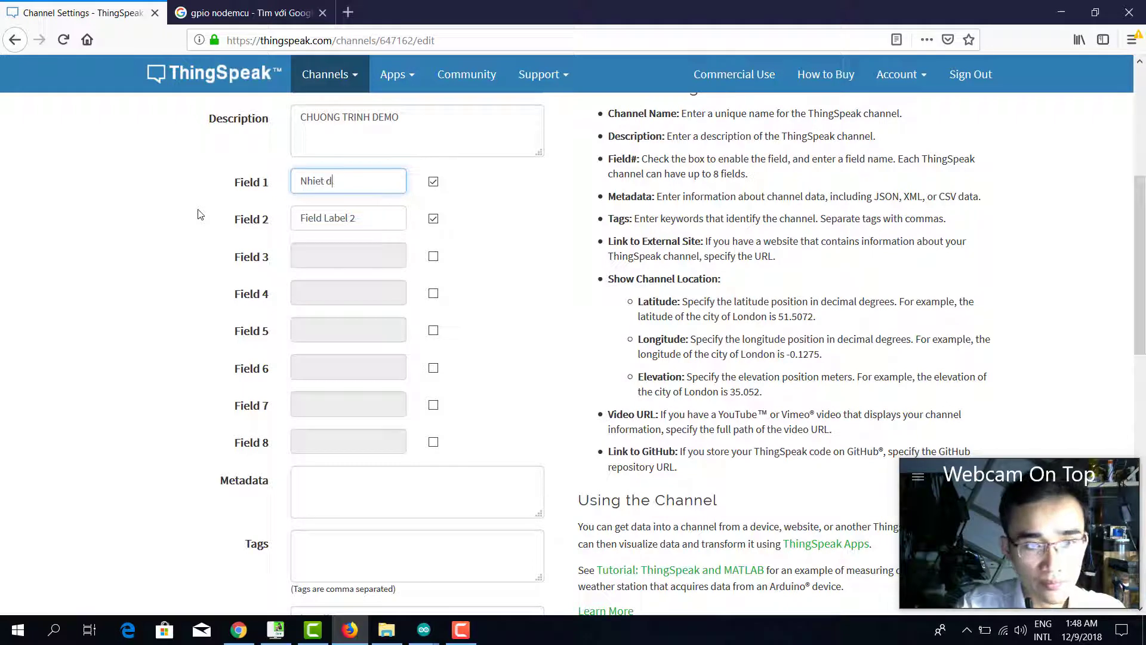
Check the hidden notification area icons, then minimise everything to show the desktop.
{"action": "left_click", "coordinate": [908, 472]}
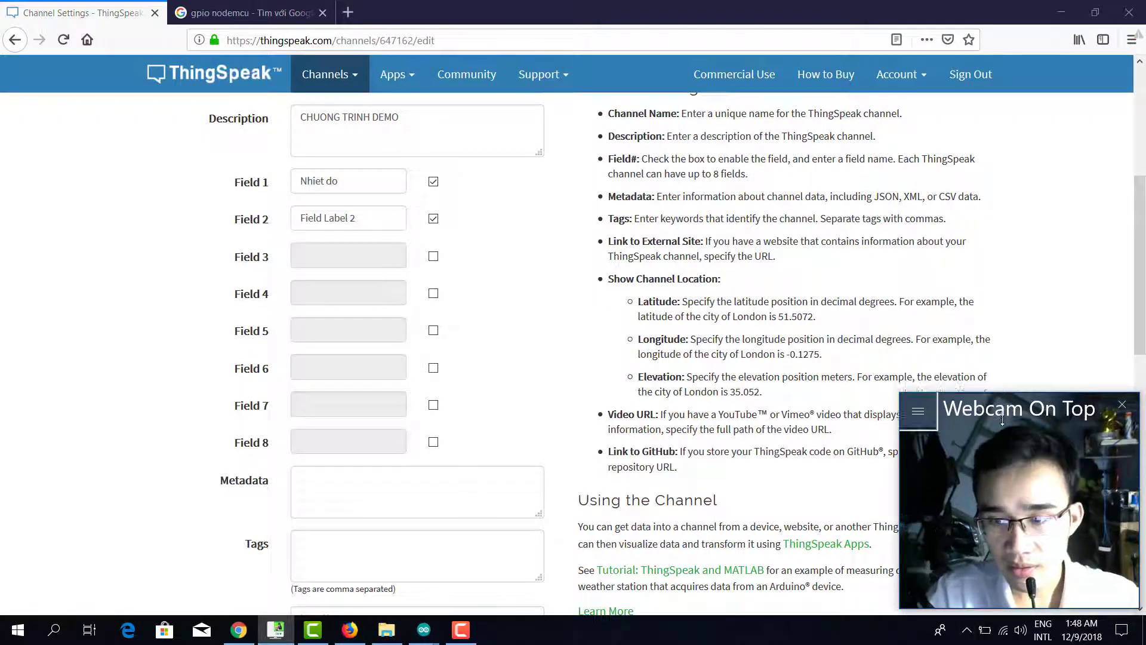
{"action": "left_click_drag", "start_coordinate": [1022, 472], "coordinate": [1012, 347]}
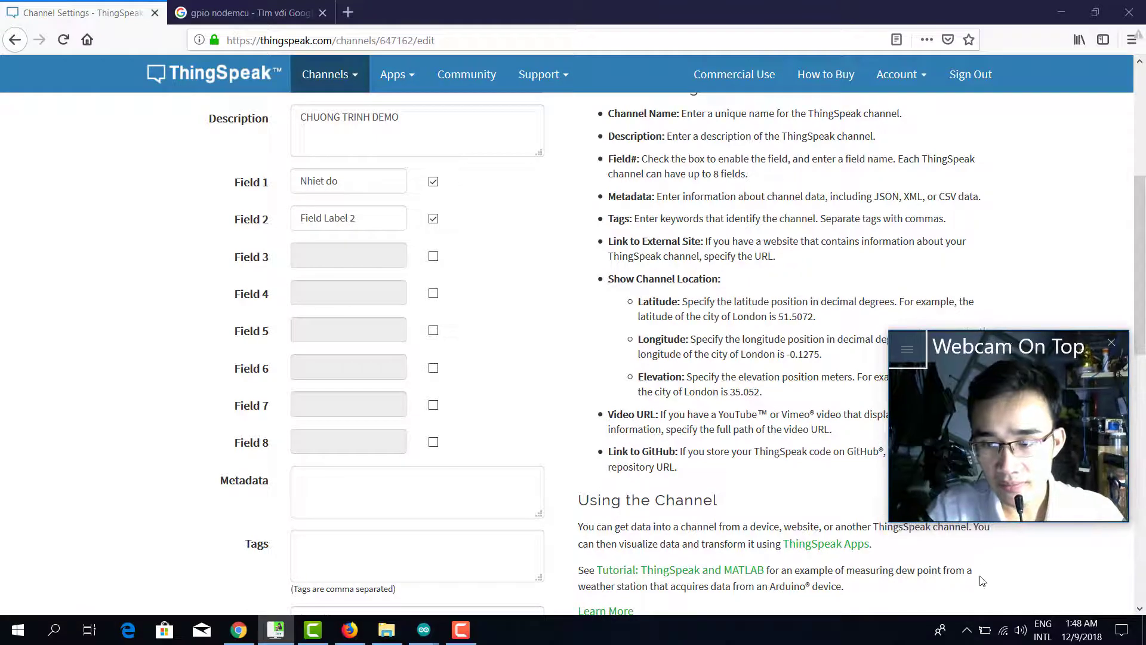
{"action": "left_click", "coordinate": [967, 630]}
{"action": "key", "text": "super+d"}
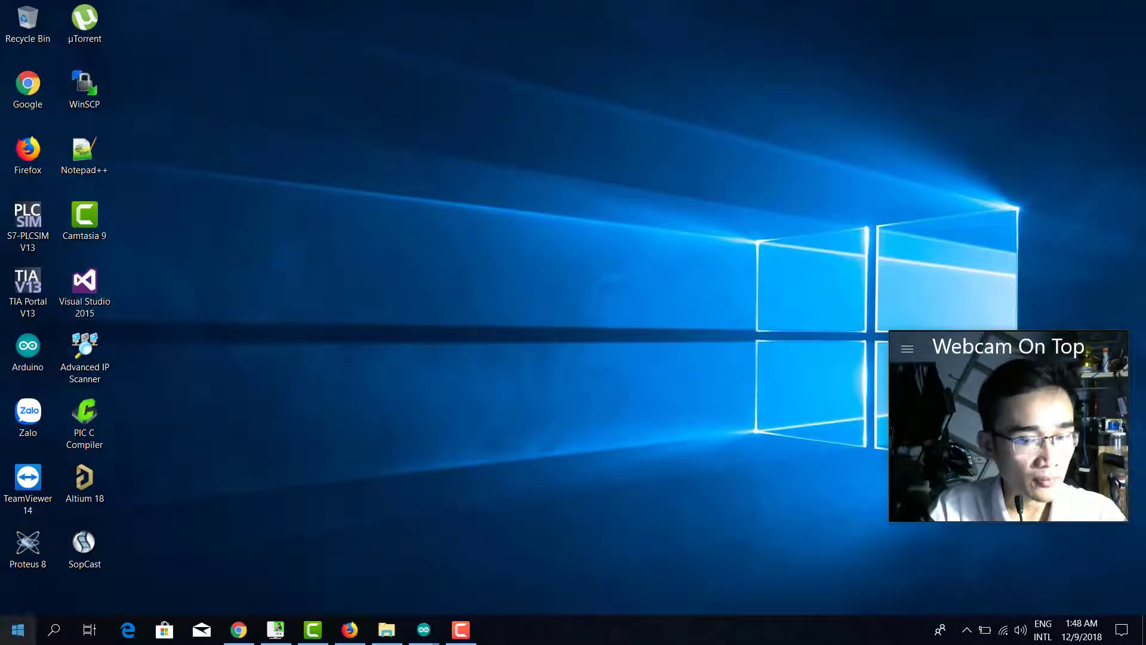
Launch UnikeyNT from the Start menu and review its Unicode and VNI typing options.
{"action": "key", "text": "super"}
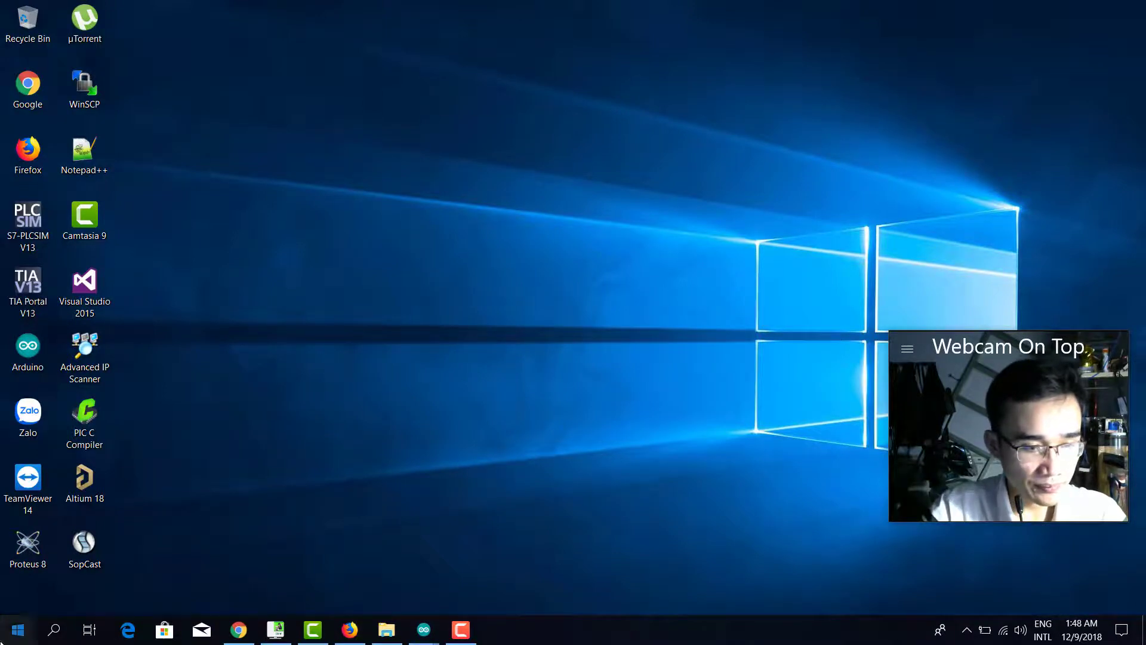
{"action": "type", "text": "un"}
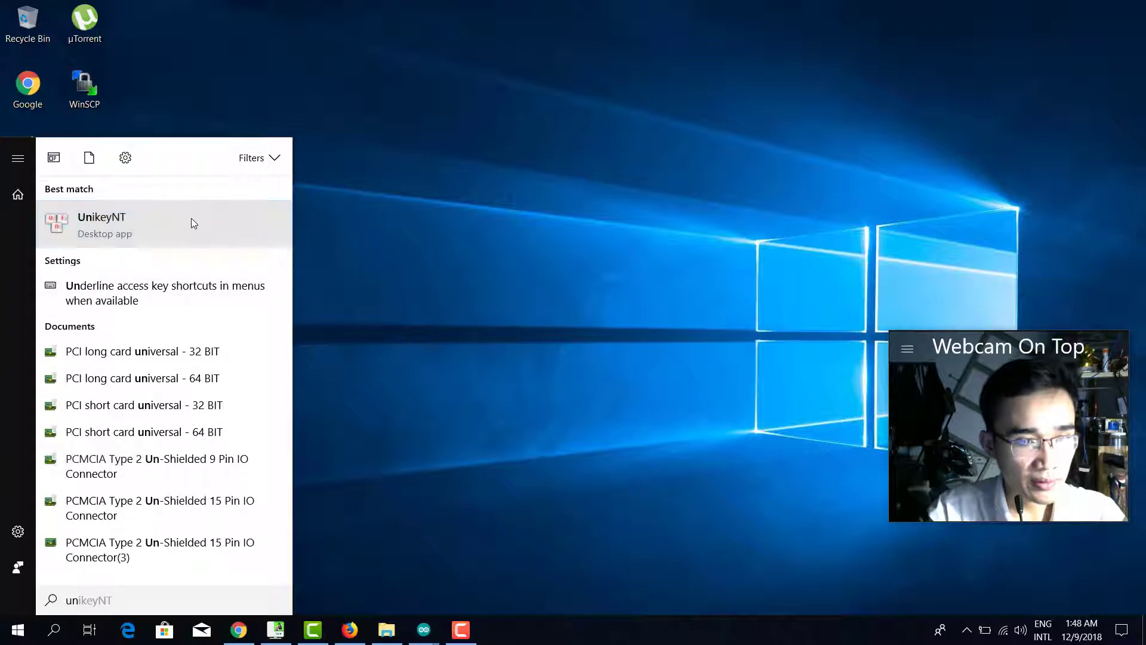
{"action": "left_click", "coordinate": [192, 218]}
{"action": "left_click", "coordinate": [686, 192]}
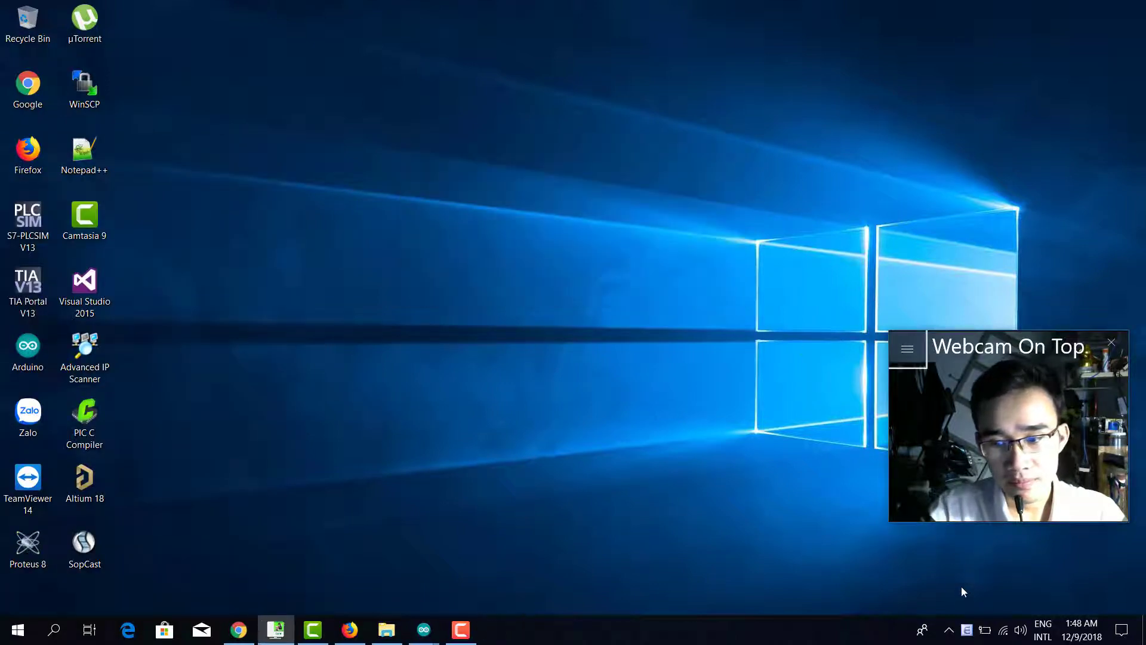
{"action": "double_click", "coordinate": [967, 629]}
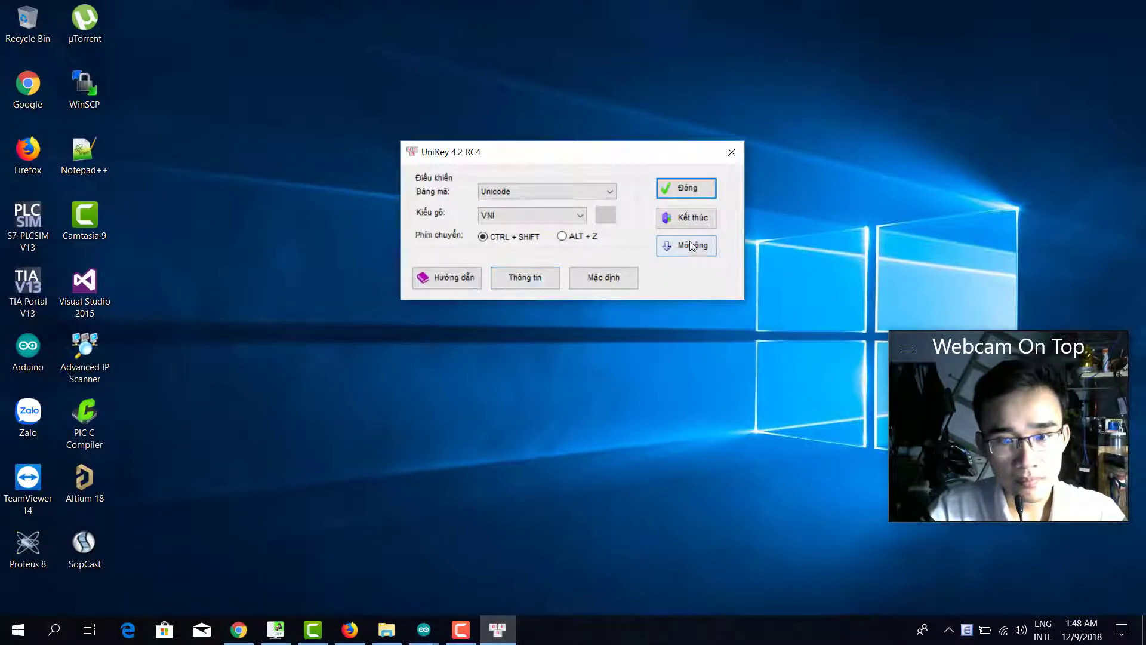
{"action": "left_click", "coordinate": [686, 245]}
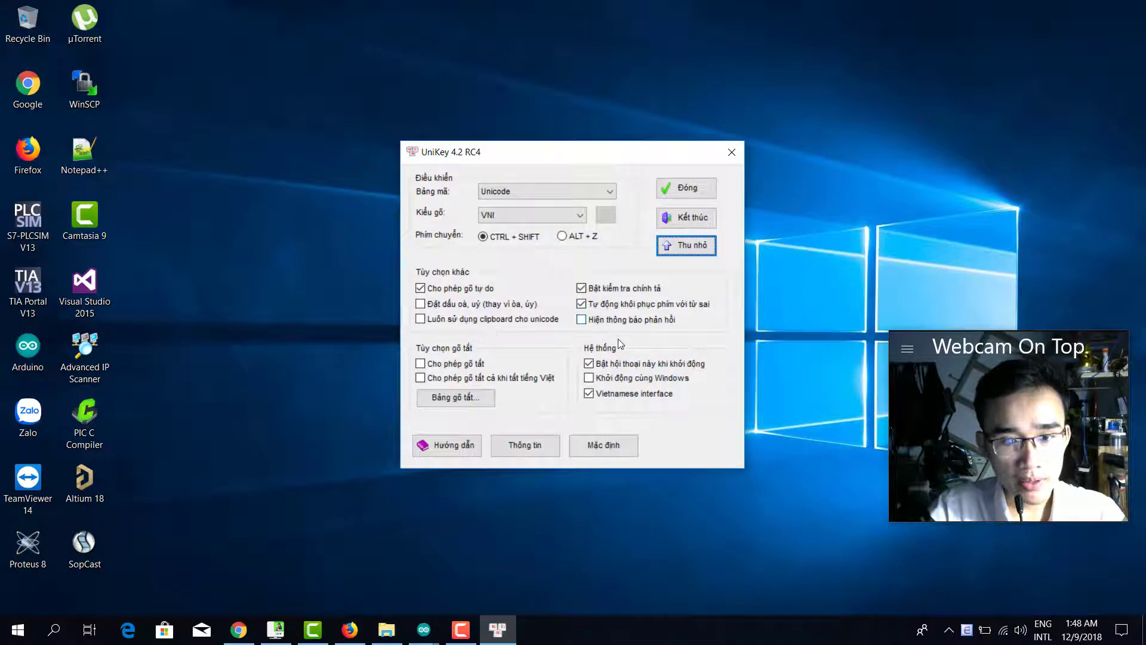
{"action": "left_click", "coordinate": [683, 191]}
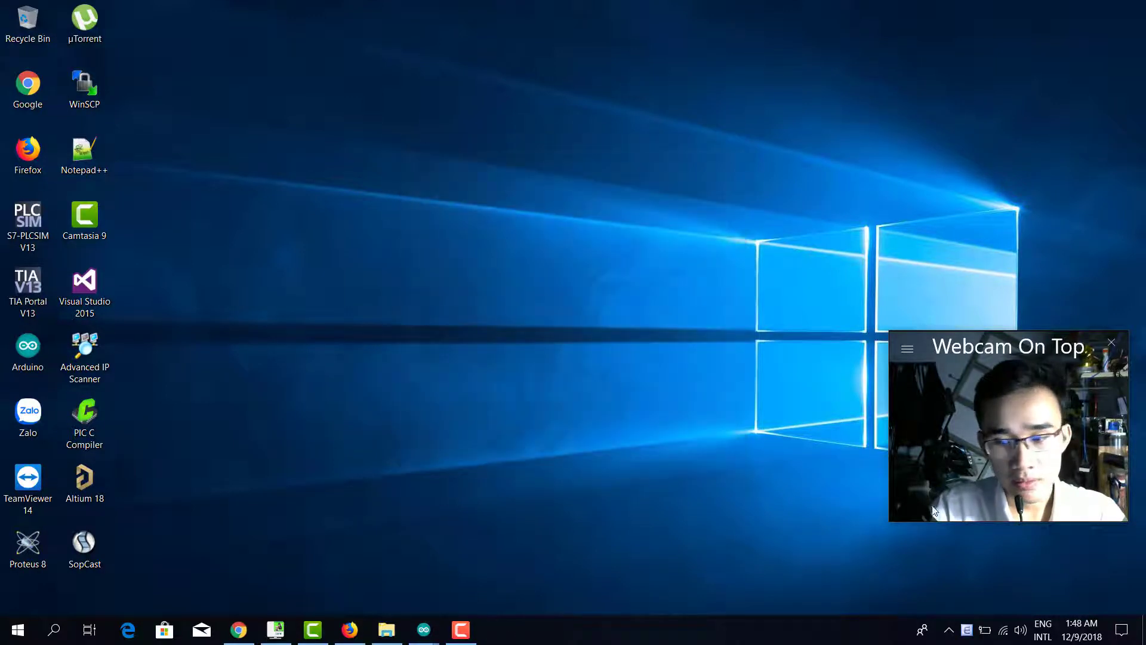
{"action": "left_click_drag", "start_coordinate": [988, 345], "coordinate": [998, 434]}
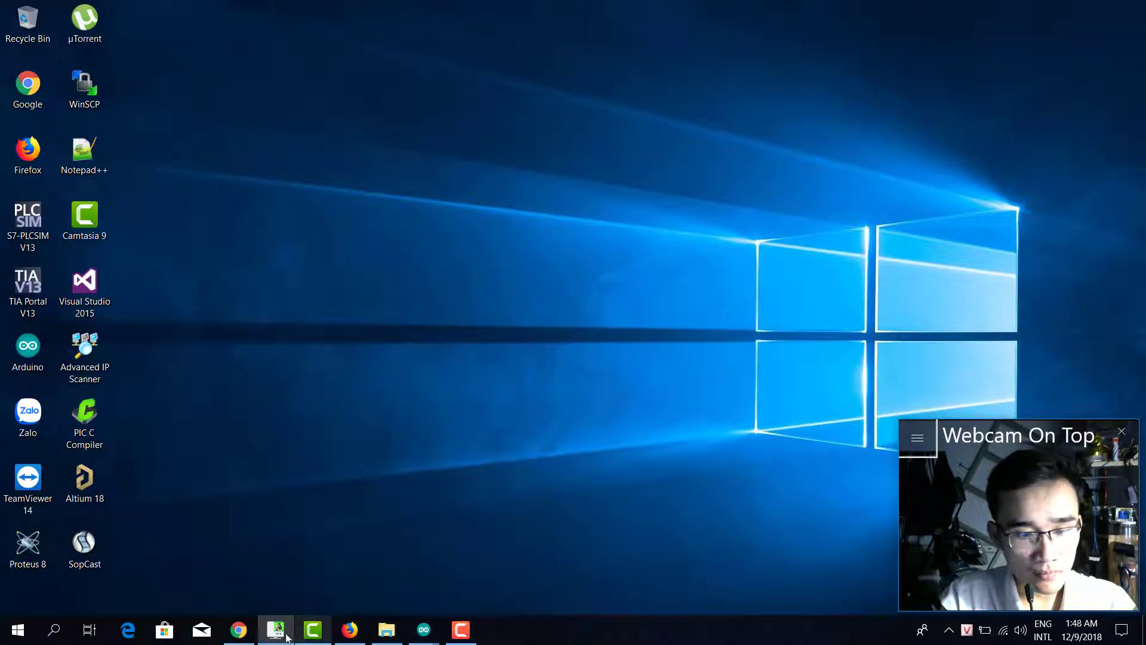
Retype Field 1 as 'Nhiệt độ' and Field 2 as 'Độ am' using Vietnamese accents.
{"action": "left_click", "coordinate": [351, 628]}
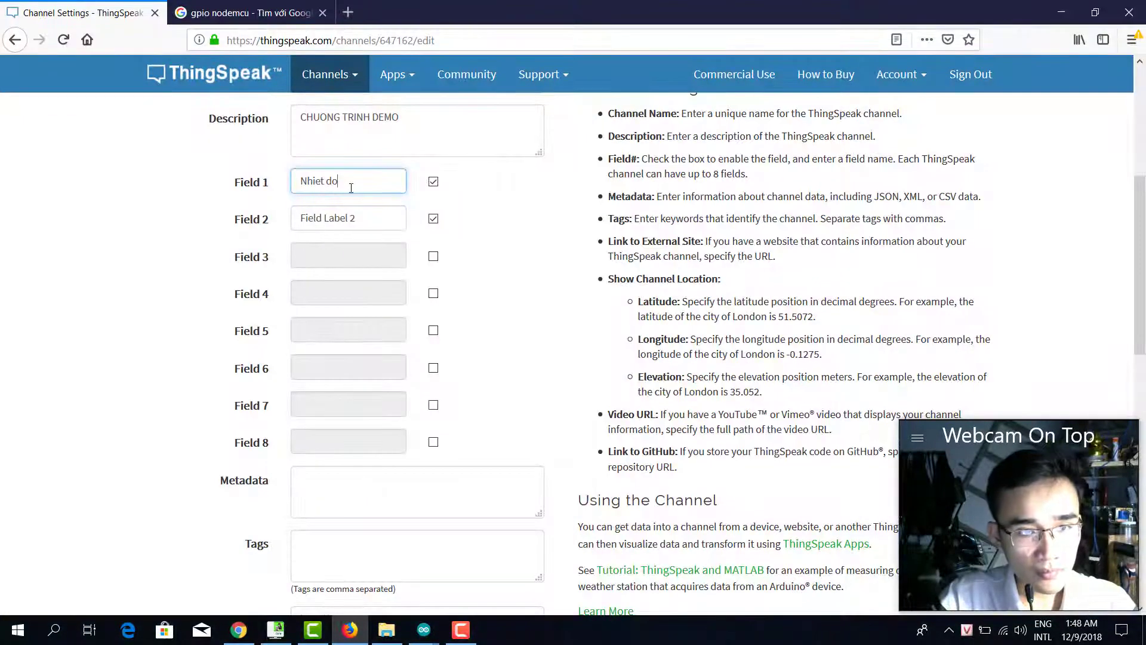
{"action": "left_click_drag", "start_coordinate": [340, 181], "coordinate": [276, 183]}
{"action": "type", "text": "Nhie"}
{"action": "type", "text": "ệt độ"}
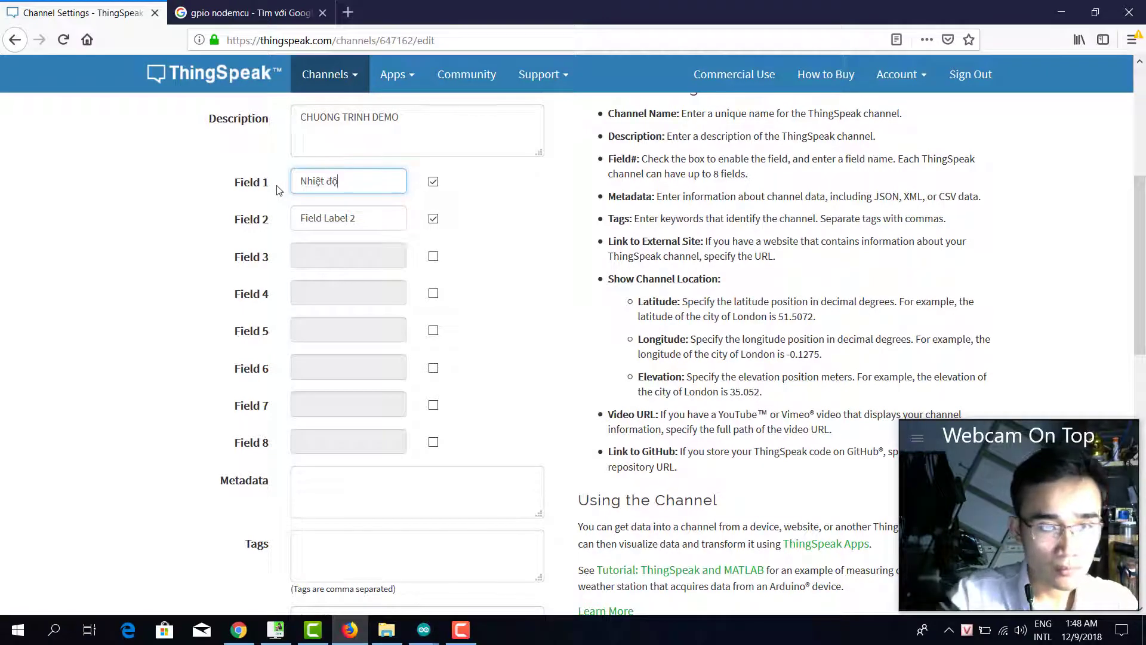
{"action": "key", "text": "Tab"}
{"action": "key", "text": "Home"}
{"action": "type", "text": "Dộ"}
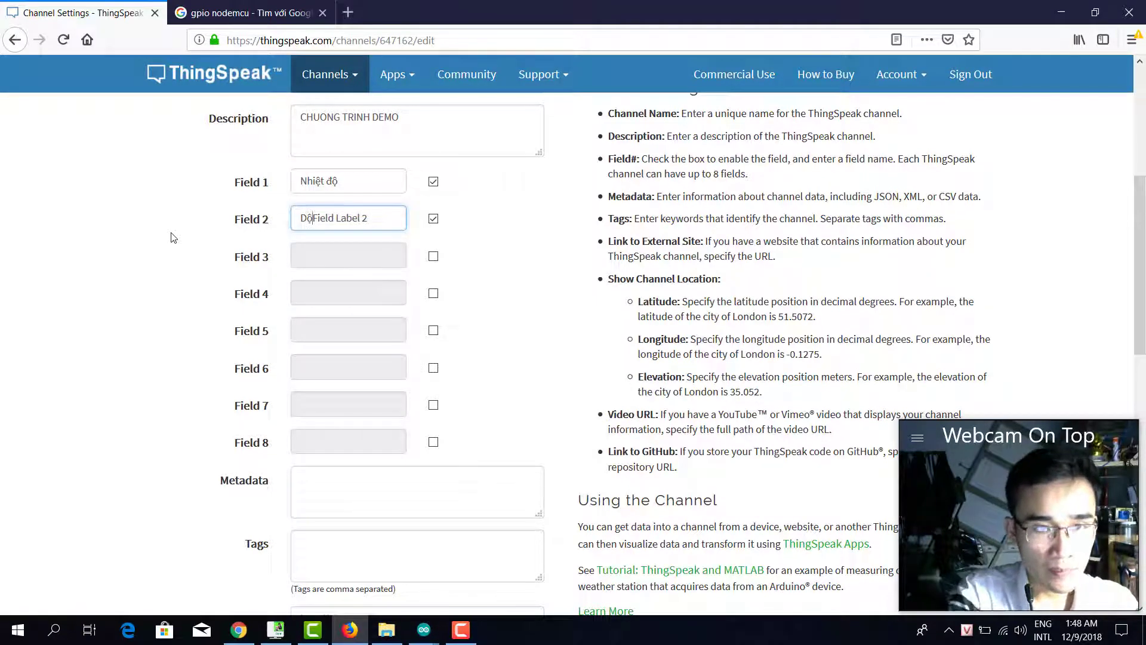
{"action": "key", "text": "ctrl+a"}
{"action": "type", "text": "Độ am"}
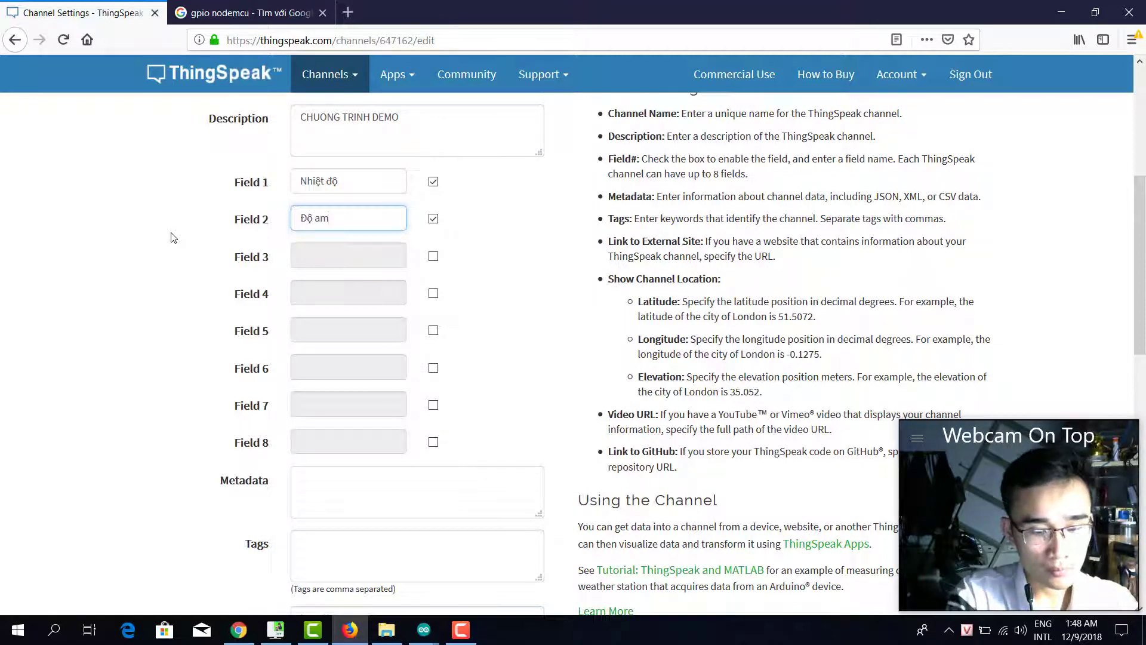
{"action": "scroll", "coordinate": [360, 287], "scroll_direction": "down", "scroll_amount": 8}
{"action": "scroll", "coordinate": [488, 412], "scroll_direction": "down", "scroll_amount": 4}
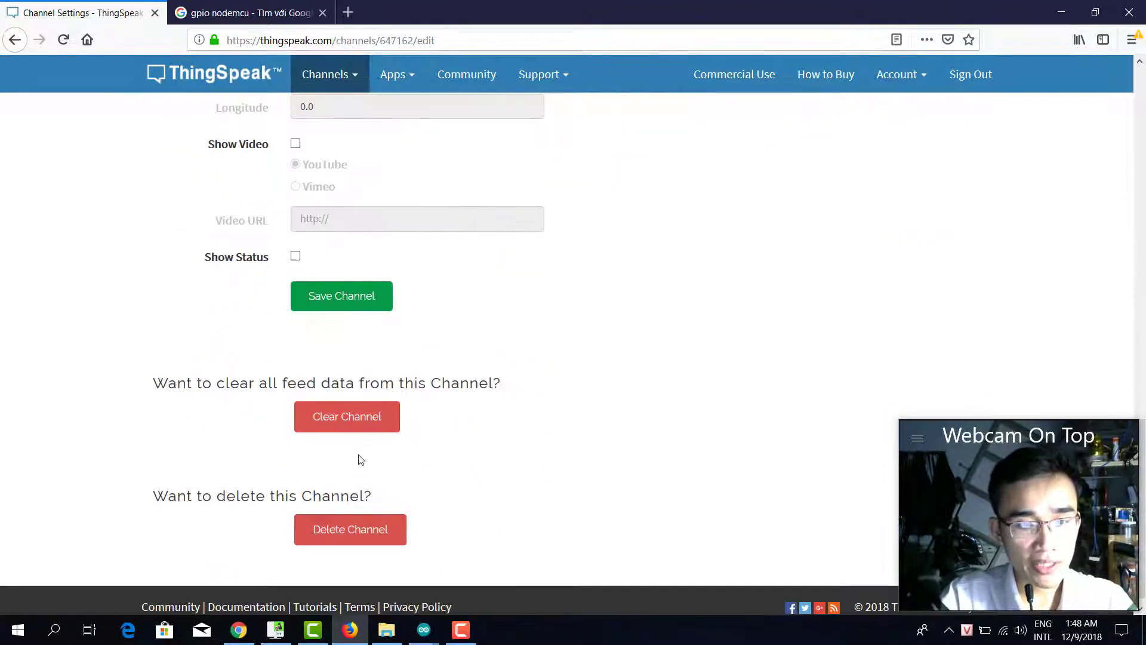
Save the channel and inspect the Nhiệt độ and Độ ẩm charts in the private view.
{"action": "left_click", "coordinate": [346, 305]}
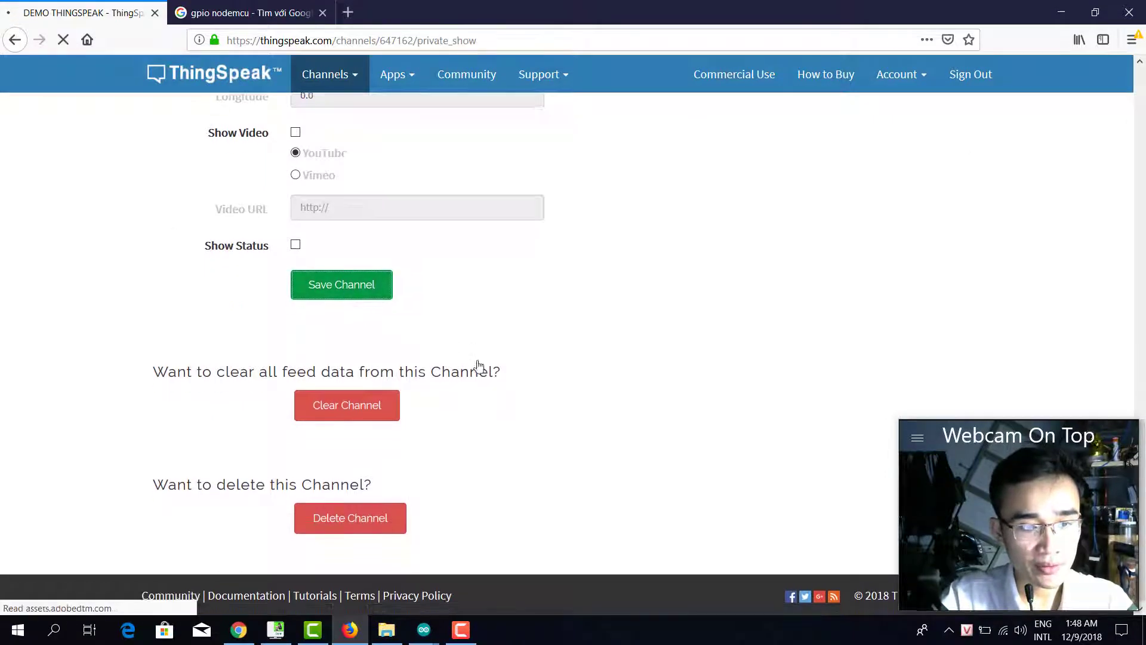
{"action": "scroll", "coordinate": [614, 348], "scroll_direction": "down", "scroll_amount": 5}
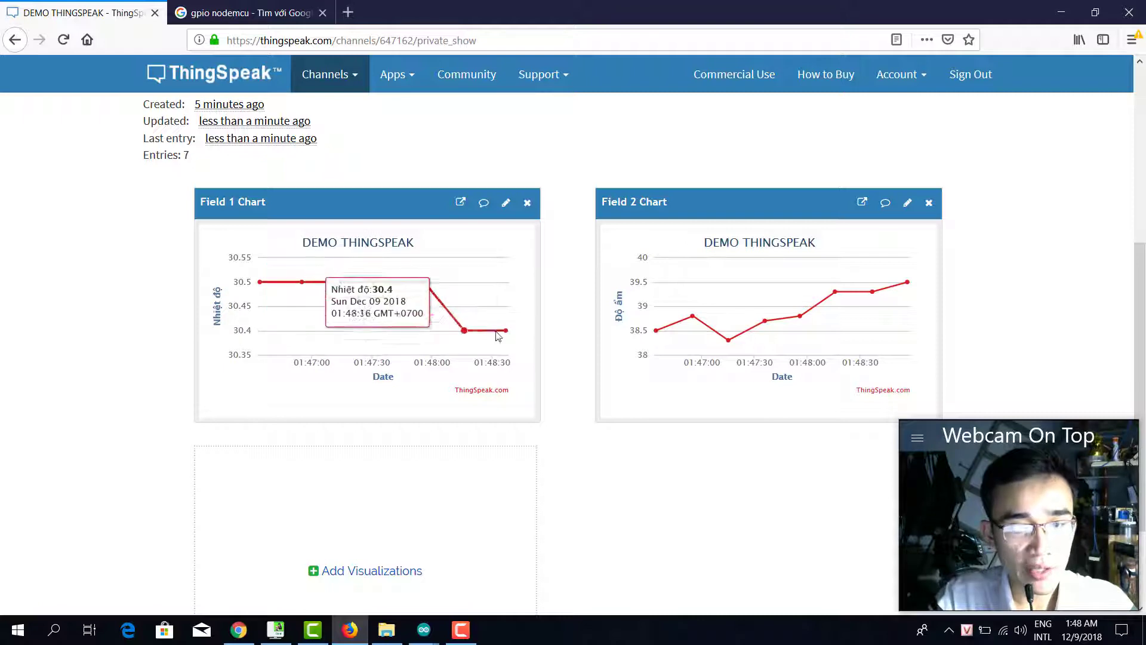
{"action": "mouse_move", "coordinate": [507, 334]}
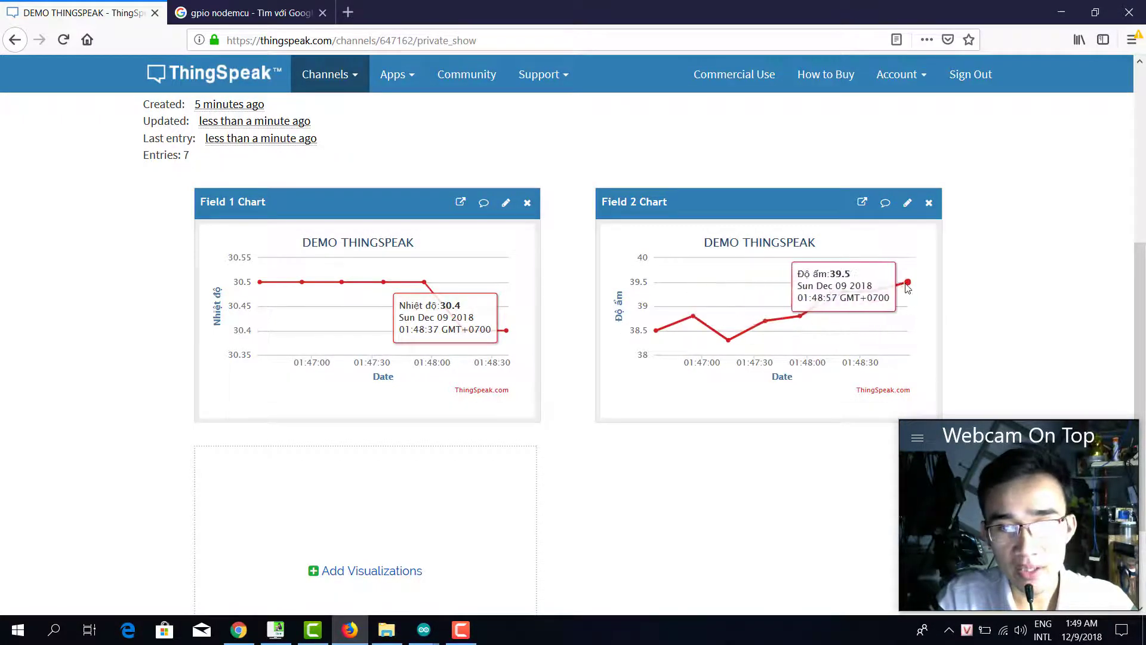
{"action": "scroll", "coordinate": [645, 313], "scroll_direction": "up", "scroll_amount": 3}
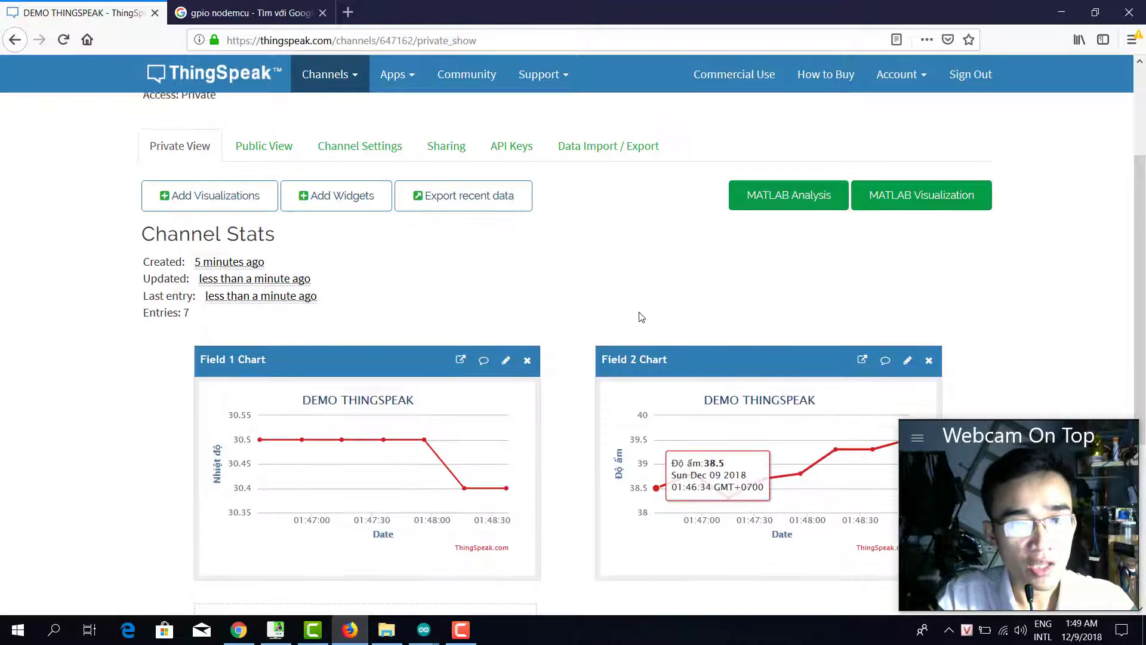
Create a Gauge widget named 'Nhiệt độ' on Field 1 with a 0–100 range.
{"action": "left_click", "coordinate": [353, 207]}
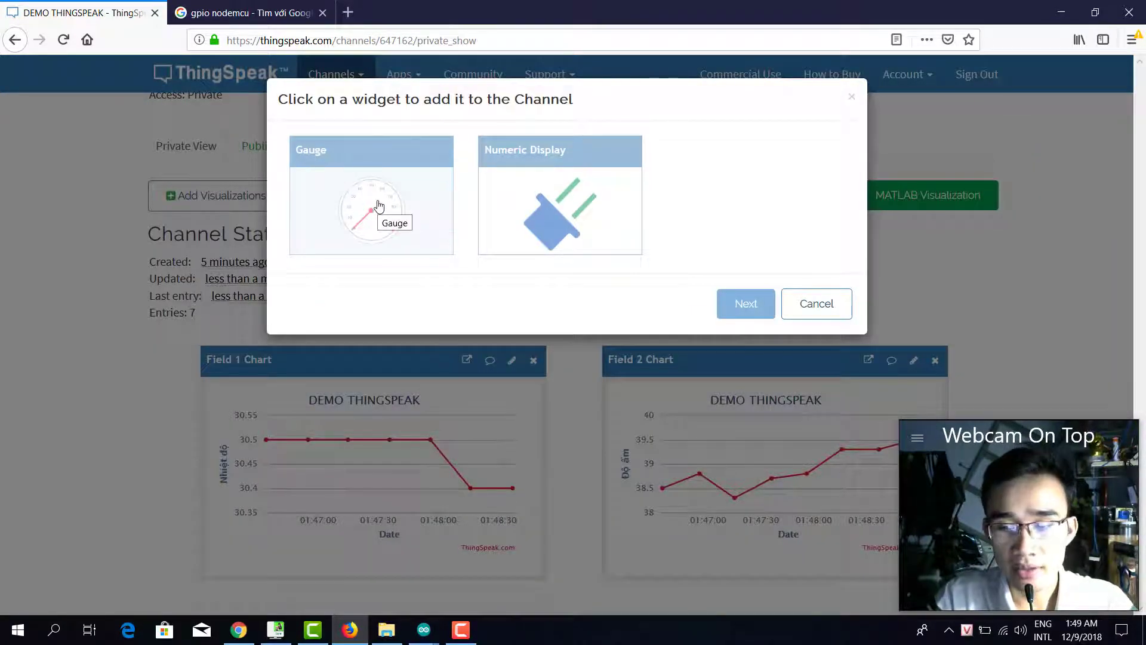
{"action": "left_click", "coordinate": [376, 210]}
{"action": "left_click", "coordinate": [746, 303]}
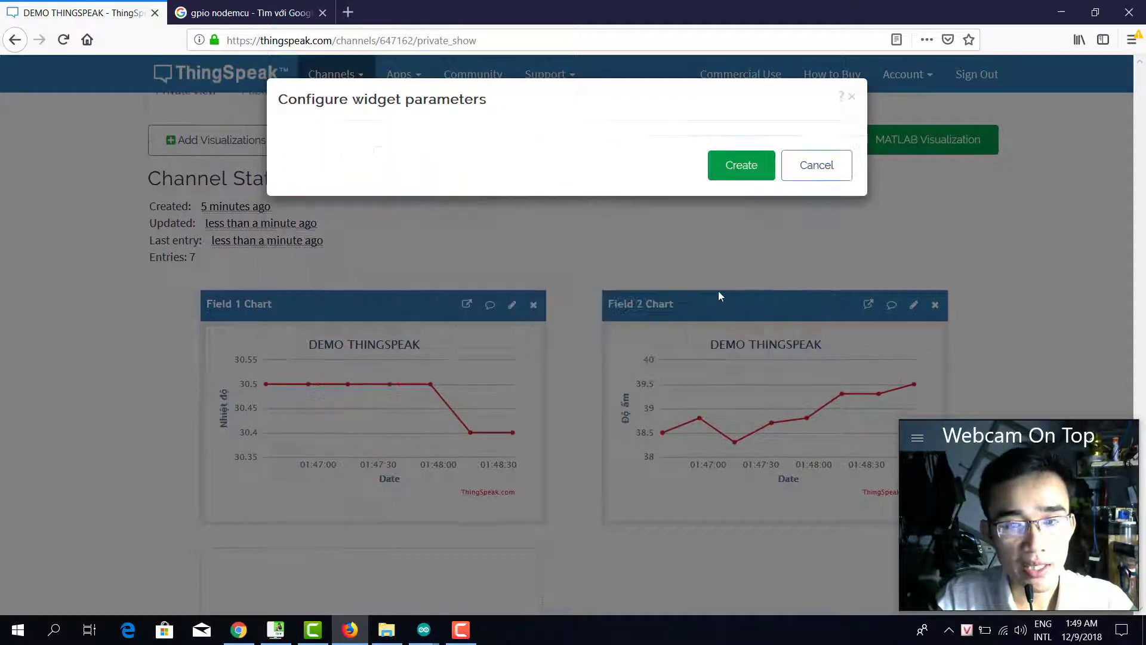
{"action": "left_click", "coordinate": [446, 193]}
{"action": "left_click", "coordinate": [448, 182]}
{"action": "left_click", "coordinate": [447, 160]}
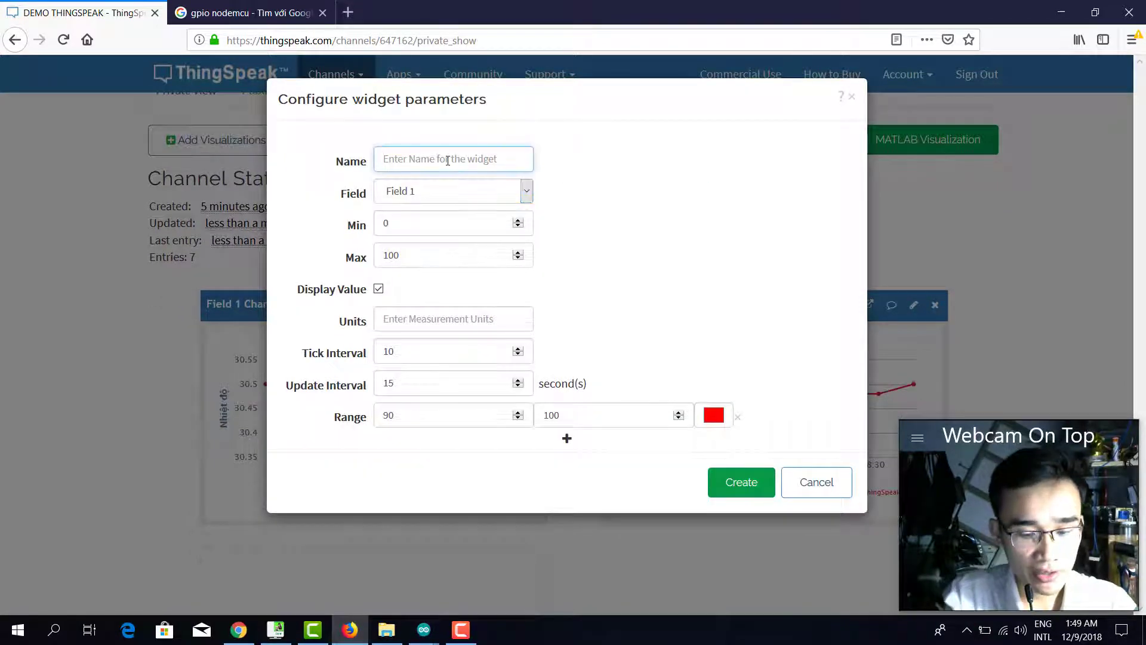
{"action": "type", "text": "Nhie"}
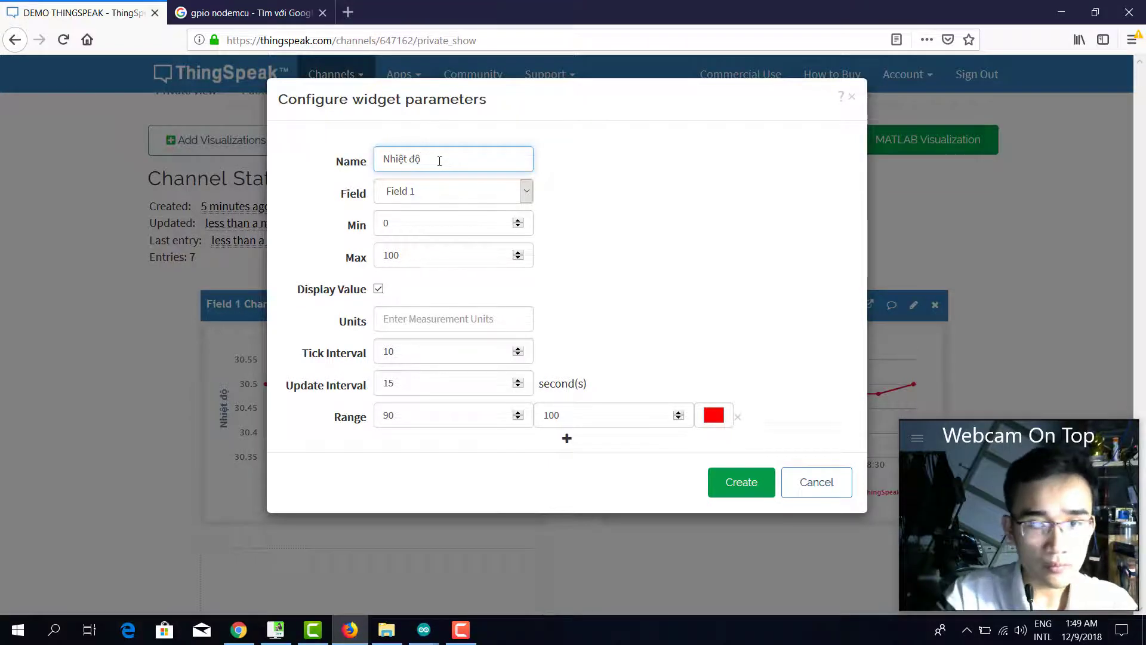
{"action": "left_click", "coordinate": [749, 484]}
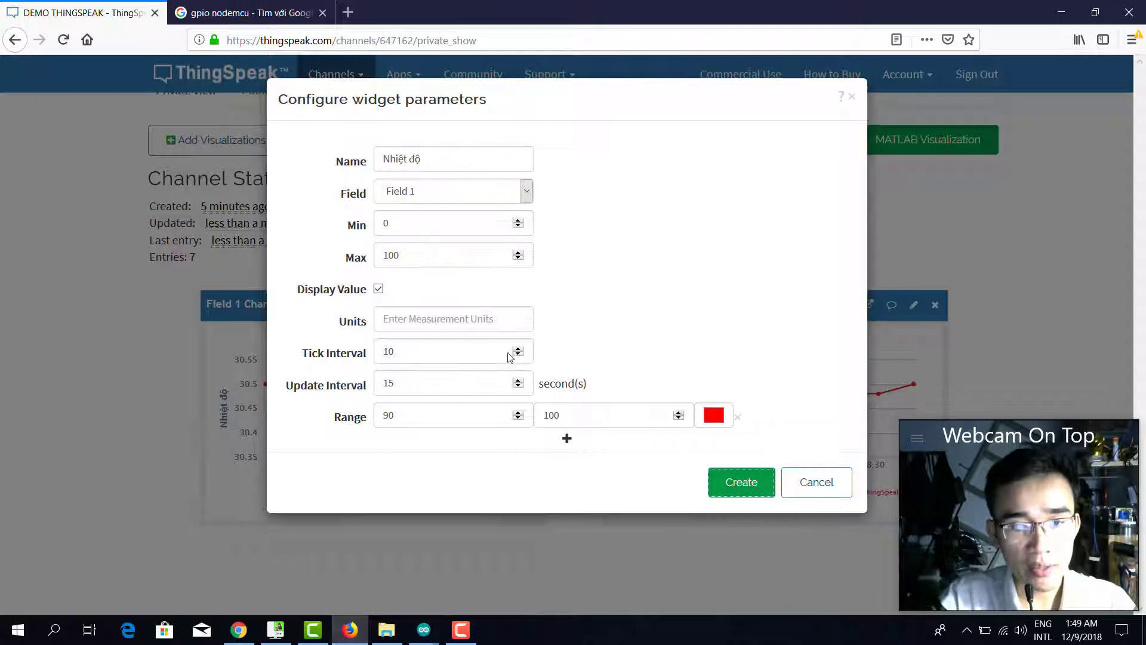
{"action": "left_click", "coordinate": [741, 481]}
{"action": "scroll", "coordinate": [513, 407], "scroll_direction": "down", "scroll_amount": 5}
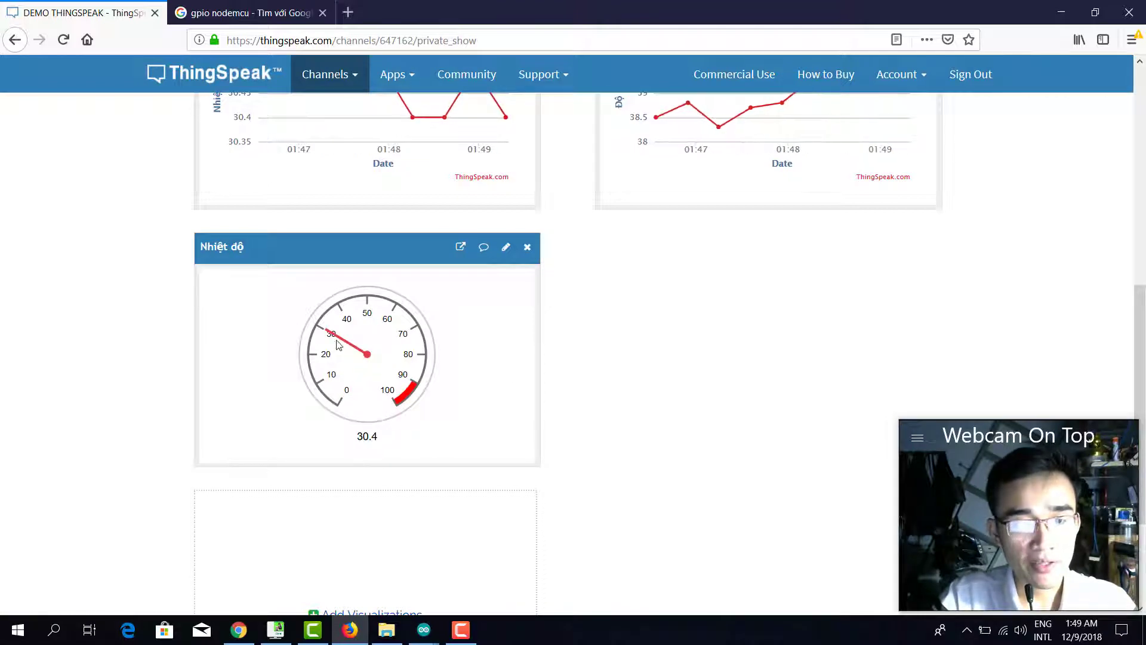
{"action": "scroll", "coordinate": [677, 335], "scroll_direction": "up", "scroll_amount": 10}
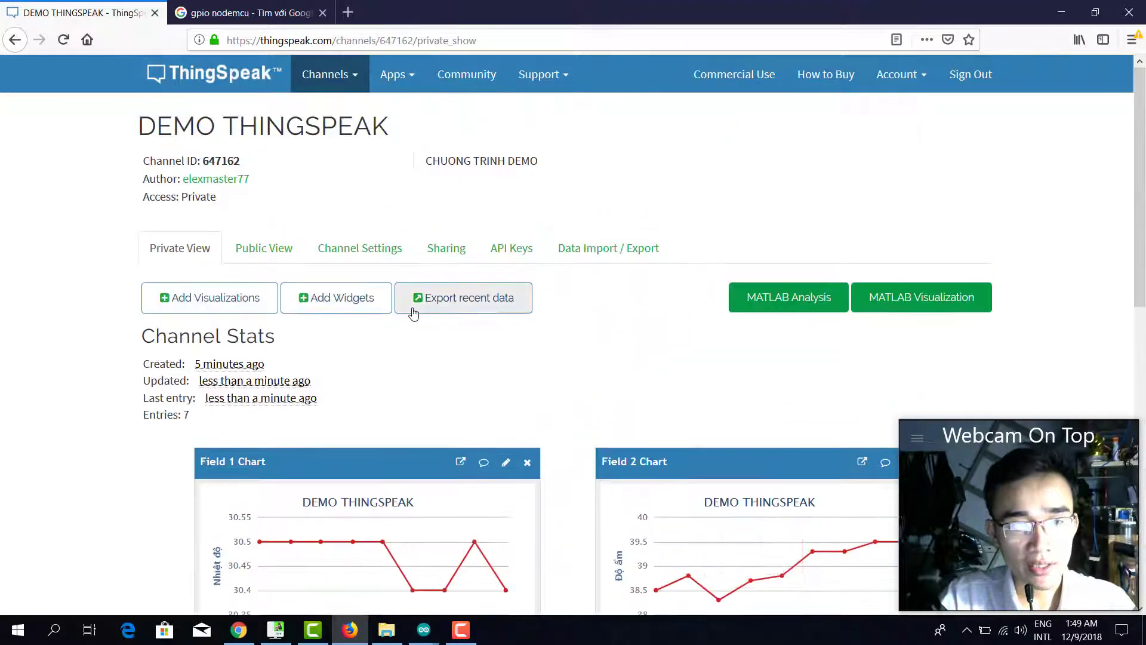
Create a Numeric Display widget named 'Độ ẩm' and check it beside the gauge.
{"action": "left_click", "coordinate": [381, 307]}
{"action": "left_click", "coordinate": [635, 199]}
{"action": "left_click", "coordinate": [738, 303]}
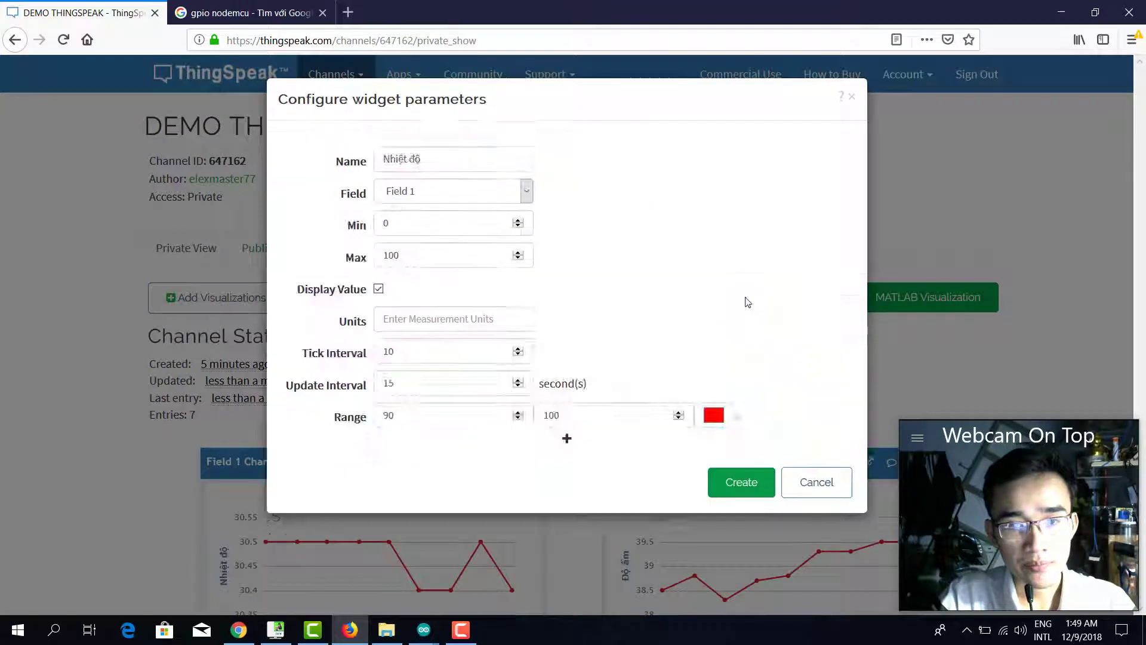
{"action": "left_click", "coordinate": [436, 143]}
{"action": "type", "text": "Do"}
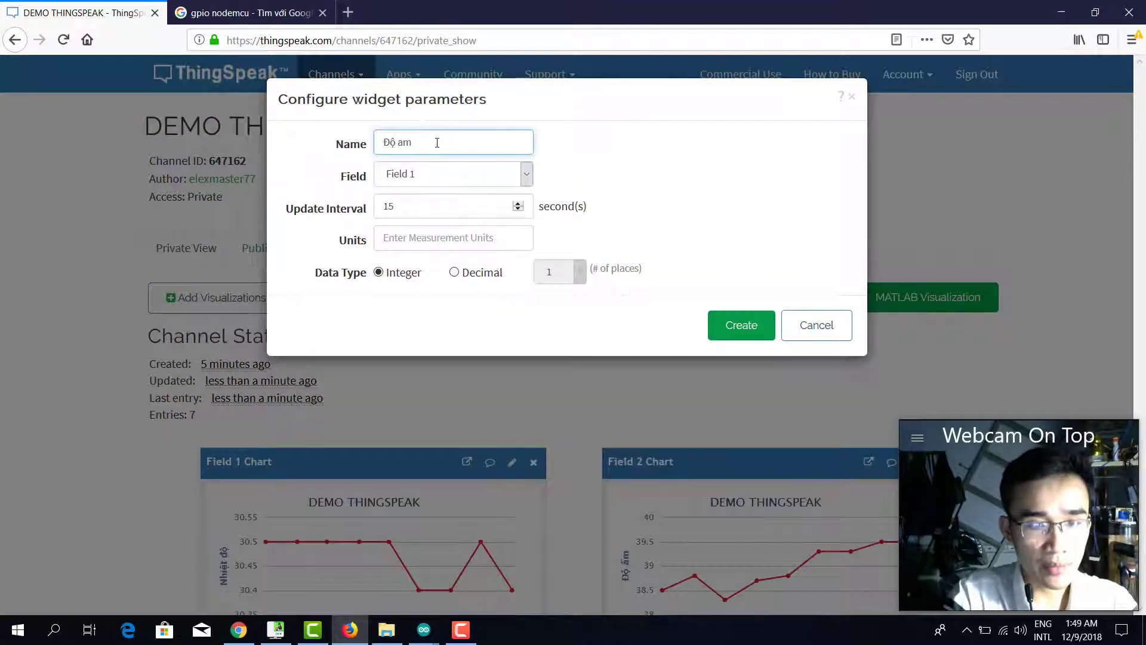
{"action": "type", "text": " âmr"}
{"action": "left_click", "coordinate": [733, 339]}
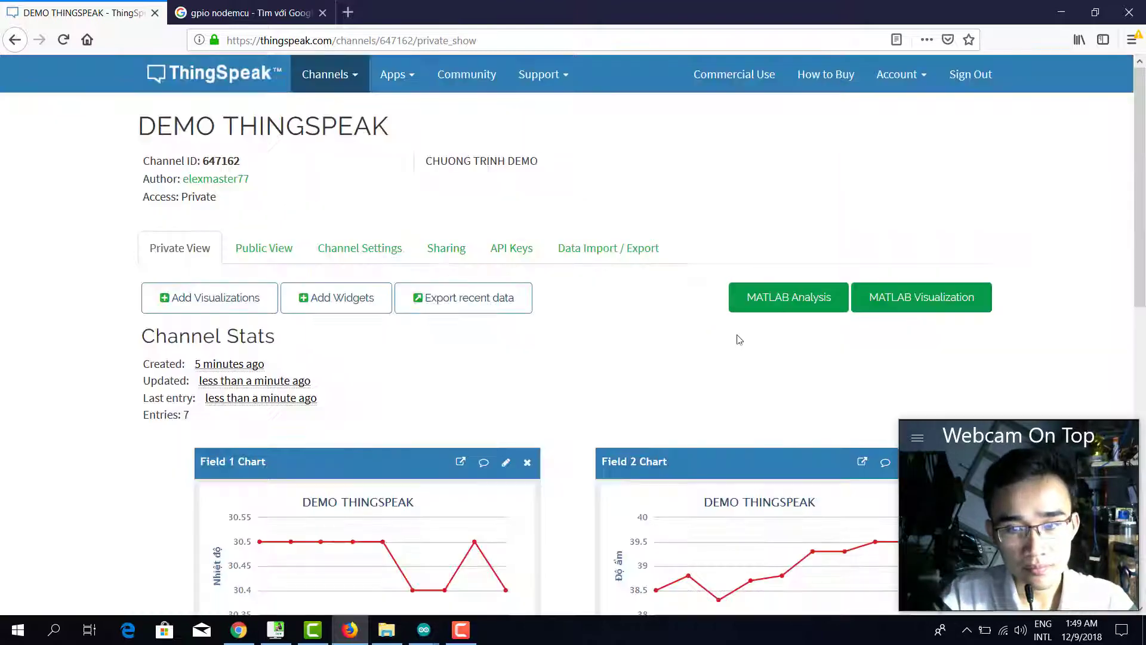
{"action": "scroll", "coordinate": [681, 327], "scroll_direction": "down", "scroll_amount": 10}
{"action": "scroll", "coordinate": [683, 332], "scroll_direction": "up", "scroll_amount": 3}
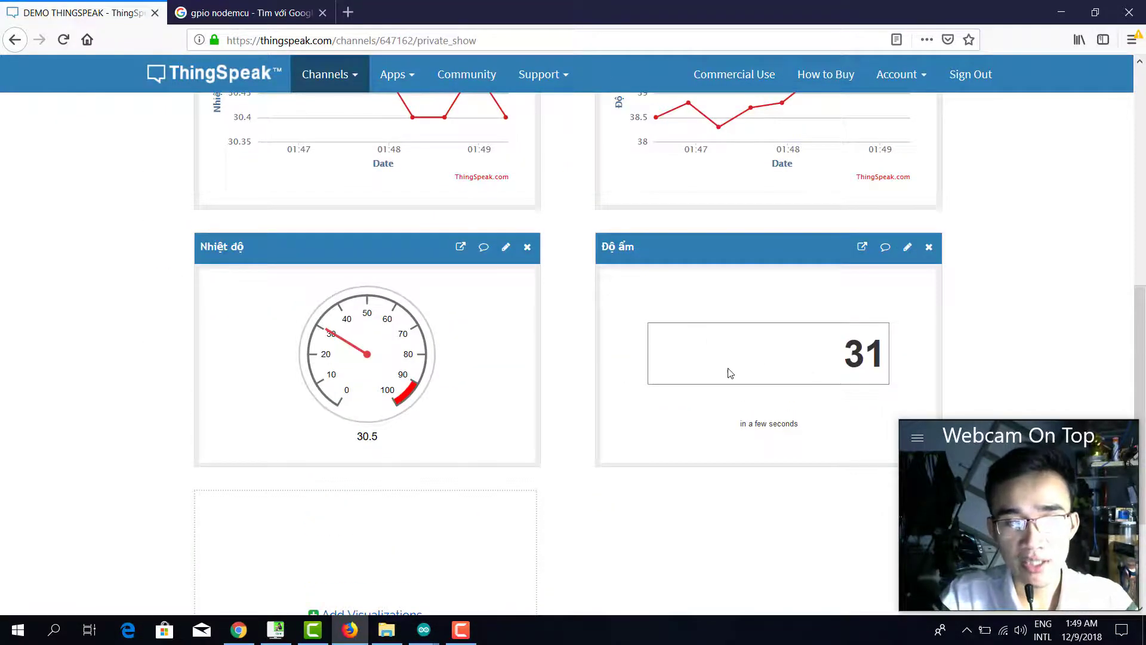
{"action": "scroll", "coordinate": [651, 366], "scroll_direction": "up", "scroll_amount": 4}
{"action": "scroll", "coordinate": [703, 316], "scroll_direction": "down", "scroll_amount": 7}
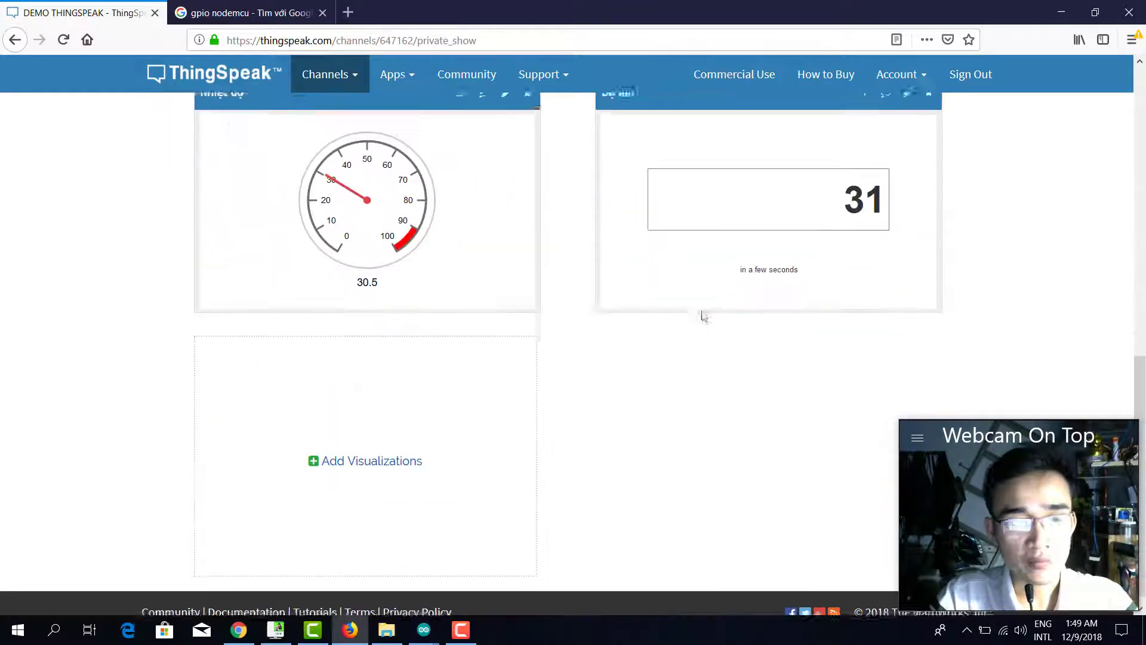
{"action": "scroll", "coordinate": [680, 305], "scroll_direction": "up", "scroll_amount": 8}
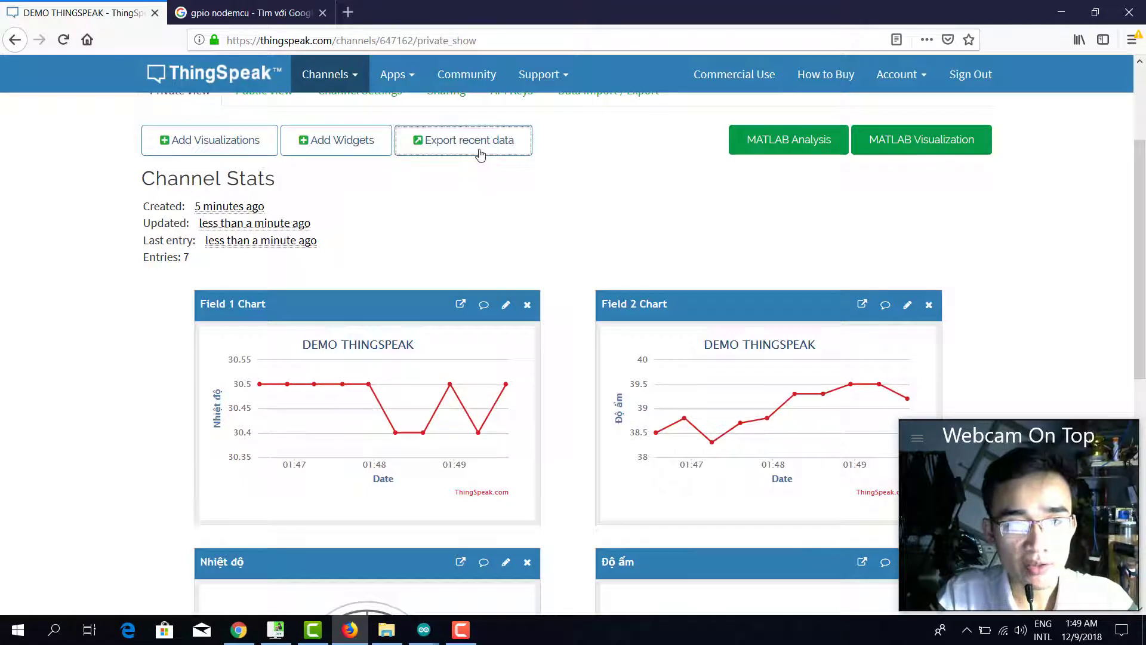
View the channel's recent feed as JSON, including its raw data and headers.
{"action": "left_click", "coordinate": [478, 150]}
{"action": "left_click", "coordinate": [671, 152]}
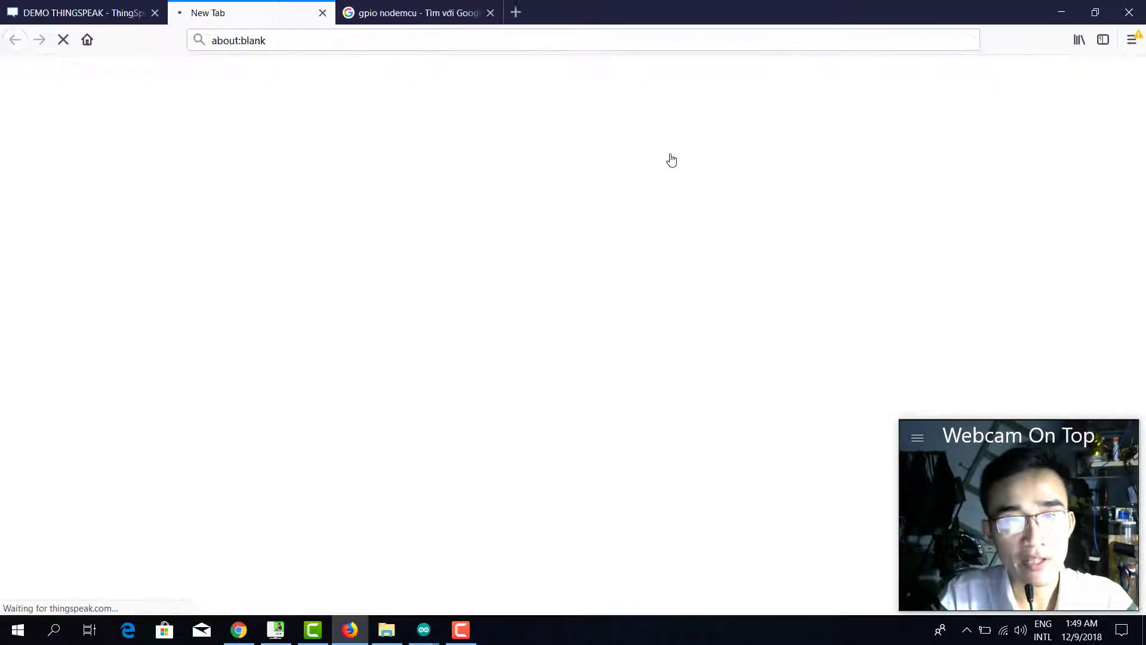
{"action": "scroll", "coordinate": [418, 256], "scroll_direction": "down", "scroll_amount": 5}
{"action": "scroll", "coordinate": [468, 292], "scroll_direction": "up", "scroll_amount": 4}
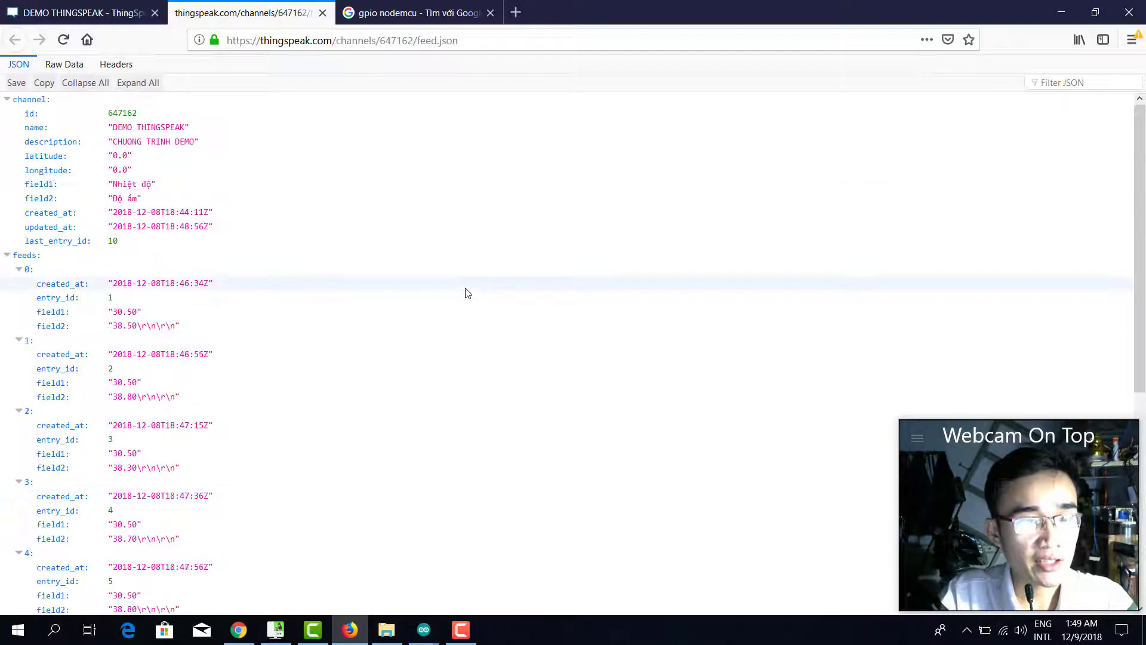
{"action": "scroll", "coordinate": [466, 296], "scroll_direction": "down", "scroll_amount": 7}
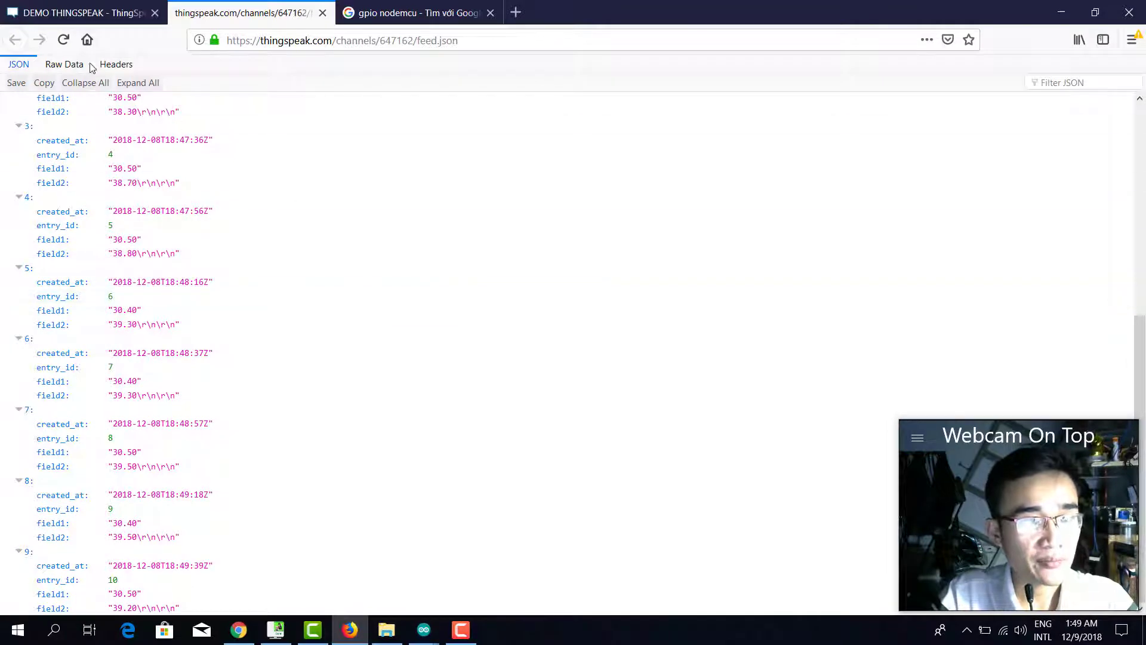
{"action": "left_click", "coordinate": [60, 66]}
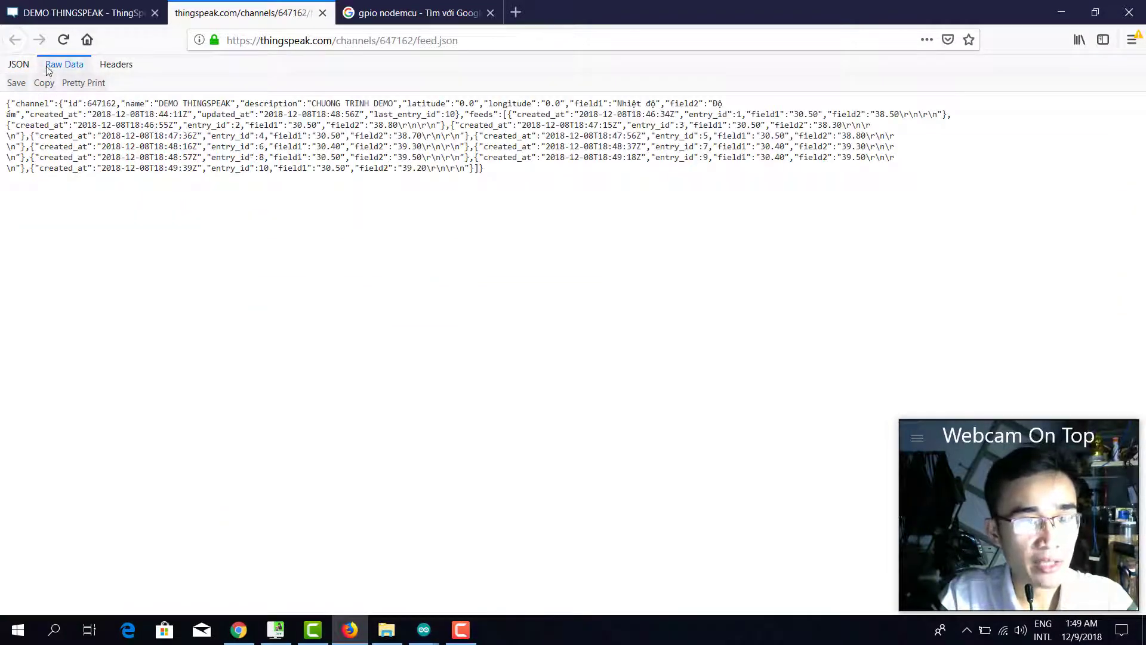
{"action": "left_click", "coordinate": [18, 65]}
{"action": "scroll", "coordinate": [407, 266], "scroll_direction": "down", "scroll_amount": 5}
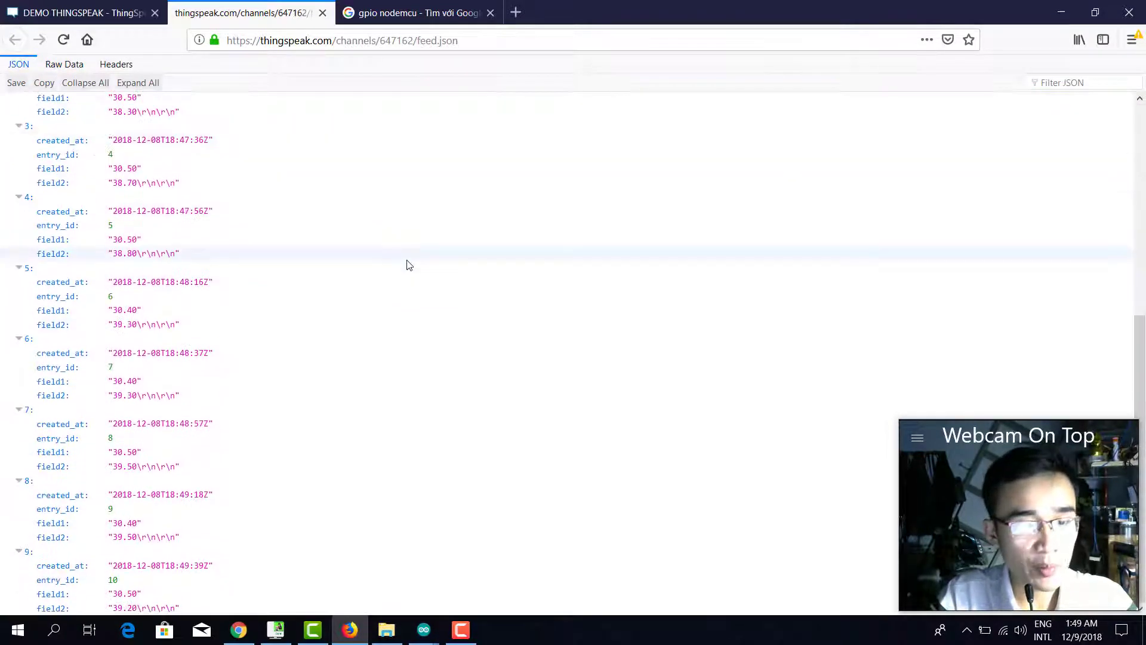
{"action": "left_click", "coordinate": [117, 65]}
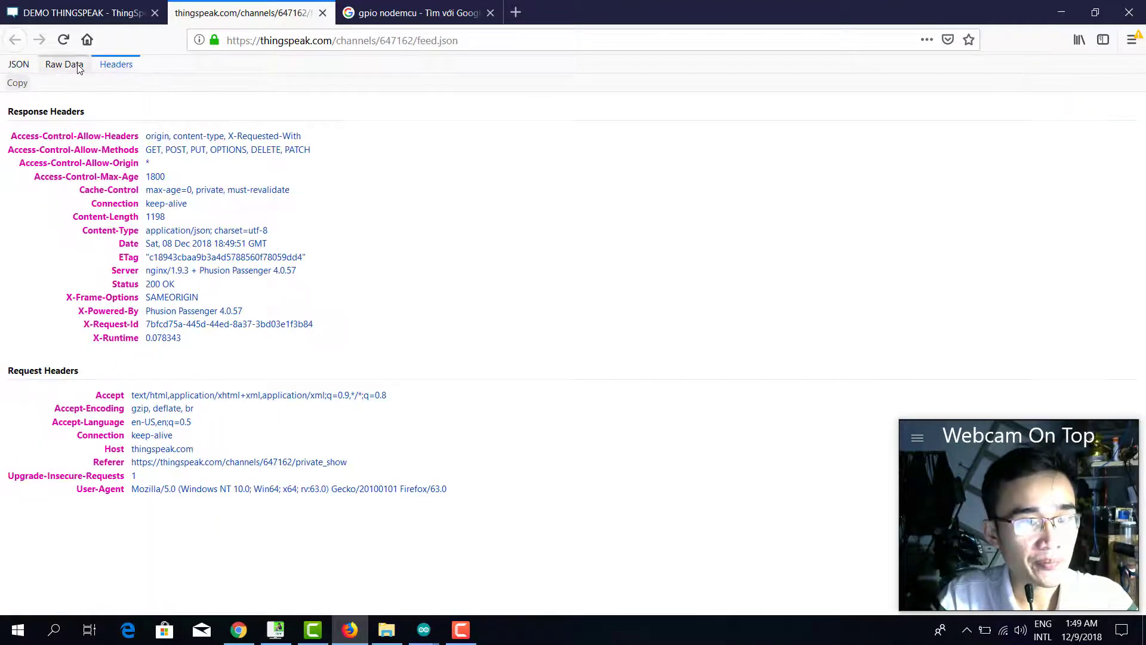
{"action": "left_click", "coordinate": [59, 66]}
{"action": "left_click", "coordinate": [83, 12]}
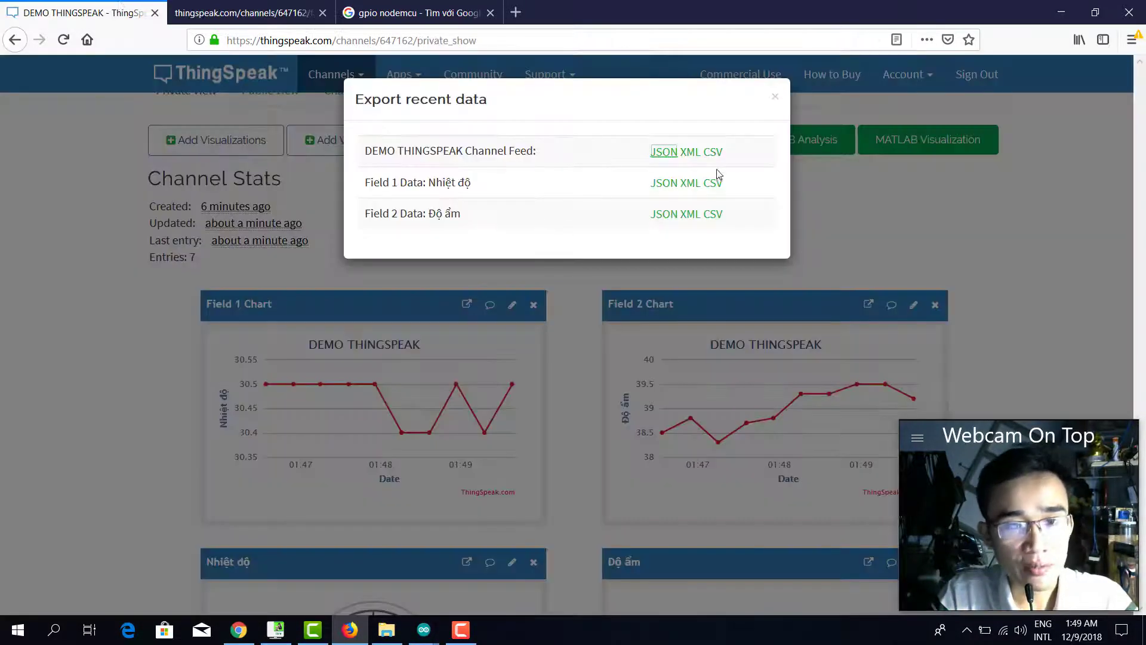
View the feed as XML, then save it as feed.csv and close the export dialog.
{"action": "left_click", "coordinate": [690, 152]}
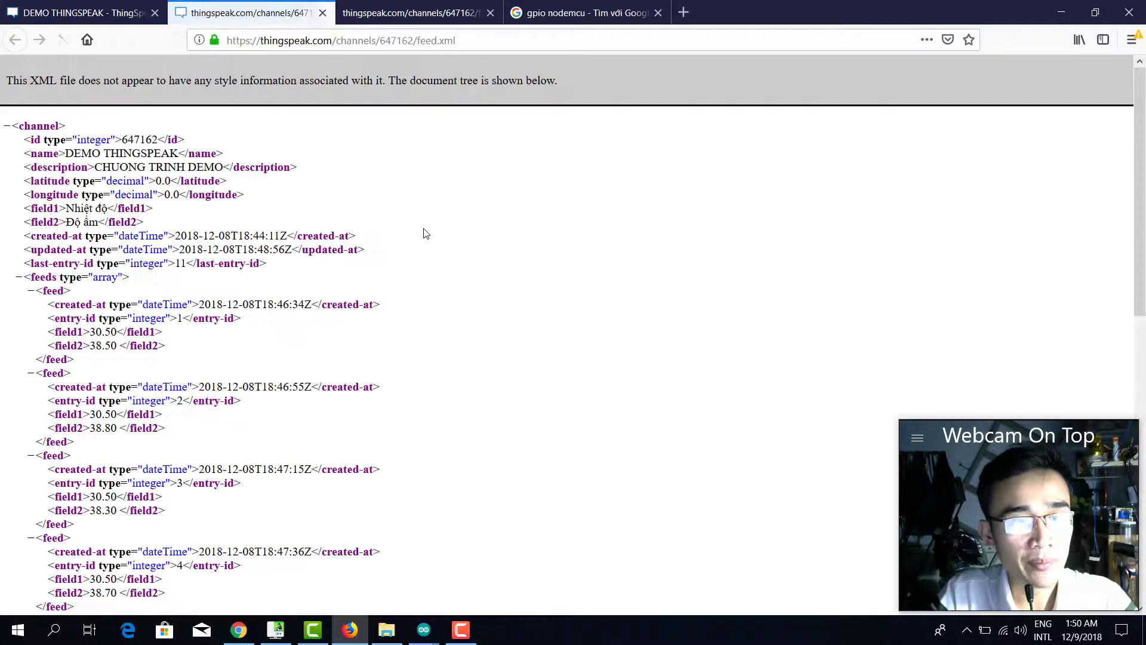
{"action": "scroll", "coordinate": [426, 233], "scroll_direction": "down", "scroll_amount": 10}
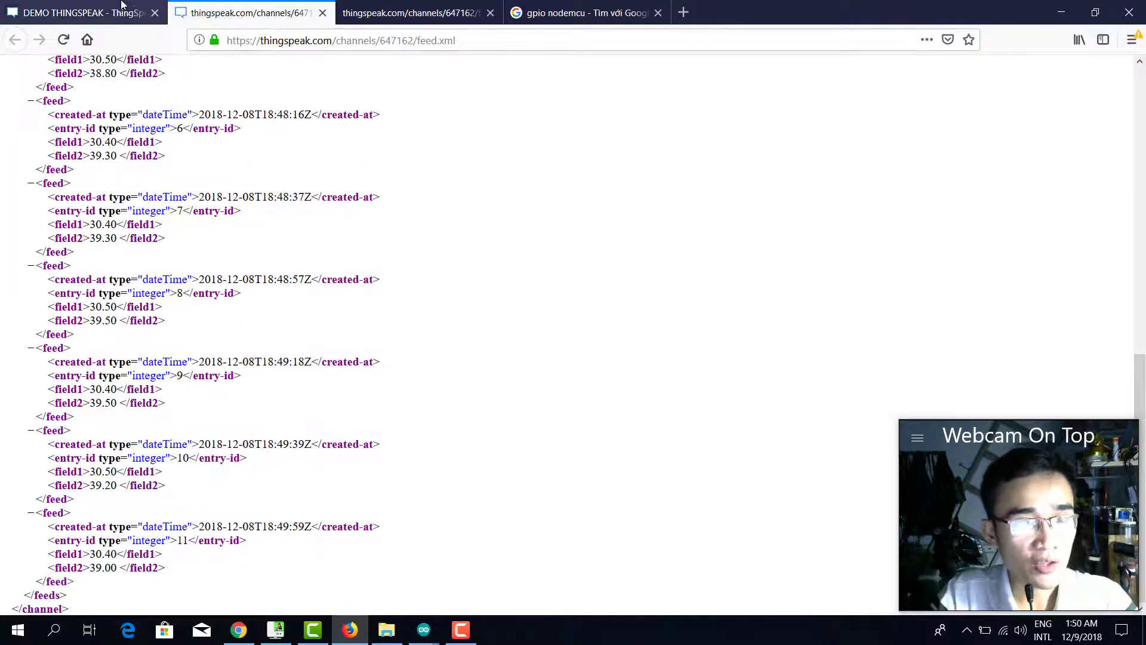
{"action": "left_click", "coordinate": [83, 12]}
{"action": "left_click", "coordinate": [716, 154]}
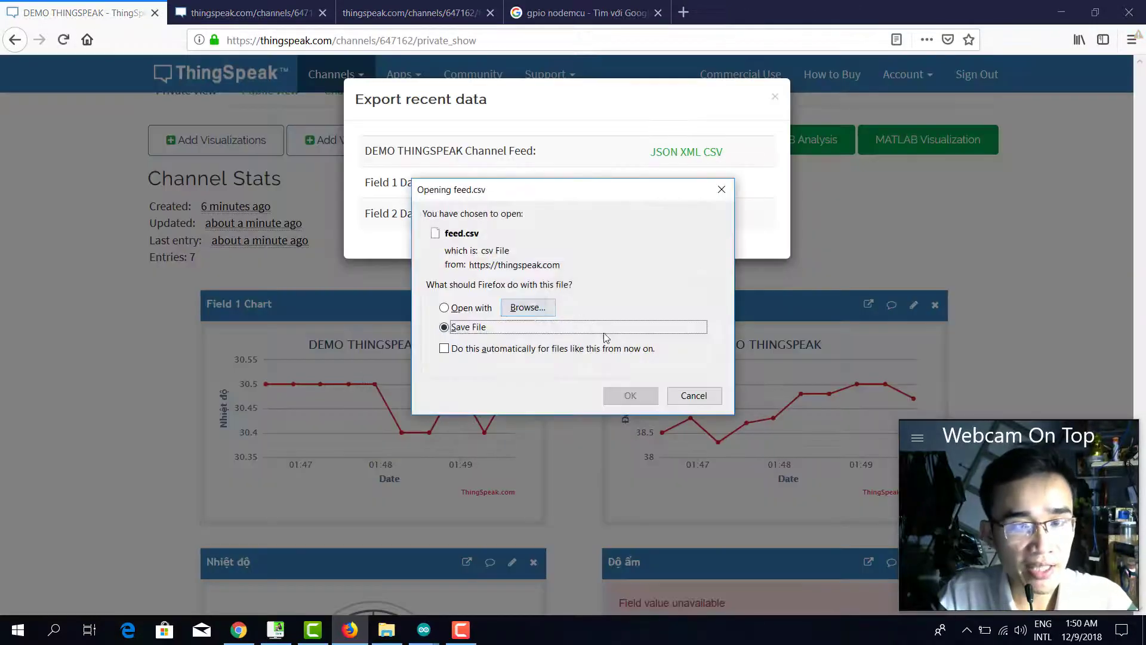
{"action": "left_click", "coordinate": [625, 394]}
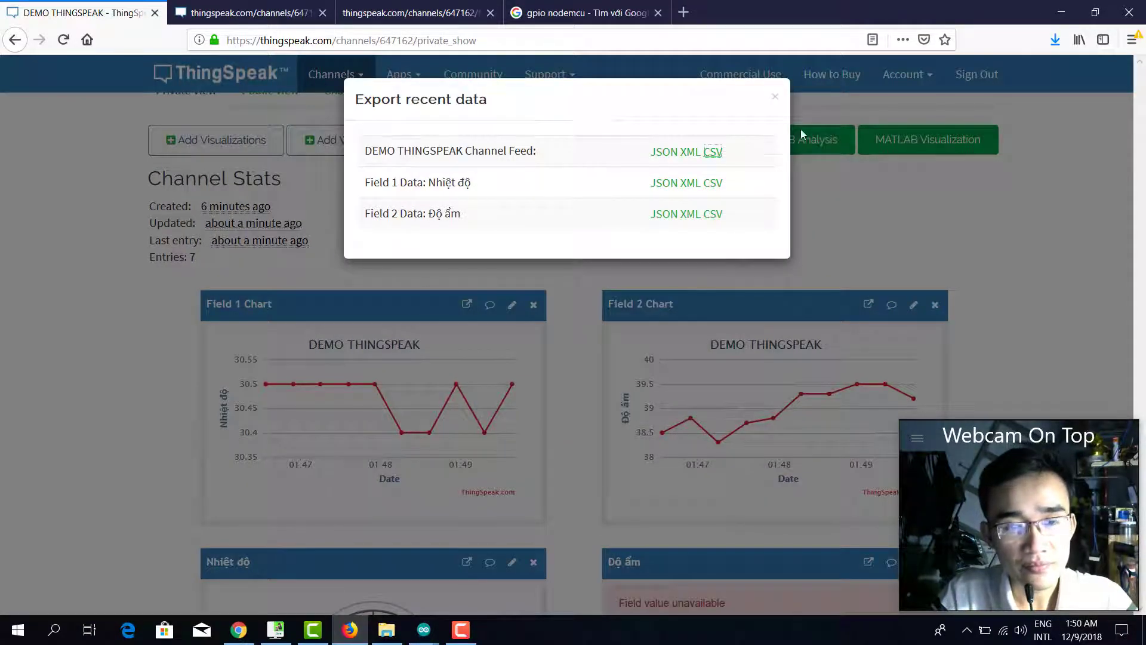
{"action": "left_click", "coordinate": [775, 97]}
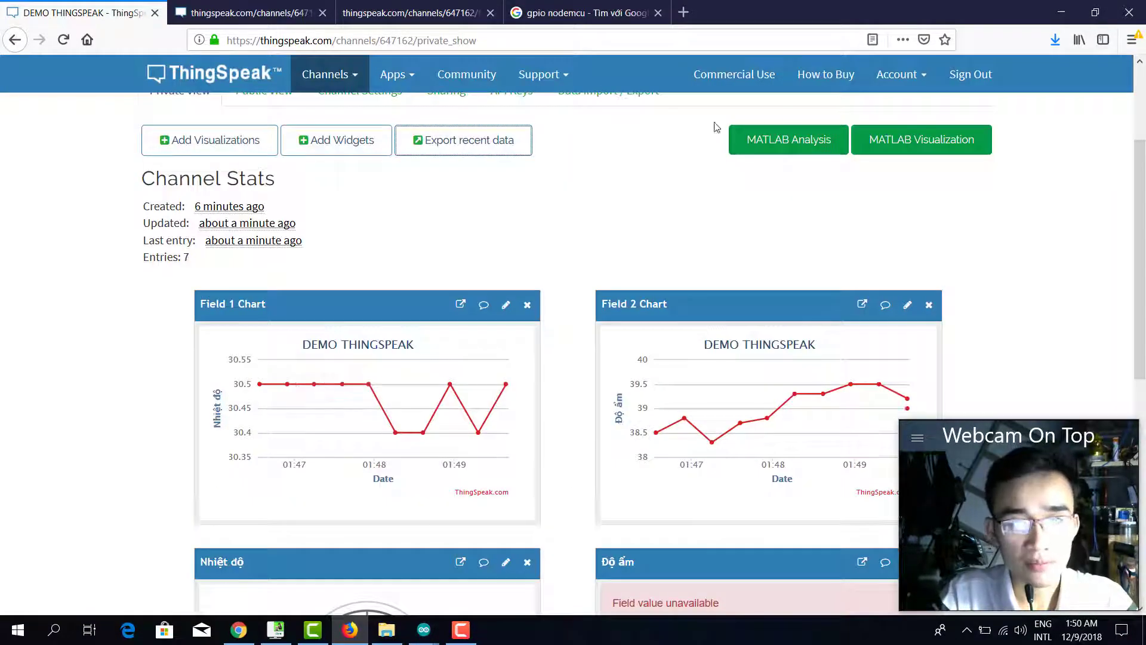
{"action": "scroll", "coordinate": [925, 215], "scroll_direction": "down", "scroll_amount": 4}
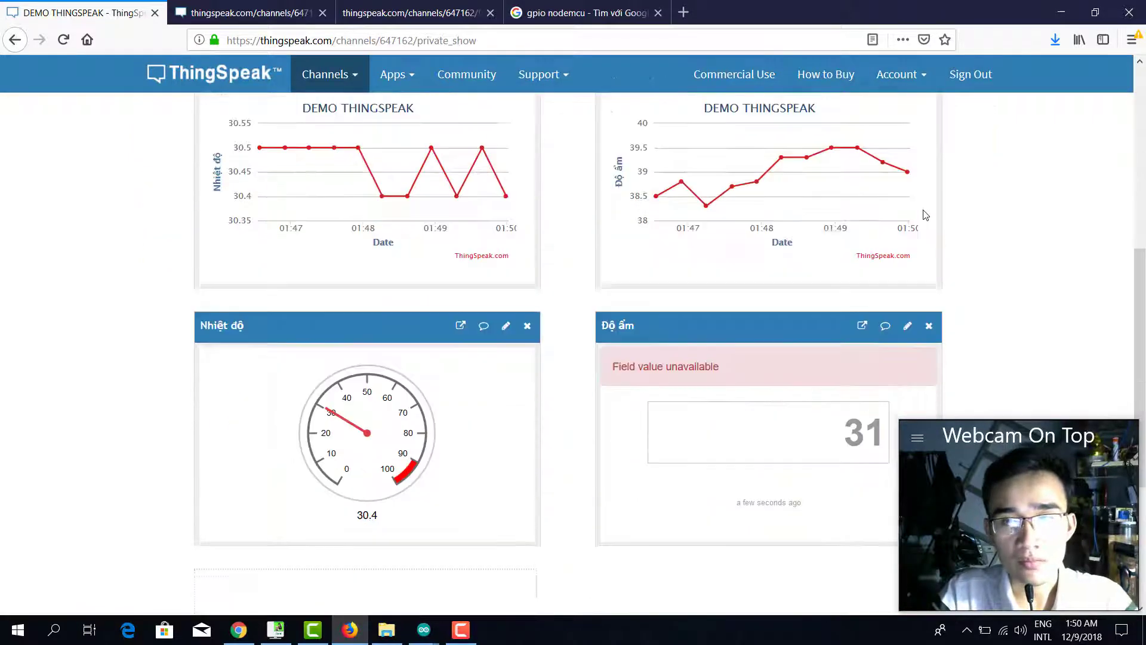
{"action": "scroll", "coordinate": [926, 215], "scroll_direction": "up", "scroll_amount": 5}
{"action": "scroll", "coordinate": [539, 413], "scroll_direction": "down", "scroll_amount": 3}
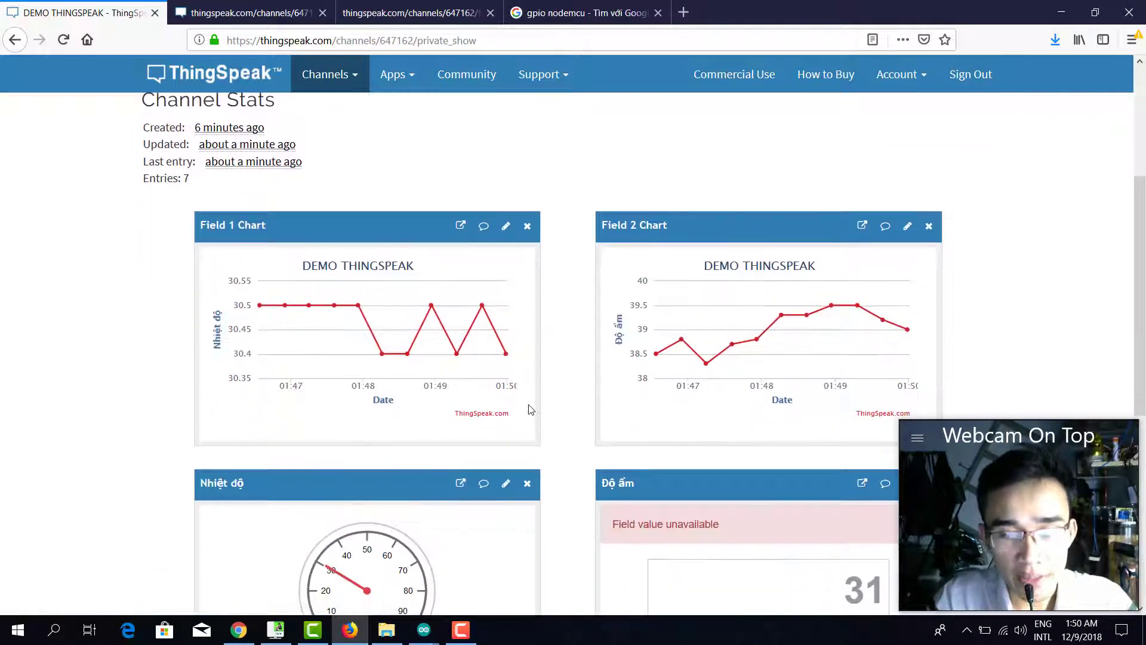
{"action": "scroll", "coordinate": [531, 409], "scroll_direction": "down", "scroll_amount": 4}
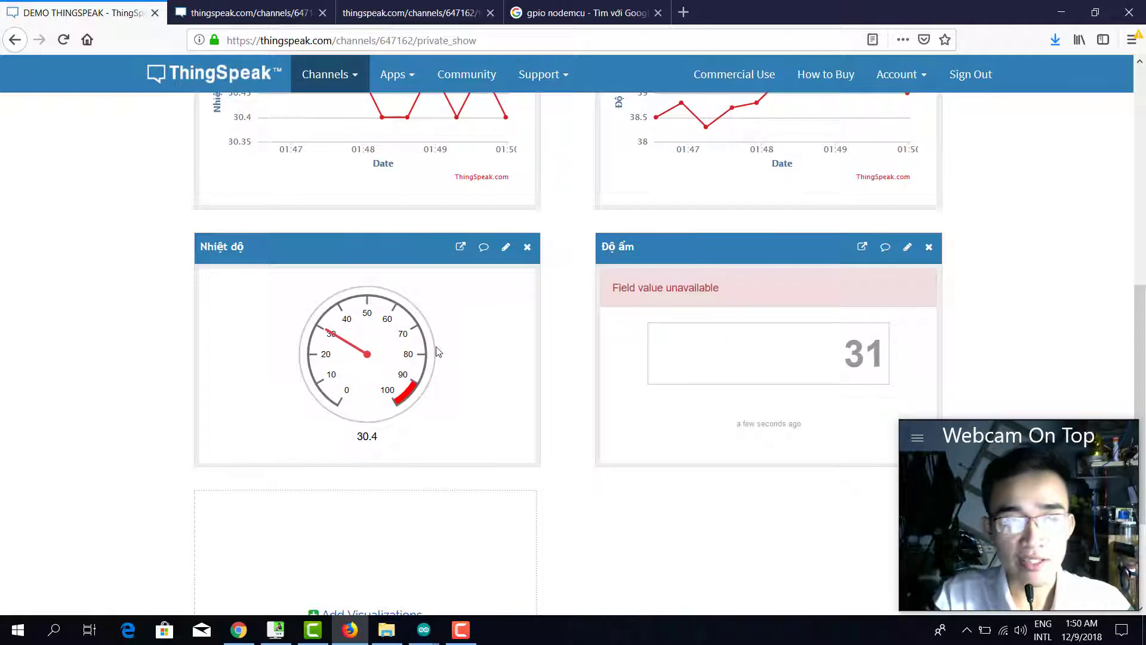
{"action": "scroll", "coordinate": [437, 352], "scroll_direction": "up", "scroll_amount": 4}
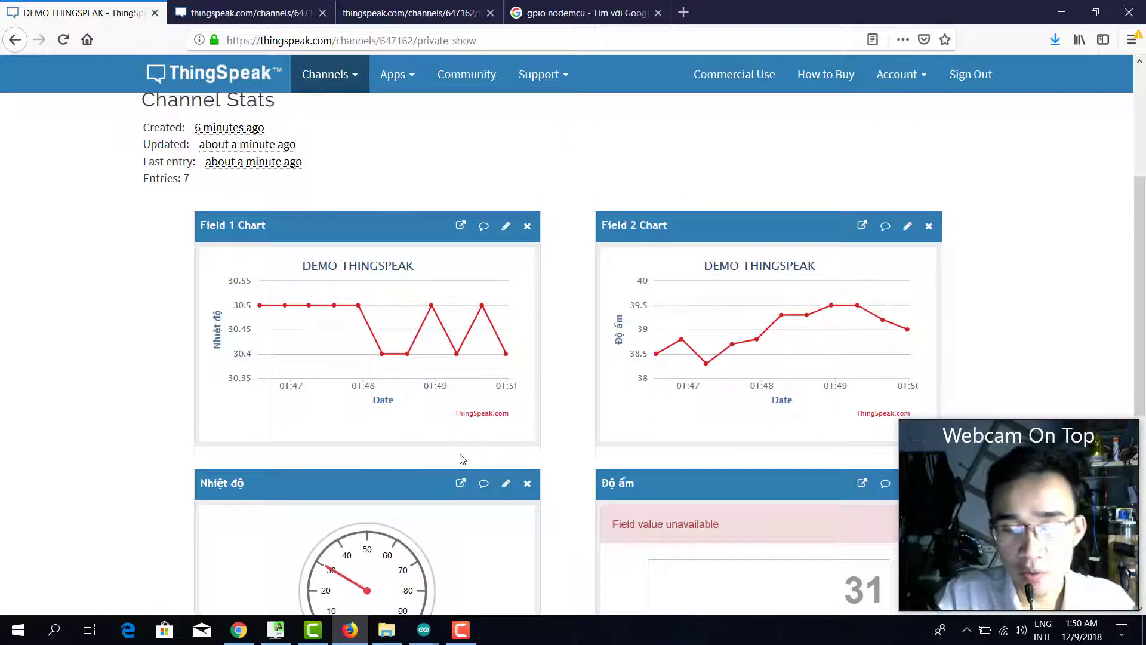
{"action": "left_click", "coordinate": [424, 630]}
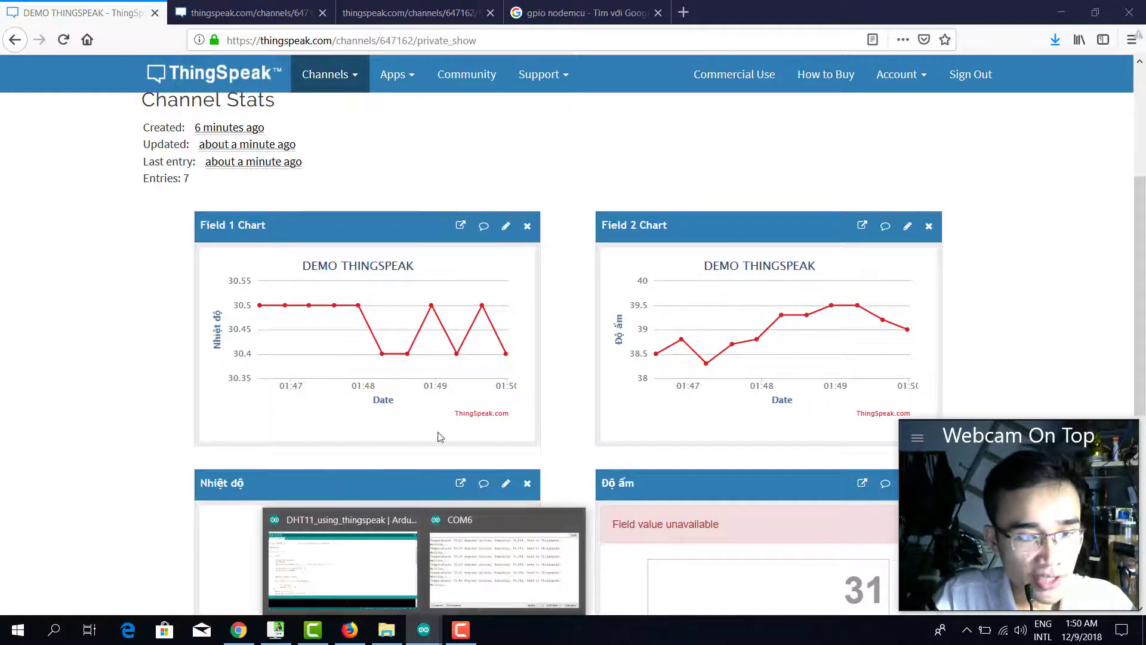
{"action": "left_click", "coordinate": [475, 532]}
{"action": "left_click", "coordinate": [785, 87]}
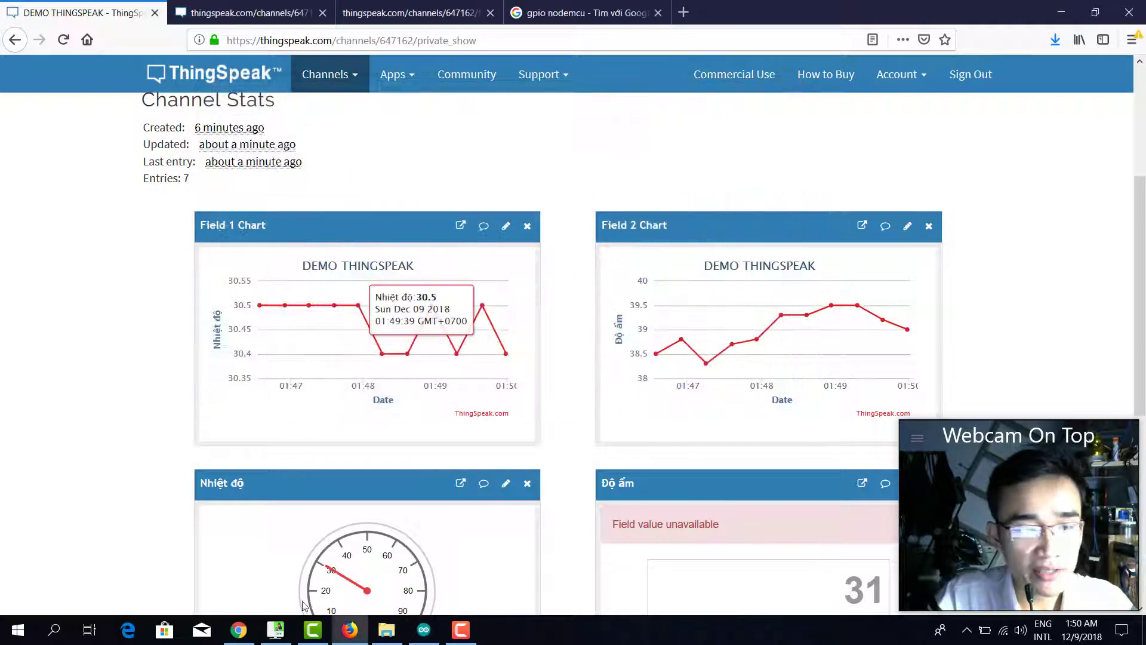
Add the line 'float k = h+t;' after the temperature reading in the sketch.
{"action": "left_click", "coordinate": [424, 629]}
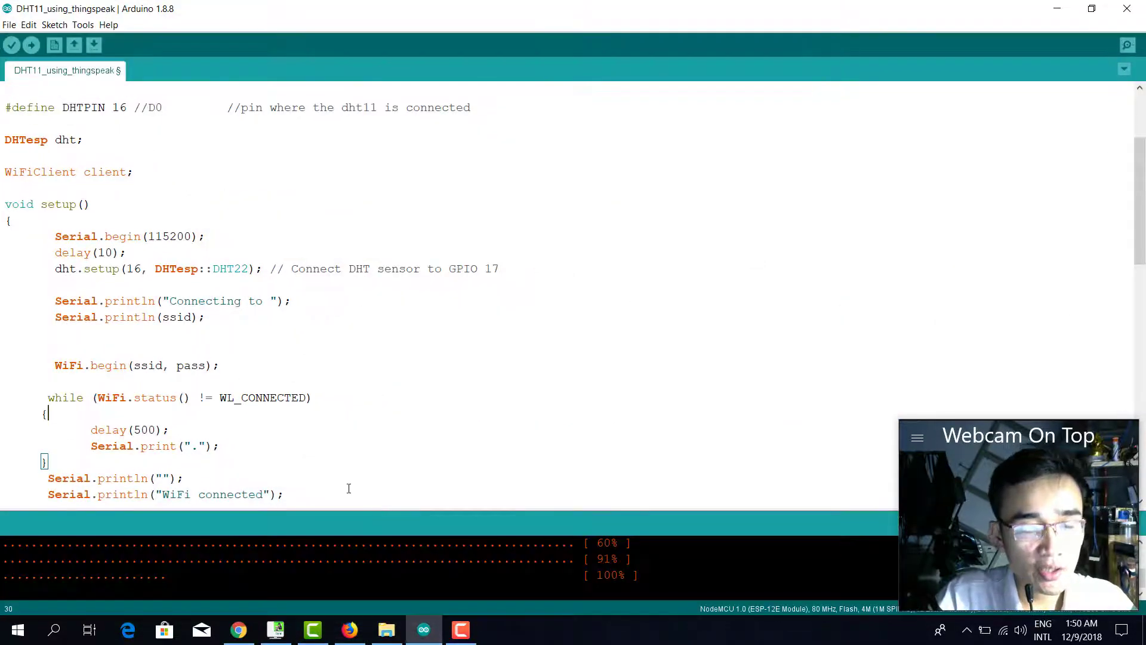
{"action": "scroll", "coordinate": [300, 397], "scroll_direction": "down", "scroll_amount": 7}
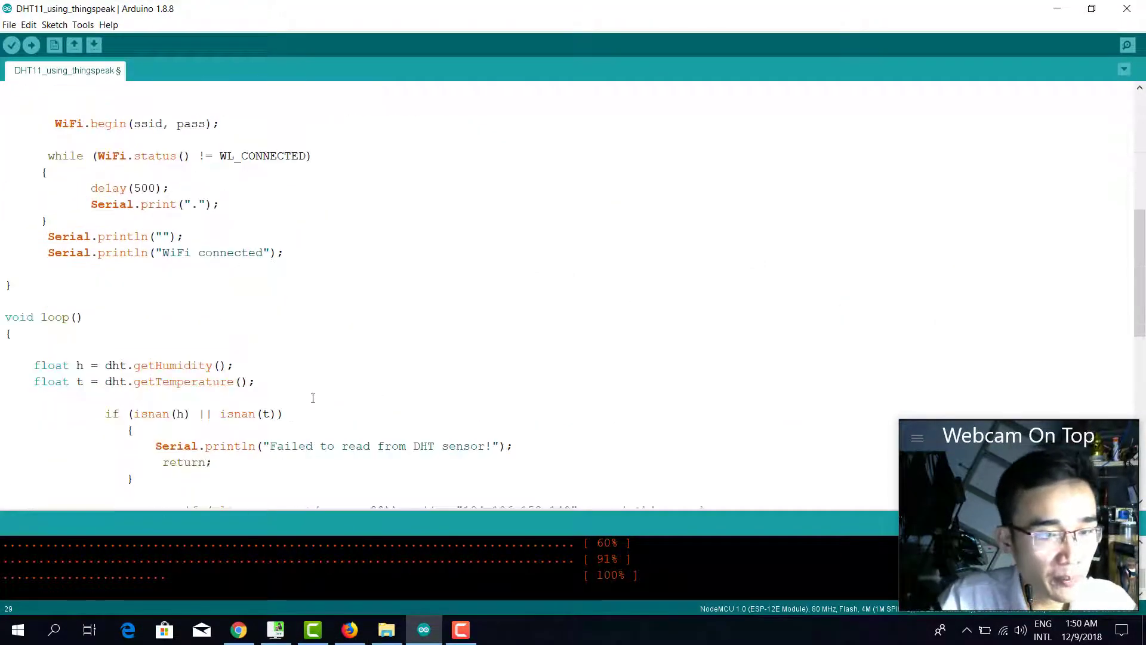
{"action": "left_click", "coordinate": [280, 292]}
{"action": "key", "text": "Return"}
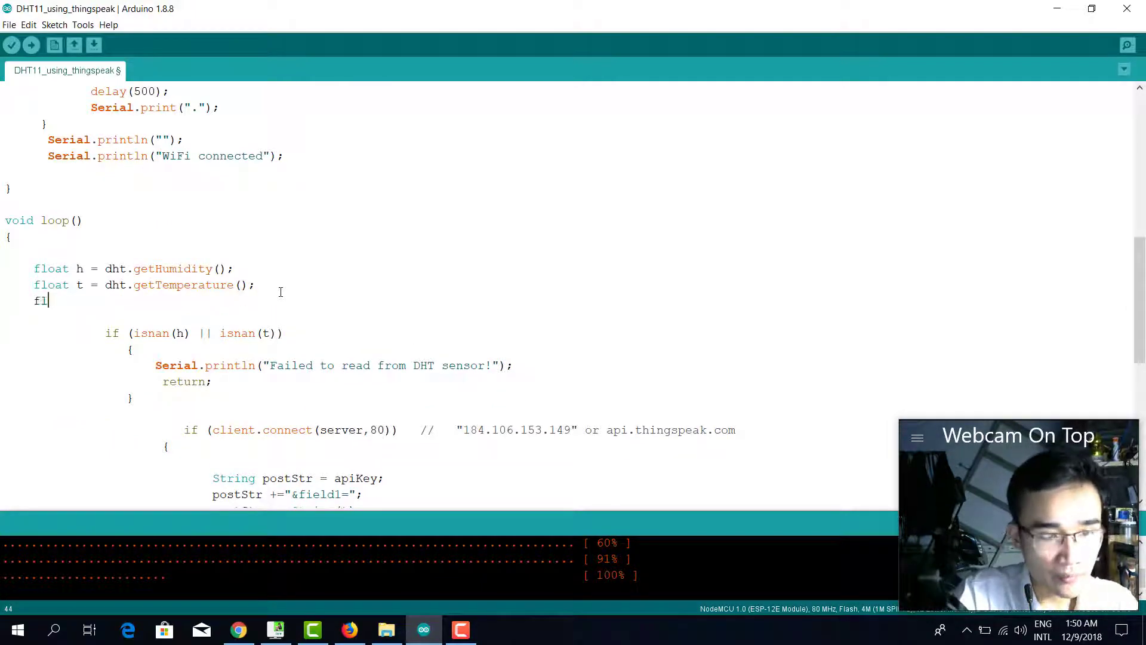
{"action": "type", "text": "foflo"}
{"action": "key", "text": "BackSpace"}
{"action": "key", "text": "BackSpace"}
{"action": "key", "text": "BackSpace"}
{"action": "key", "text": "BackSpace"}
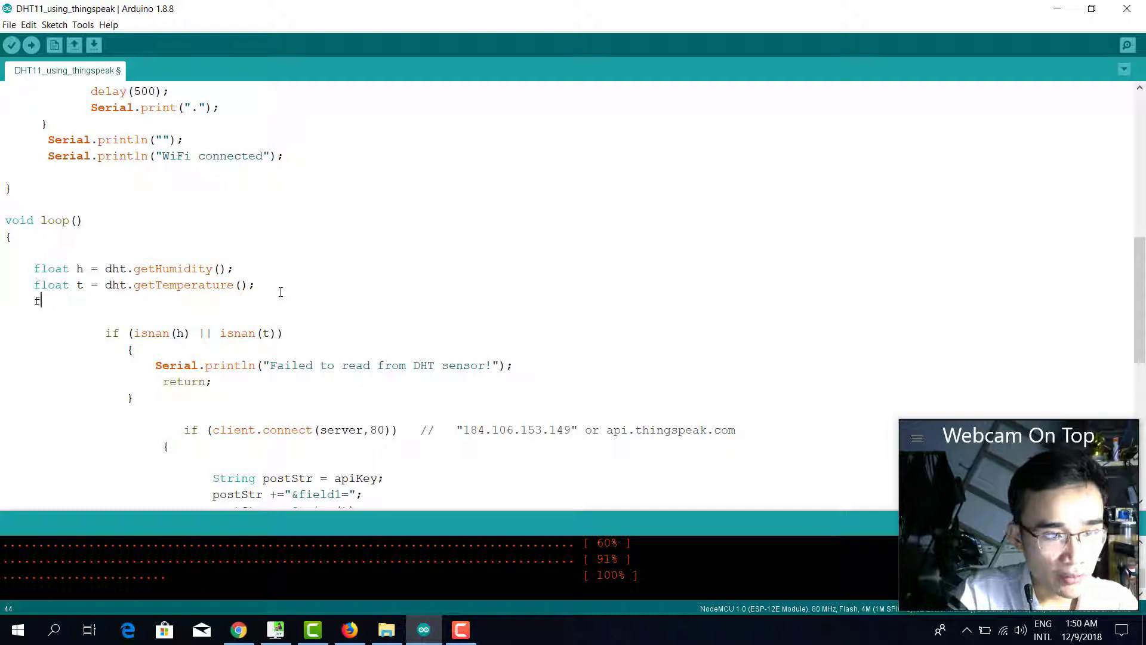
{"action": "type", "text": "loat k ="}
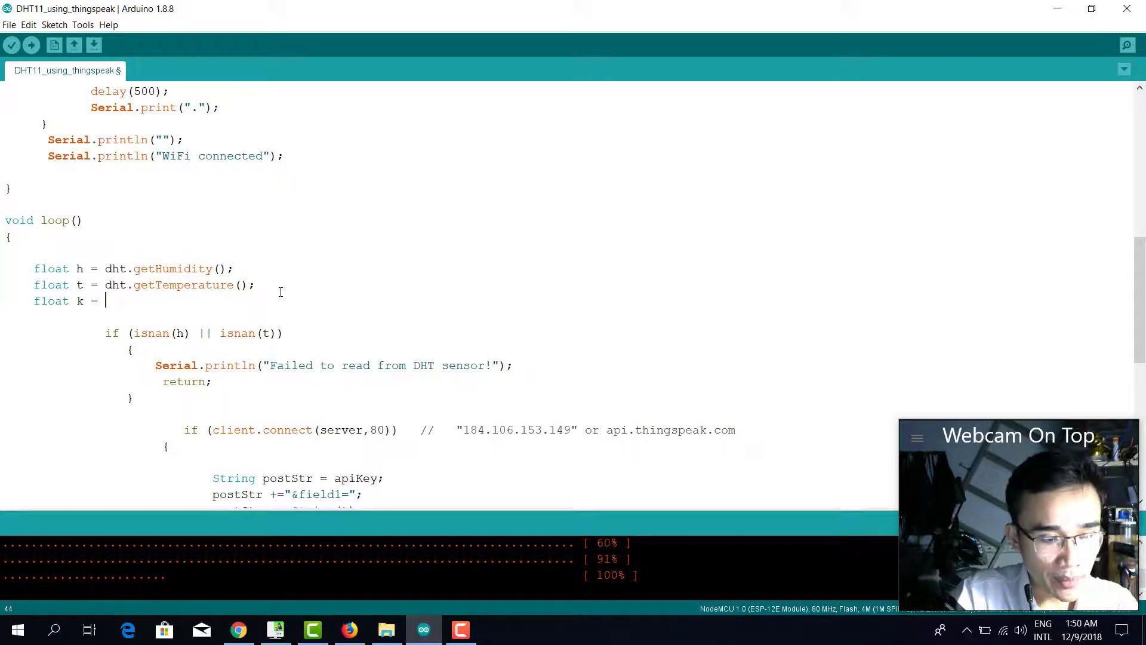
{"action": "key", "text": "BackSpace"}
{"action": "key", "text": "BackSpace"}
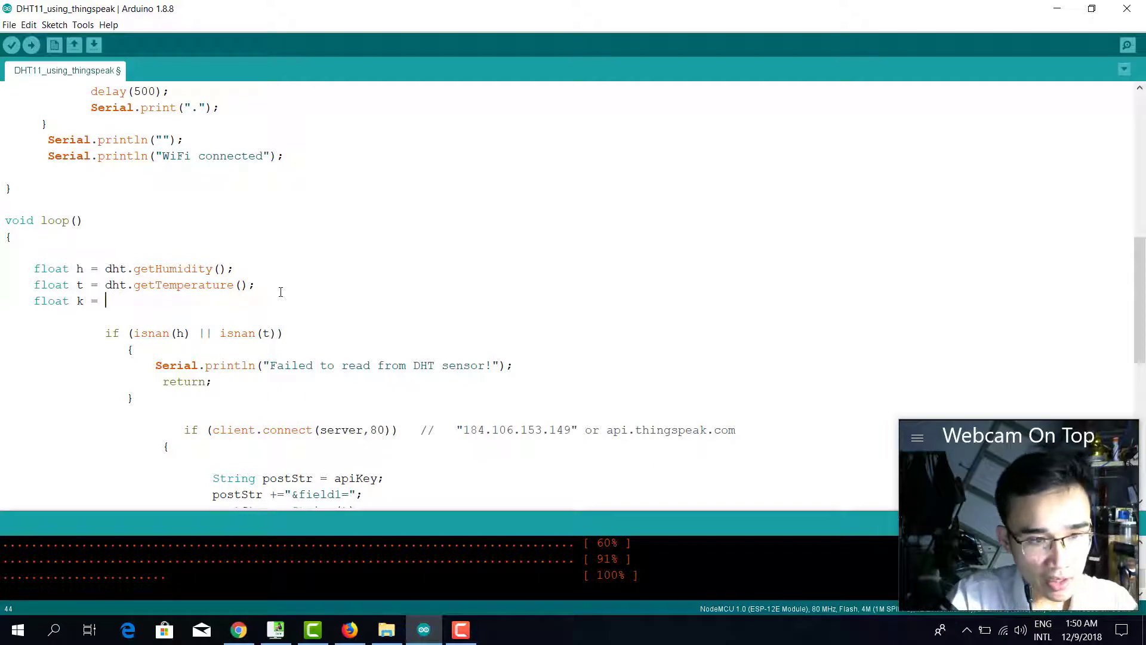
{"action": "type", "text": "50;"}
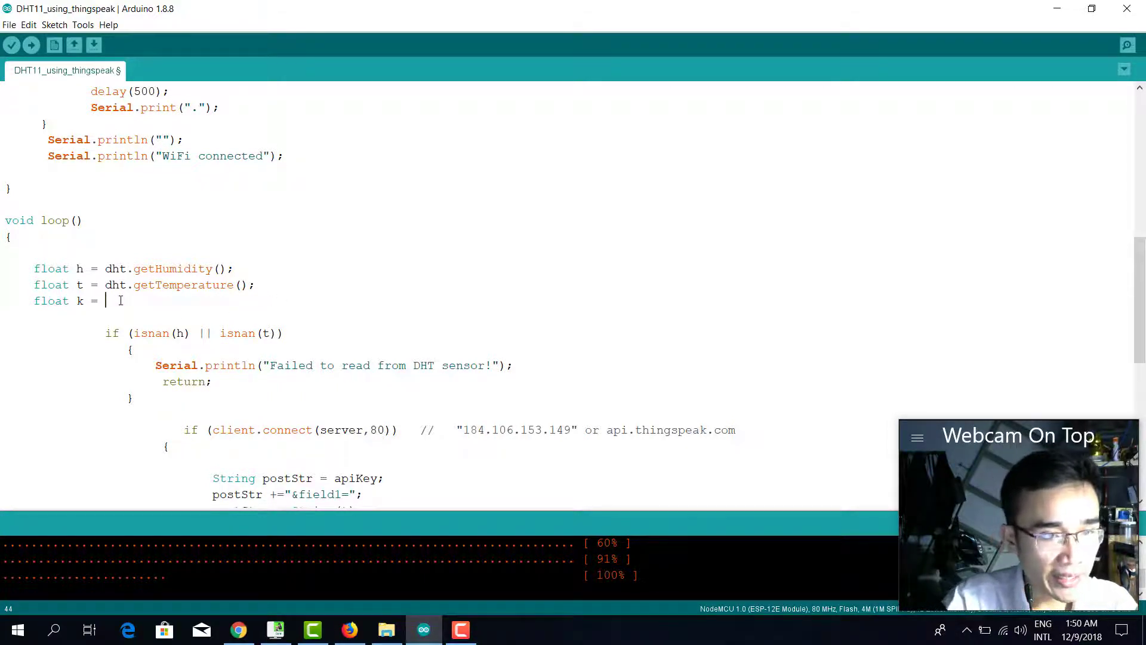
{"action": "type", "text": "h"}
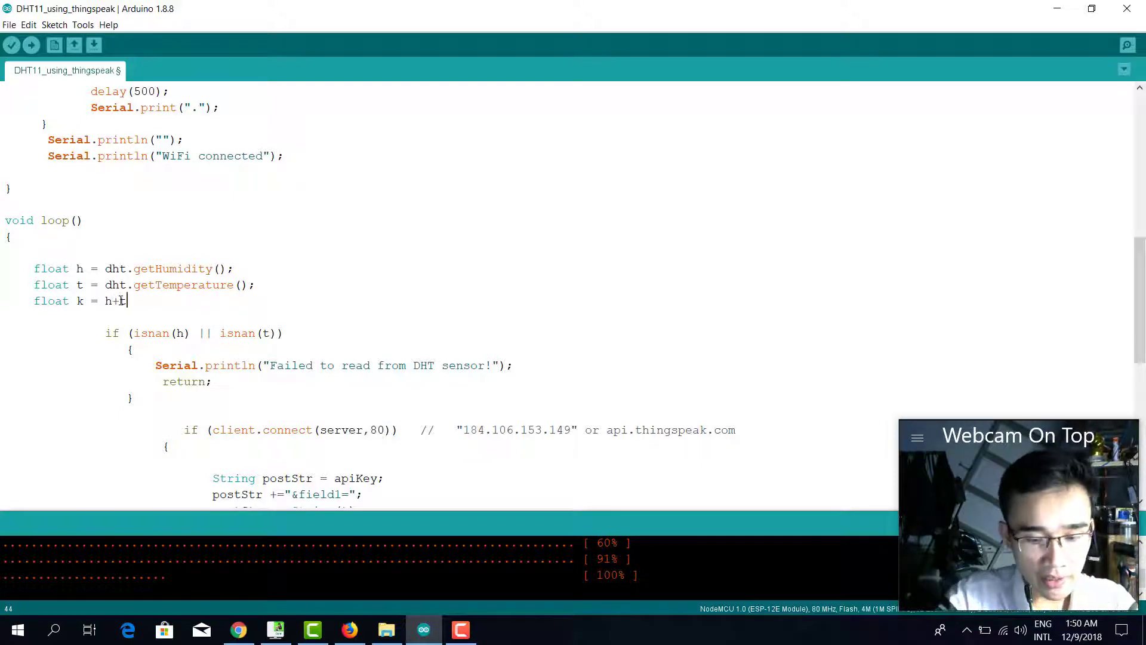
Duplicate the field2 postStr lines directly below the originals.
{"action": "scroll", "coordinate": [121, 300], "scroll_direction": "down", "scroll_amount": 3}
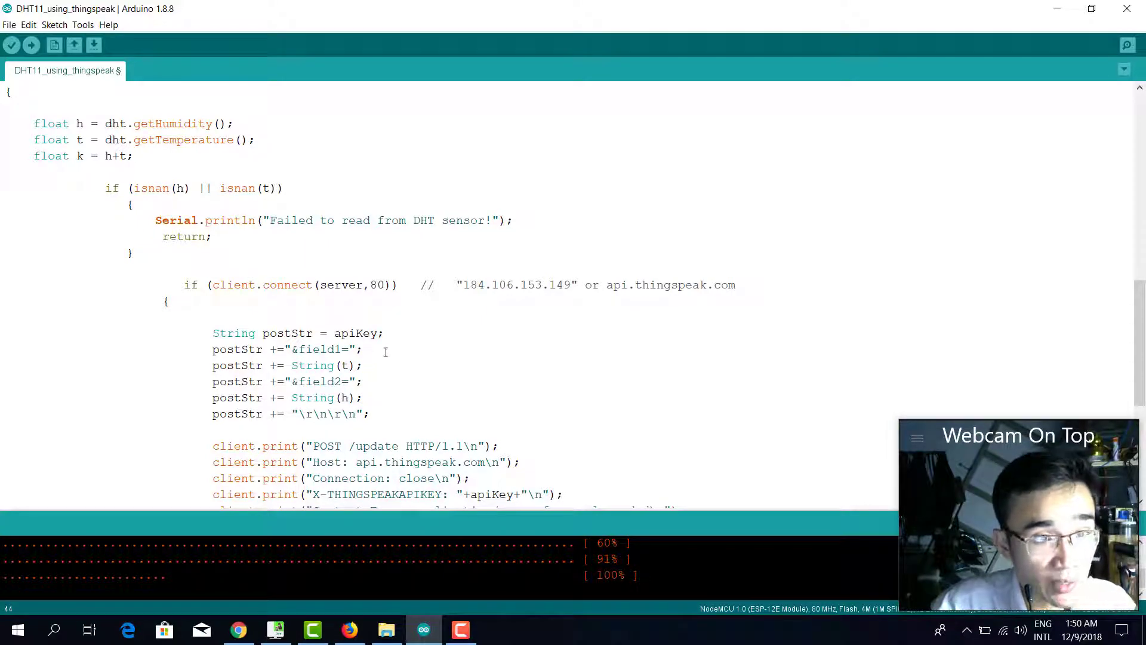
{"action": "scroll", "coordinate": [395, 354], "scroll_direction": "up", "scroll_amount": 15}
{"action": "scroll", "coordinate": [340, 302], "scroll_direction": "down", "scroll_amount": 13}
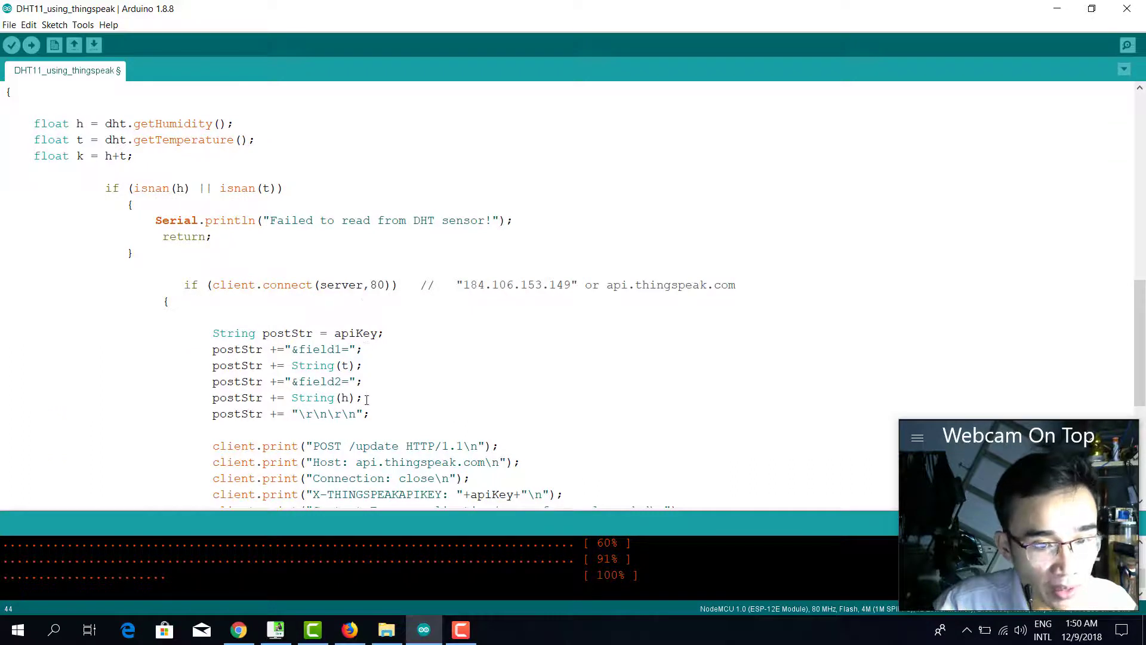
{"action": "left_click_drag", "start_coordinate": [371, 395], "coordinate": [210, 384]}
{"action": "key", "text": "ctrl+c"}
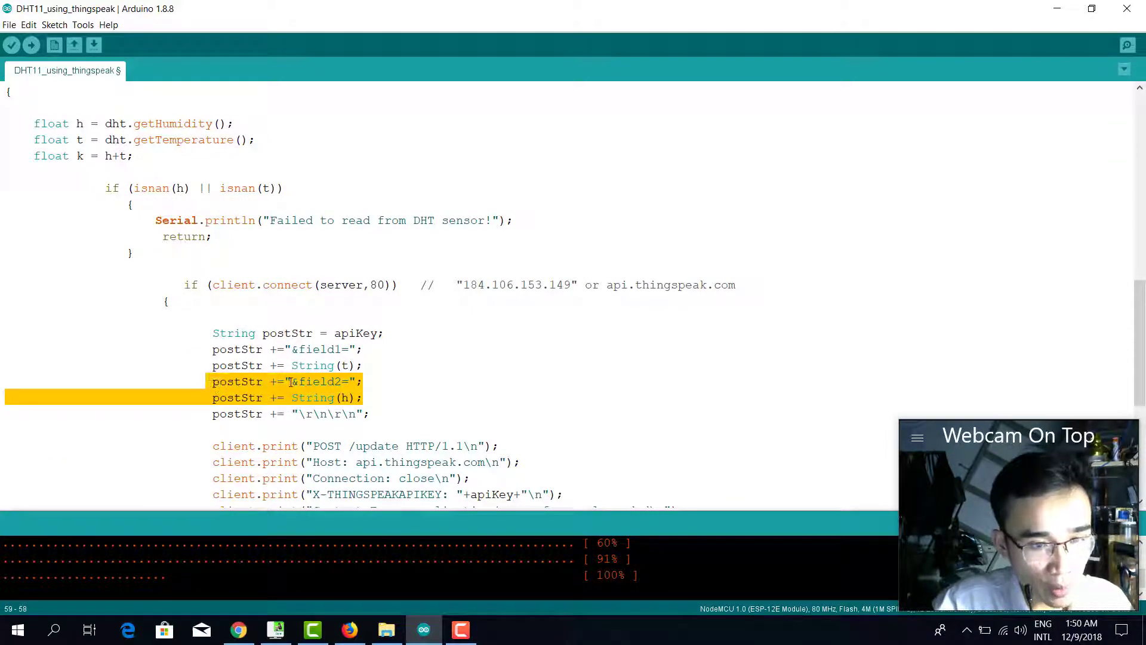
{"action": "left_click", "coordinate": [371, 398]}
{"action": "key", "text": "Return"}
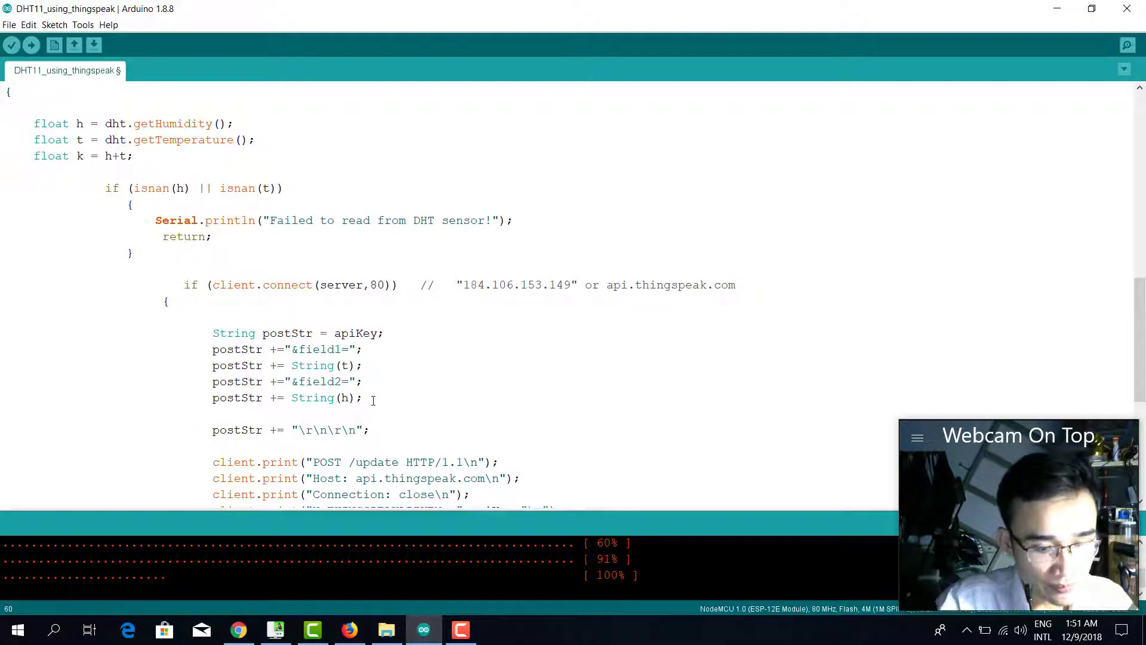
{"action": "key", "text": "ctrl+v"}
Change the copied lines to post field3 with String(k).
{"action": "left_click", "coordinate": [221, 414]}
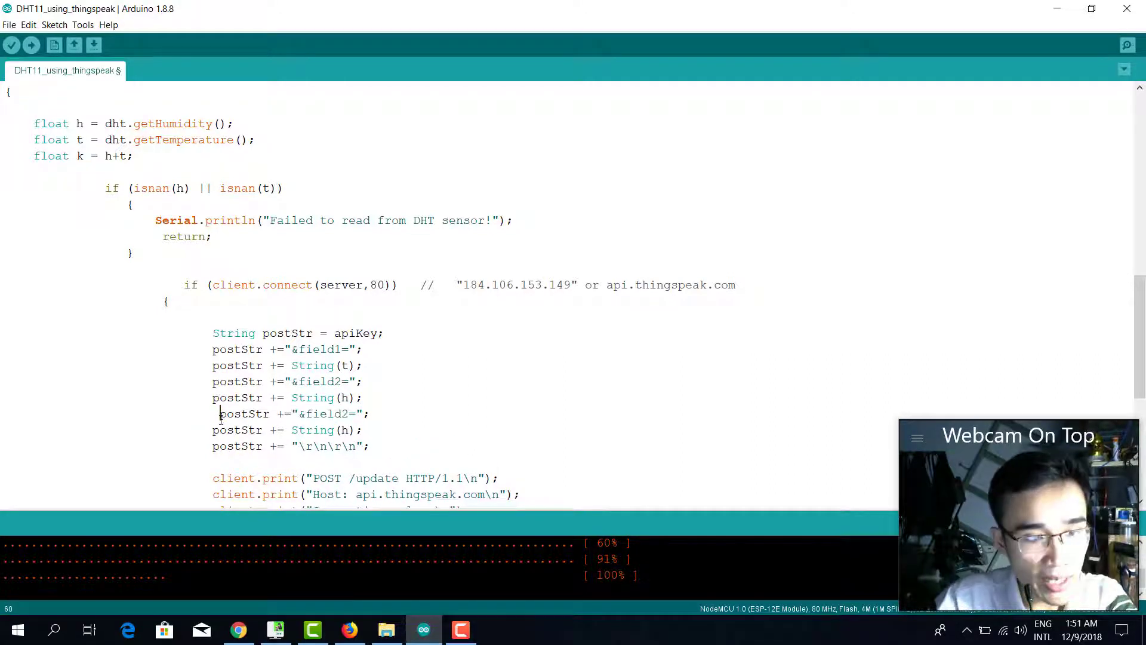
{"action": "key", "text": "BackSpace"}
{"action": "left_click_drag", "start_coordinate": [345, 414], "coordinate": [337, 414]}
{"action": "type", "text": "3"}
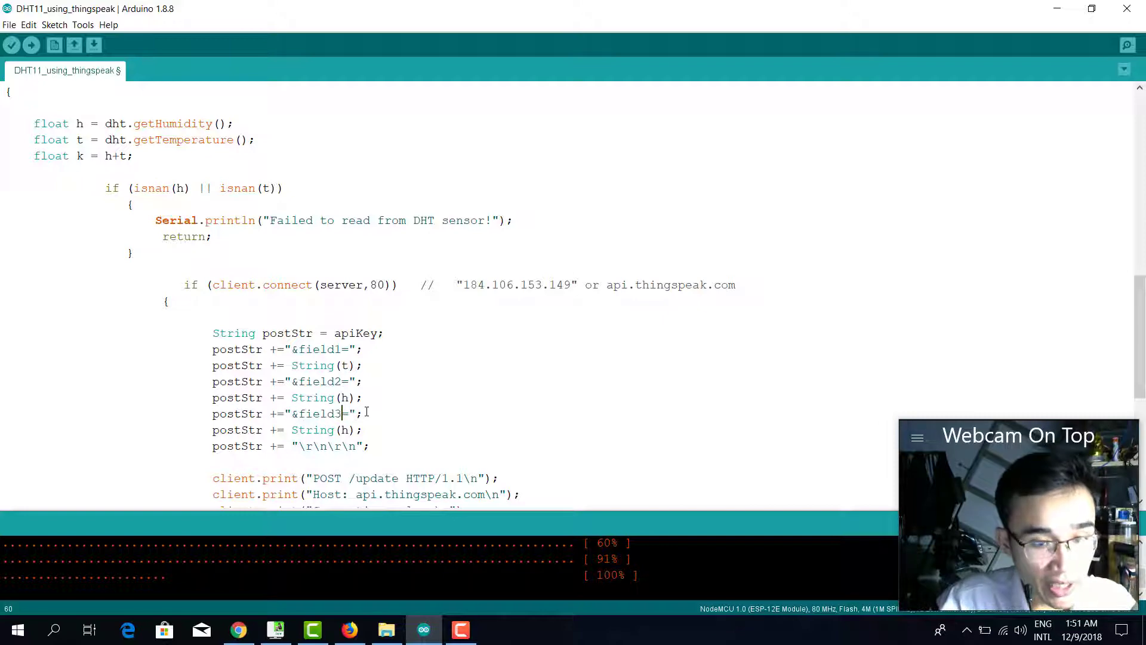
{"action": "left_click", "coordinate": [348, 430]}
{"action": "key", "text": "BackSpace"}
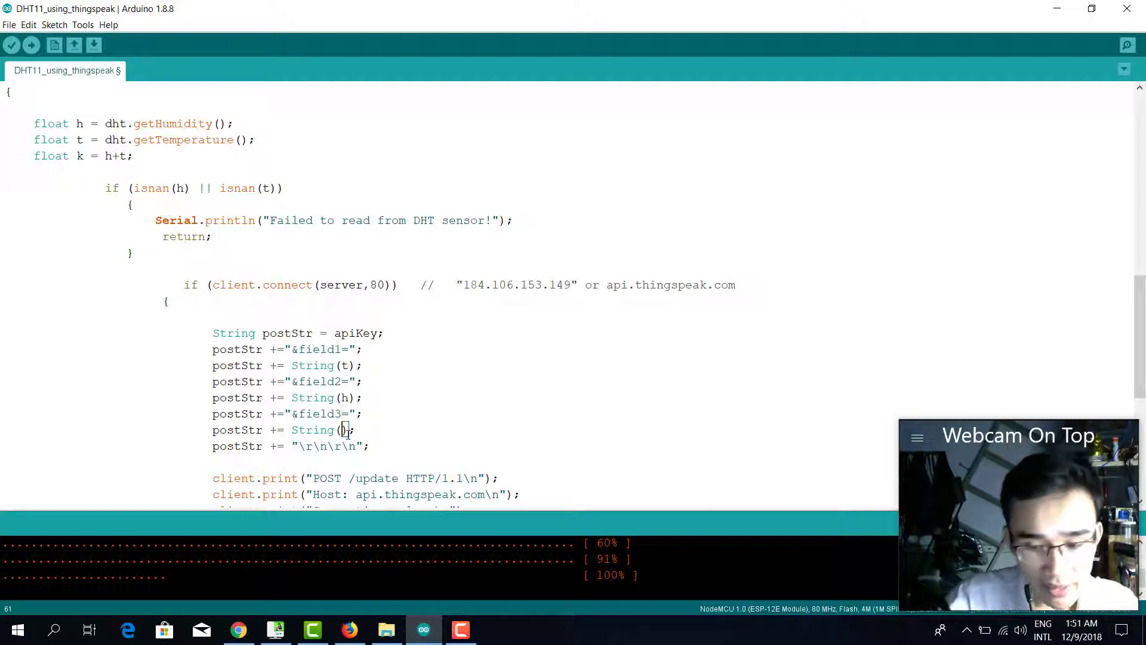
{"action": "type", "text": "k"}
Upload the updated sketch to the NodeMCU board and return to the ThingSpeak dashboard.
{"action": "scroll", "coordinate": [405, 429], "scroll_direction": "down", "scroll_amount": 4}
{"action": "scroll", "coordinate": [497, 389], "scroll_direction": "down", "scroll_amount": 3}
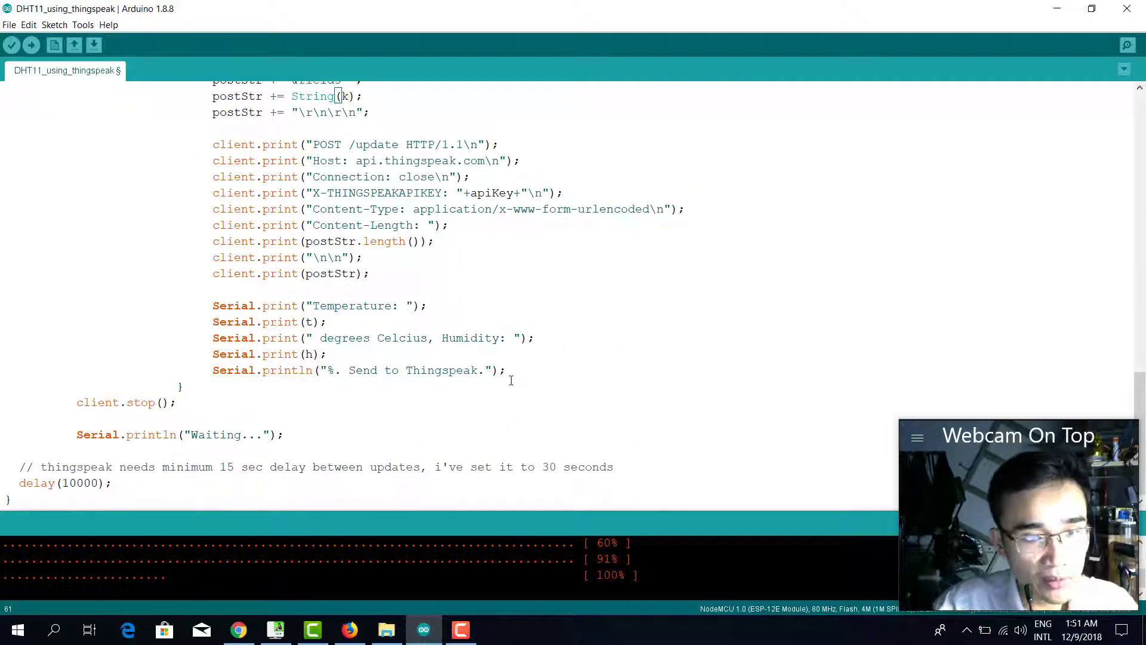
{"action": "scroll", "coordinate": [516, 383], "scroll_direction": "up", "scroll_amount": 11}
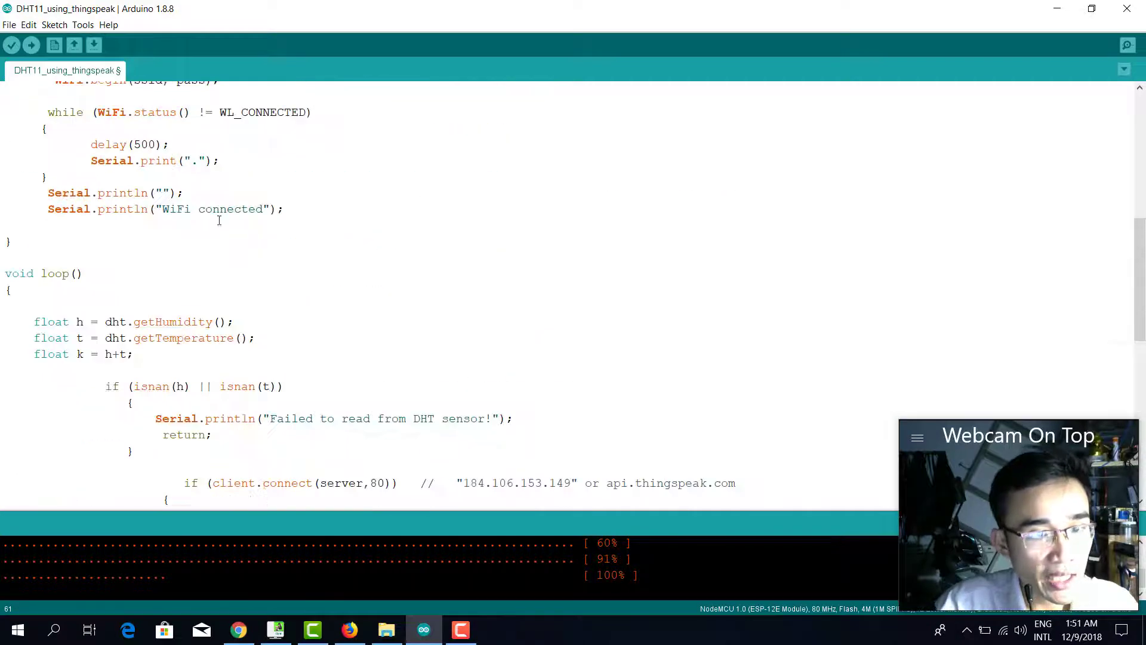
{"action": "left_click", "coordinate": [31, 45]}
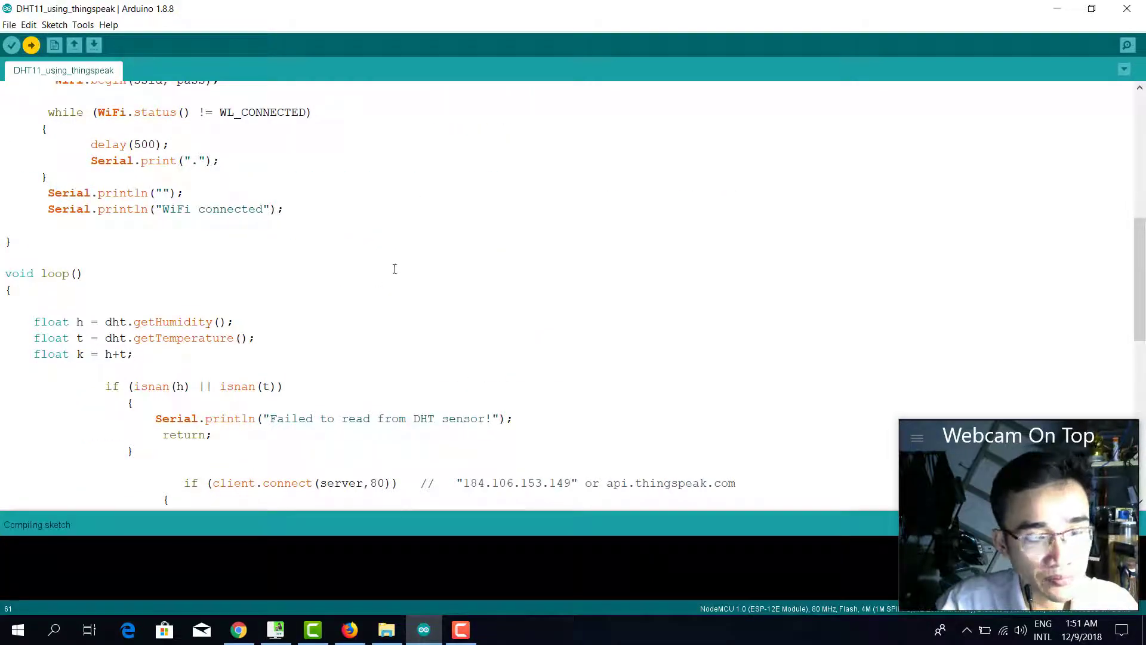
{"action": "scroll", "coordinate": [418, 298], "scroll_direction": "down", "scroll_amount": 7}
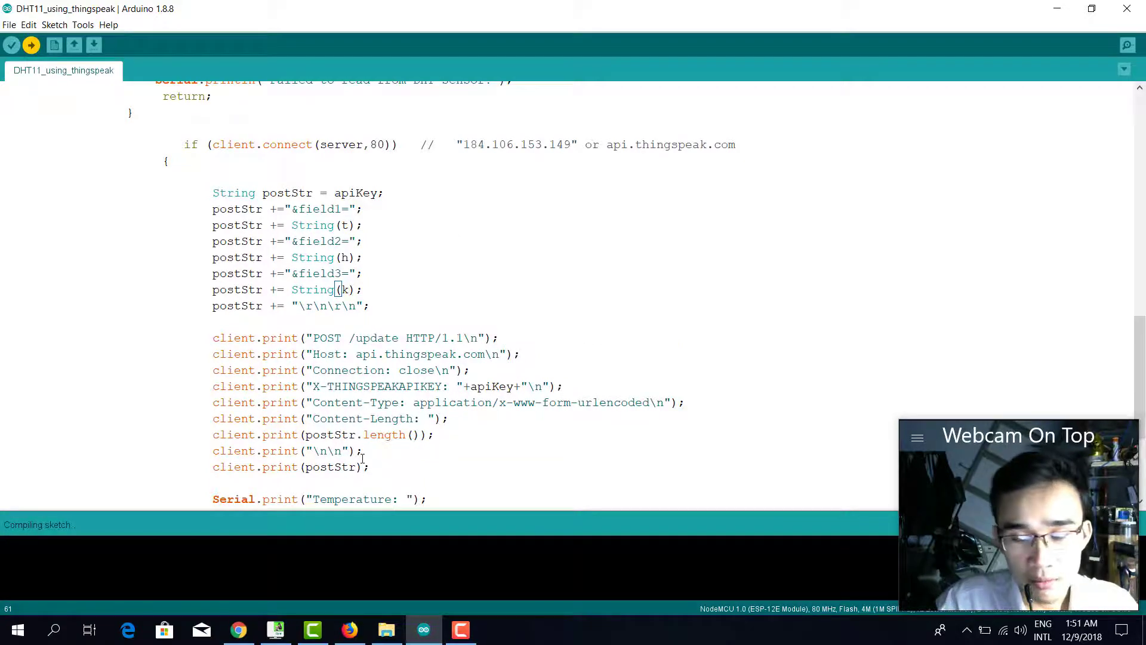
{"action": "left_click", "coordinate": [350, 630]}
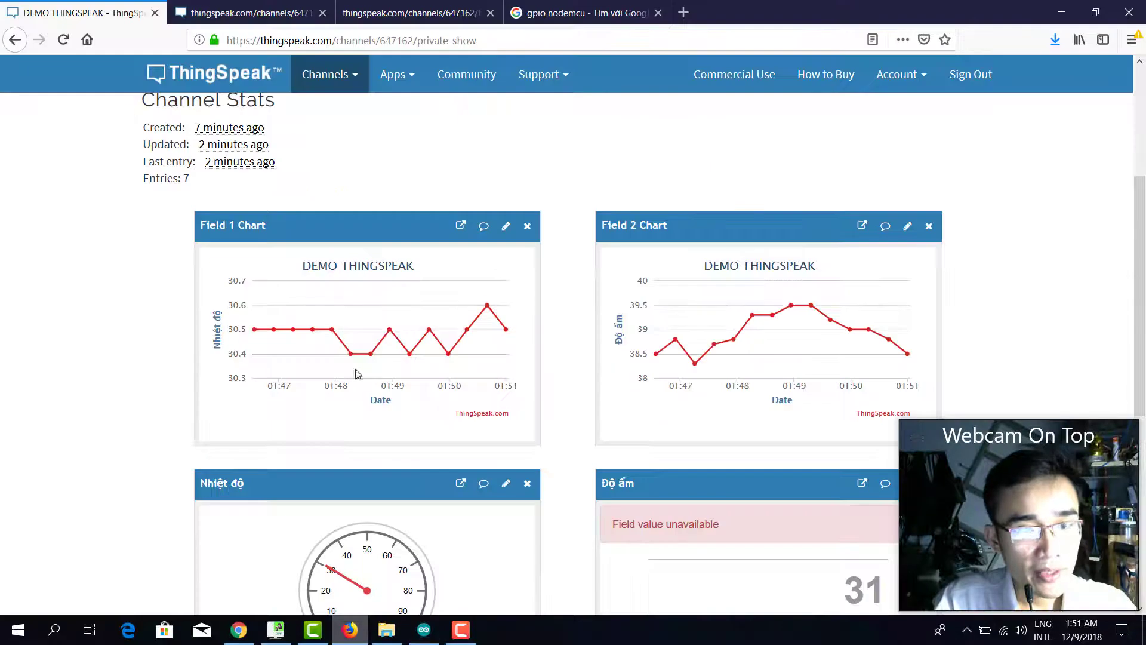
Open the DEMO THINGSPEAK Channel Settings and scroll down to its field list.
{"action": "scroll", "coordinate": [307, 127], "scroll_direction": "up", "scroll_amount": 4}
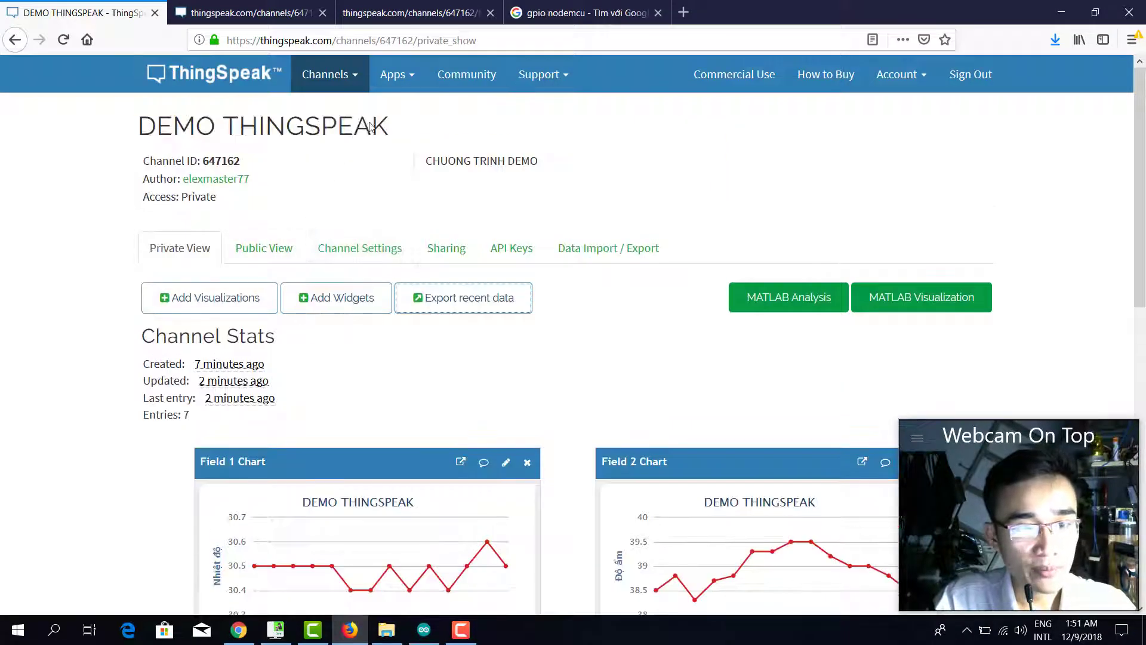
{"action": "left_click", "coordinate": [361, 254]}
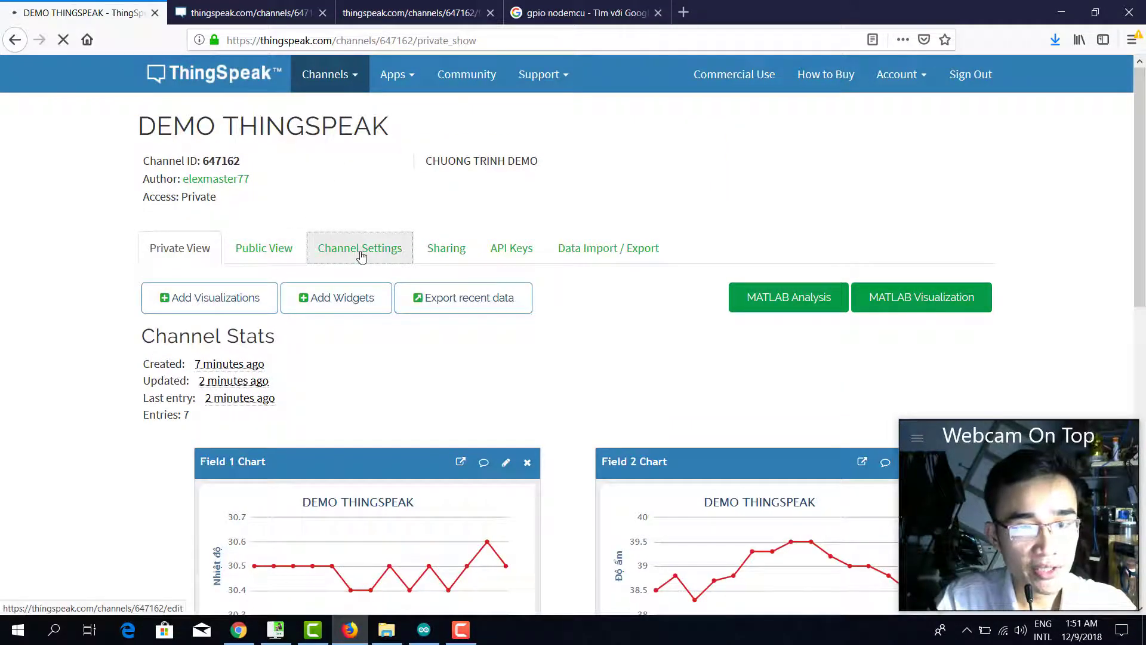
{"action": "scroll", "coordinate": [373, 256], "scroll_direction": "down", "scroll_amount": 3}
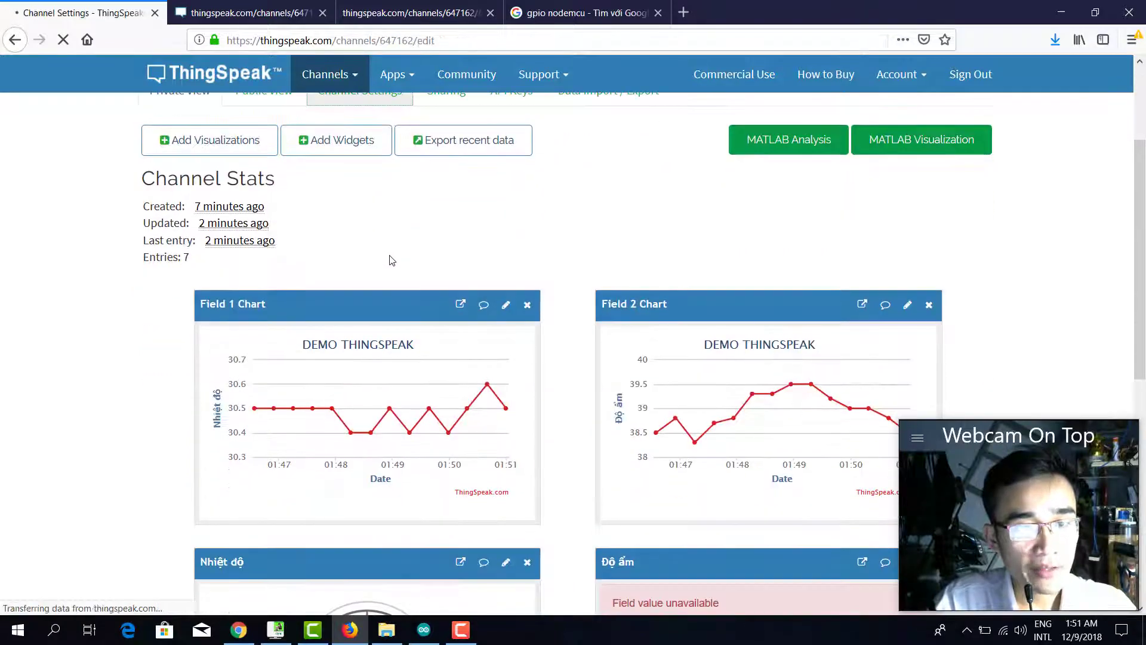
{"action": "scroll", "coordinate": [364, 271], "scroll_direction": "down", "scroll_amount": 4}
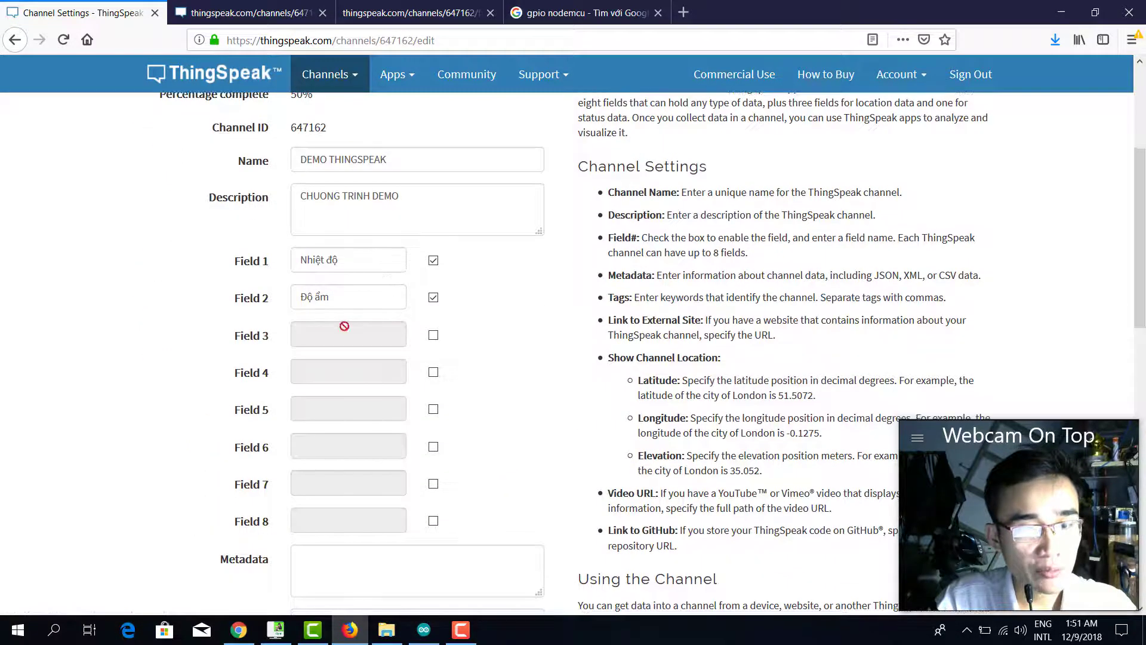
Enable Field 3 named 'Nhiệt độ + Độ ẩm', save the channel, then check the Arduino upload.
{"action": "left_click", "coordinate": [432, 336]}
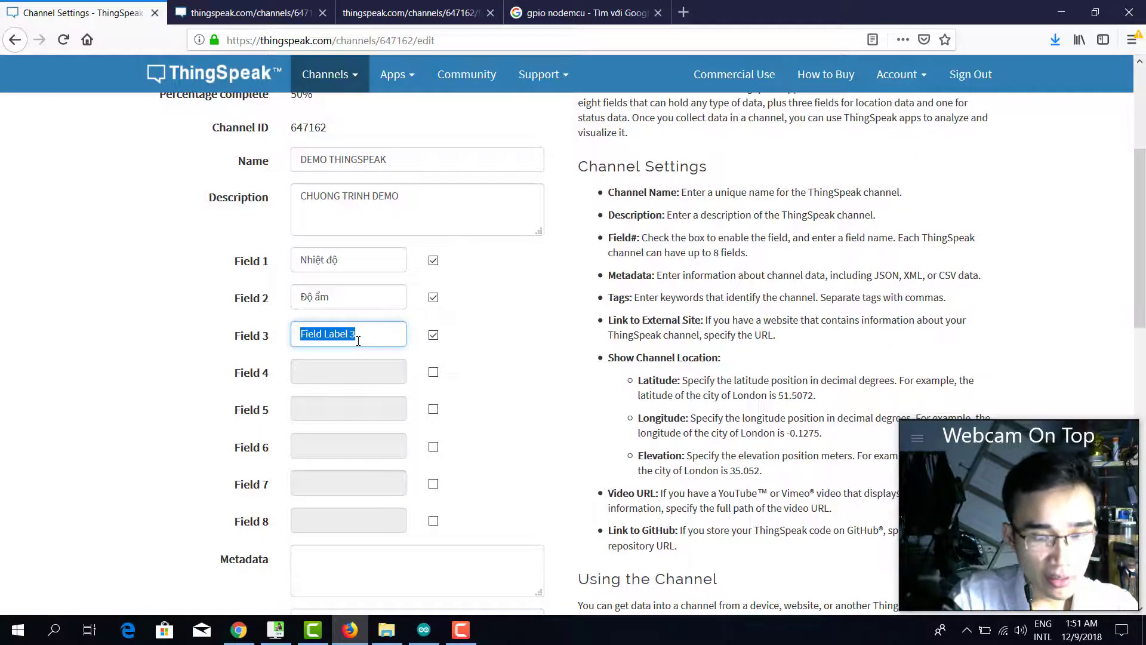
{"action": "type", "text": "NHie"}
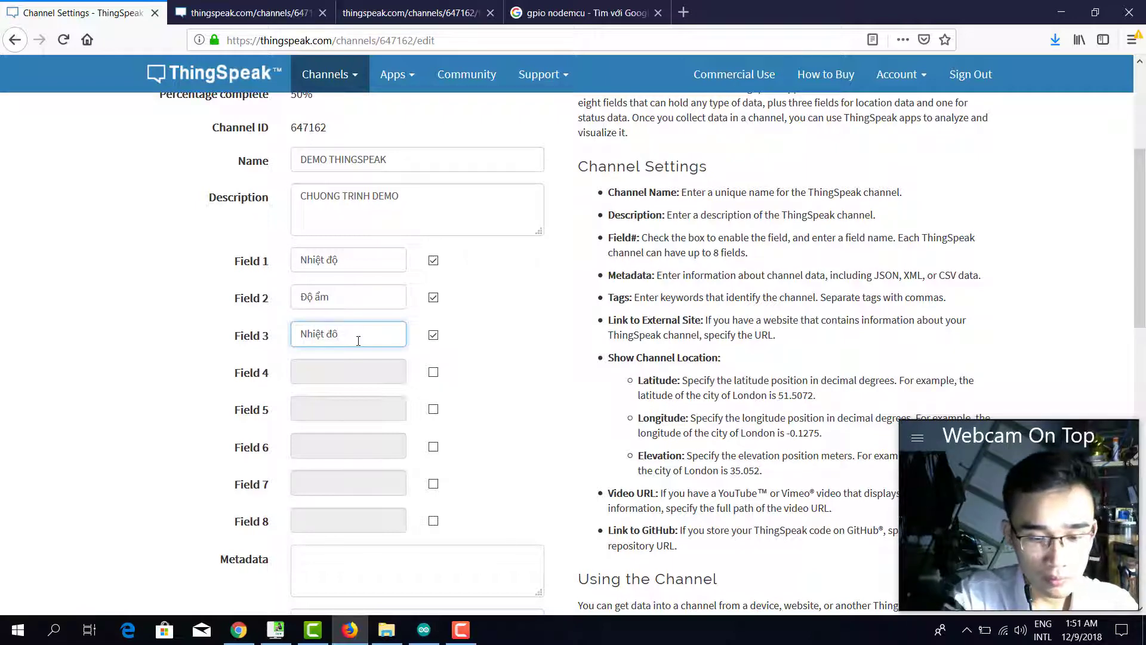
{"action": "type", "text": "d"}
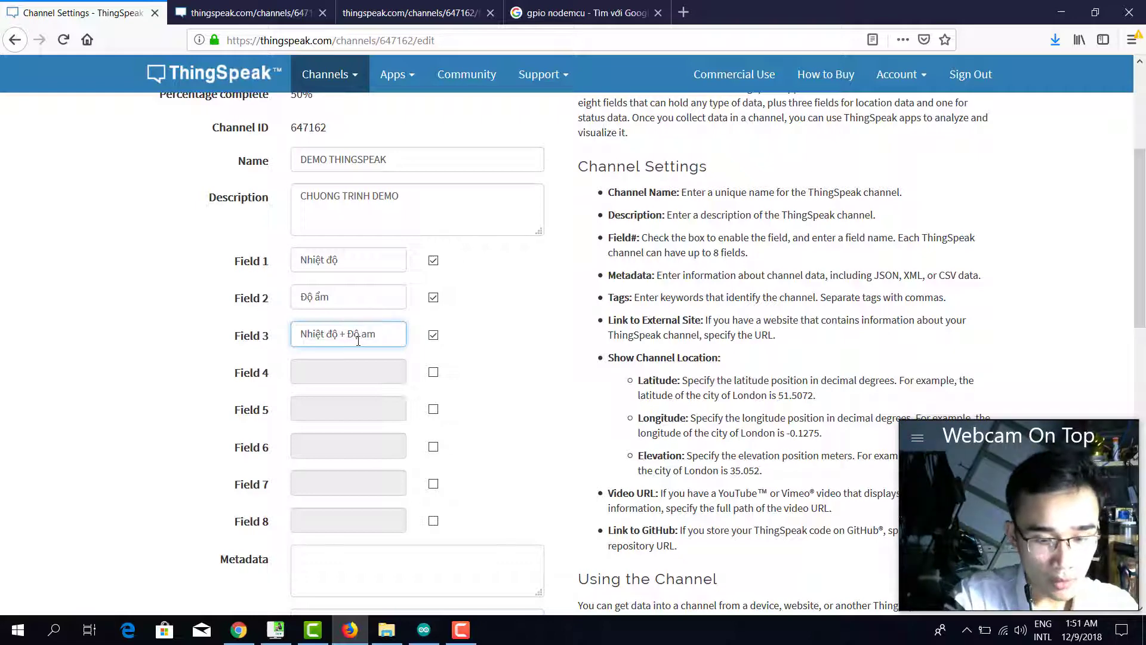
{"action": "scroll", "coordinate": [422, 391], "scroll_direction": "down", "scroll_amount": 15}
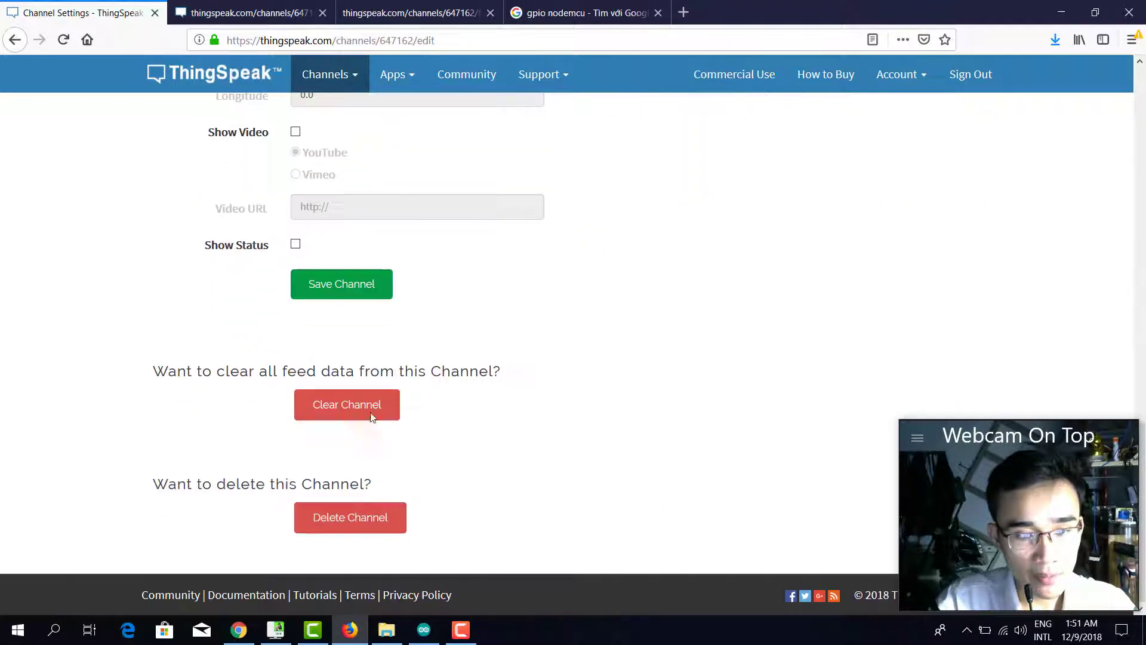
{"action": "left_click", "coordinate": [351, 289]}
{"action": "left_click", "coordinate": [424, 629]}
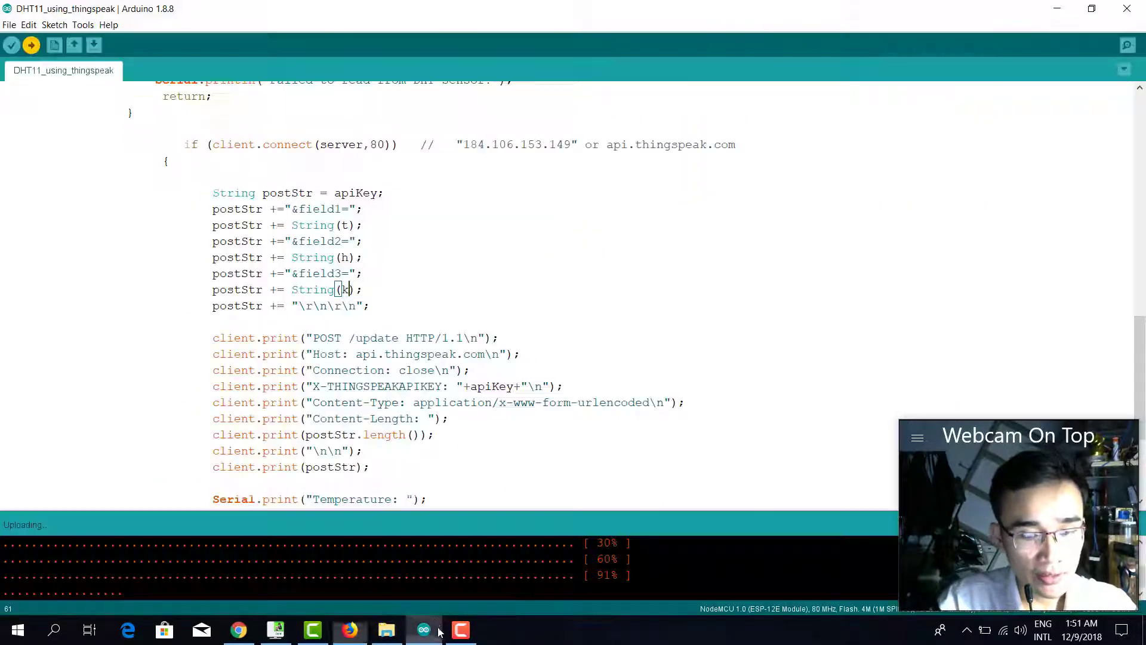
Return to the DEMO THINGSPEAK Private View and scroll through its charts.
{"action": "left_click", "coordinate": [349, 630]}
{"action": "scroll", "coordinate": [501, 278], "scroll_direction": "up", "scroll_amount": 15}
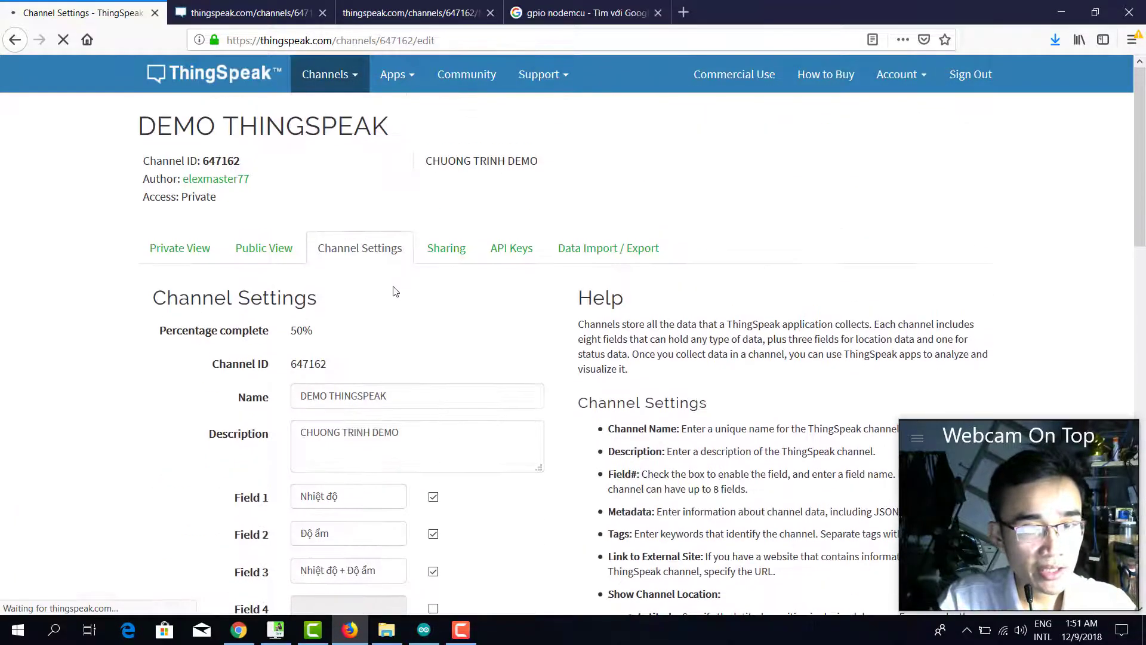
{"action": "scroll", "coordinate": [550, 312], "scroll_direction": "down", "scroll_amount": 8}
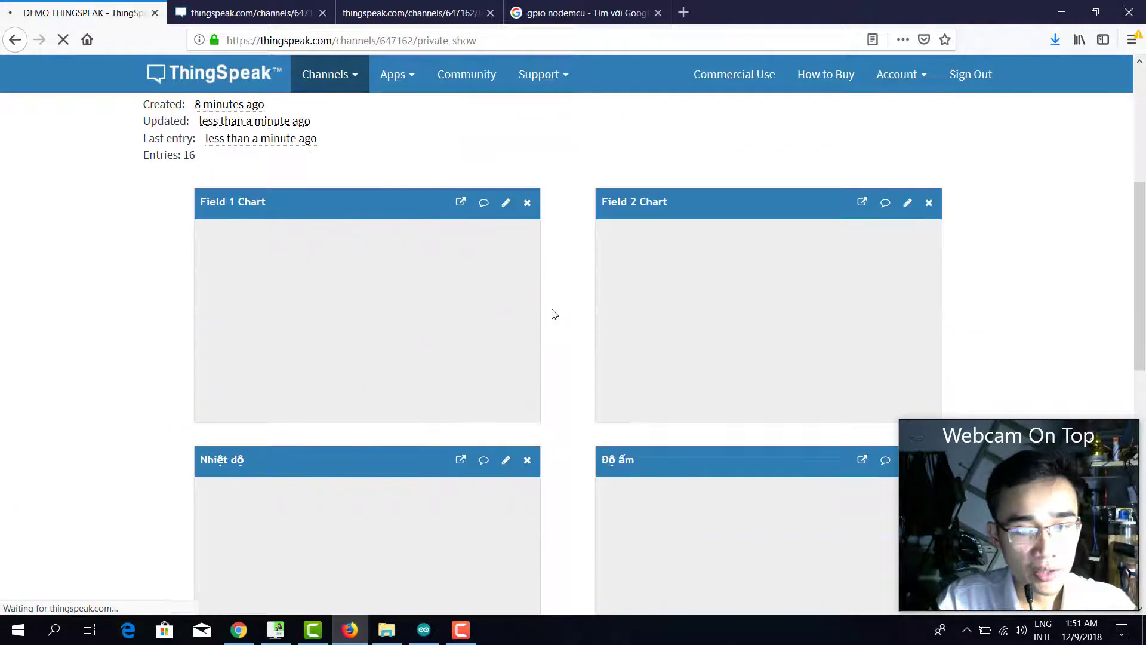
{"action": "scroll", "coordinate": [578, 311], "scroll_direction": "down", "scroll_amount": 1}
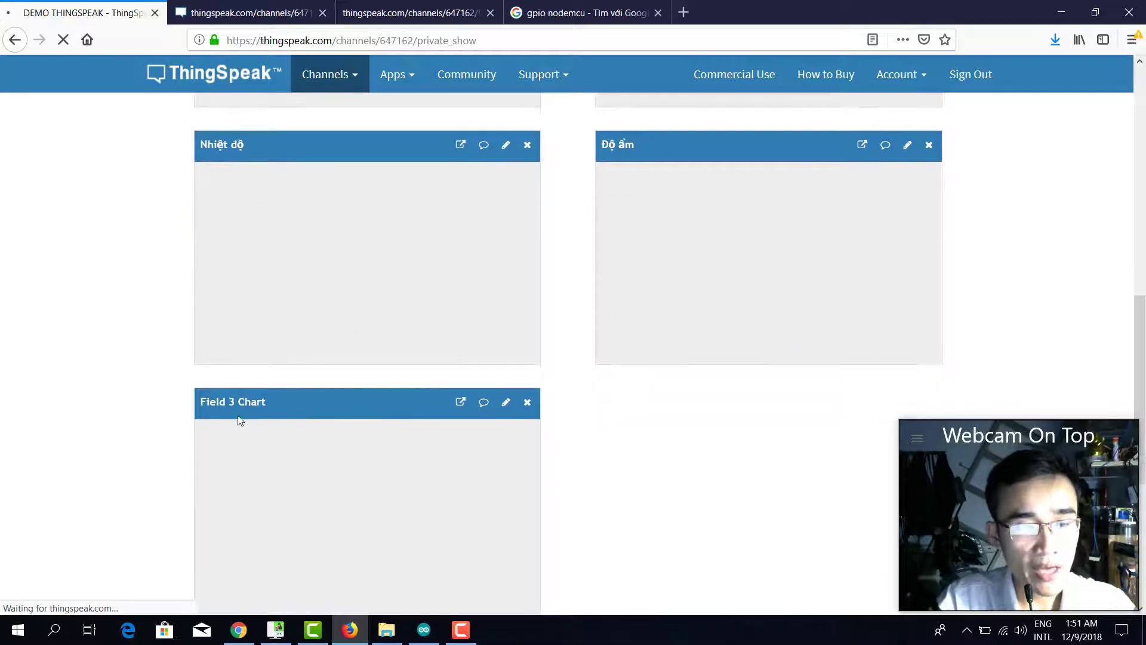
{"action": "scroll", "coordinate": [352, 392], "scroll_direction": "down", "scroll_amount": 7}
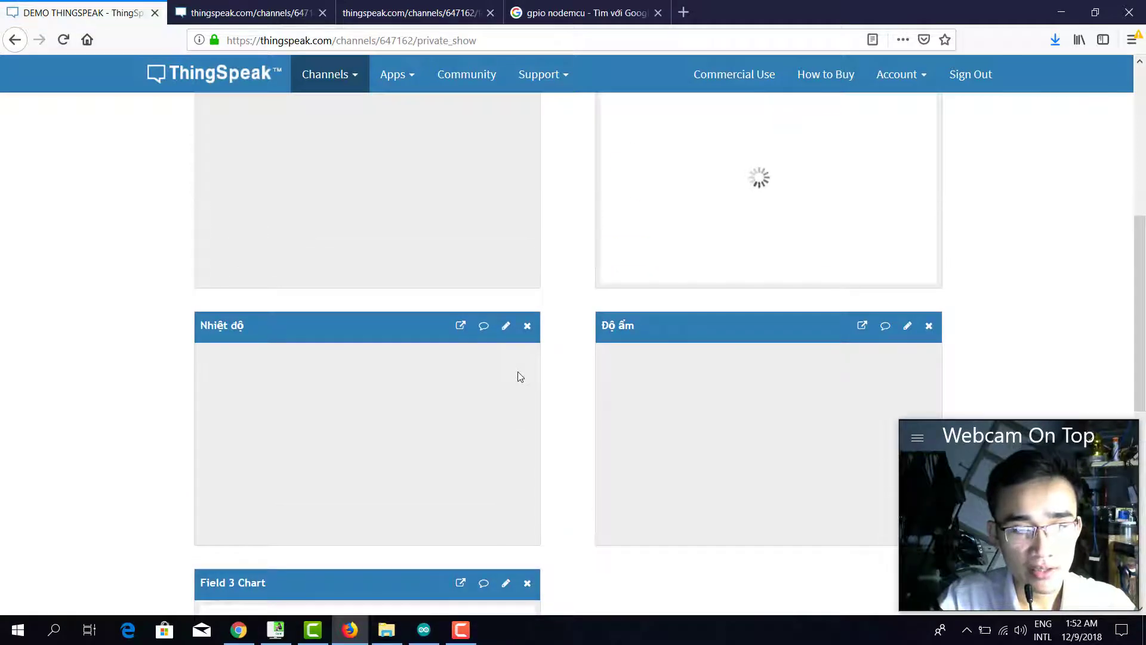
Find the new Field 3 Chart and inspect its first reading of 69.8.
{"action": "scroll", "coordinate": [522, 374], "scroll_direction": "up", "scroll_amount": 2}
{"action": "scroll", "coordinate": [528, 375], "scroll_direction": "down", "scroll_amount": 2}
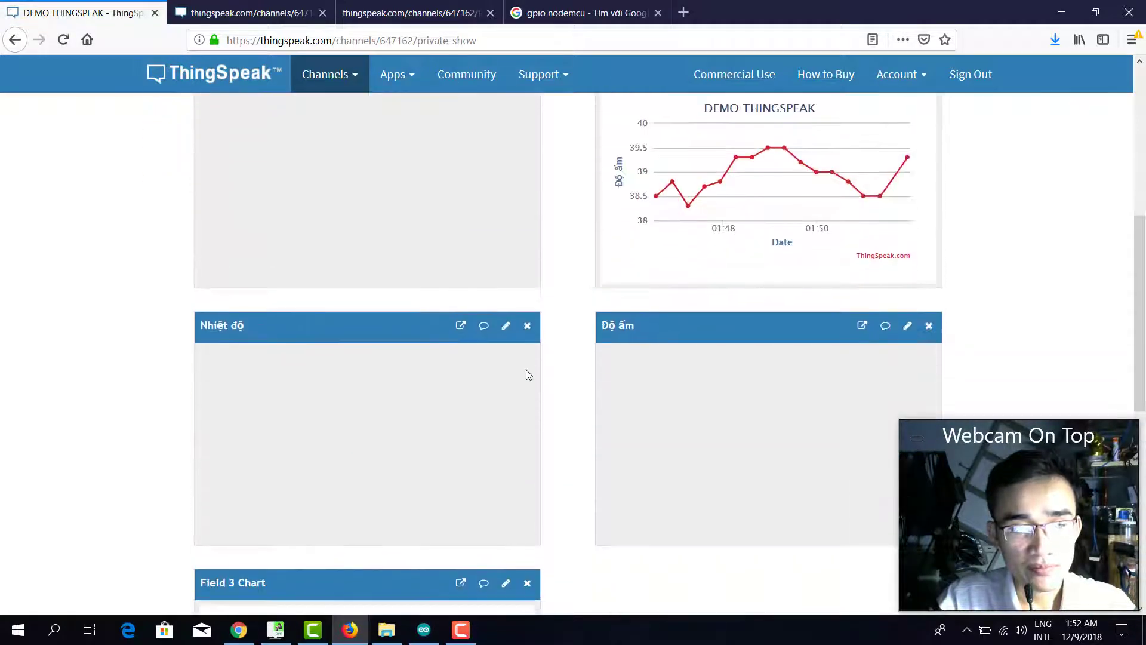
{"action": "scroll", "coordinate": [928, 237], "scroll_direction": "down", "scroll_amount": 1}
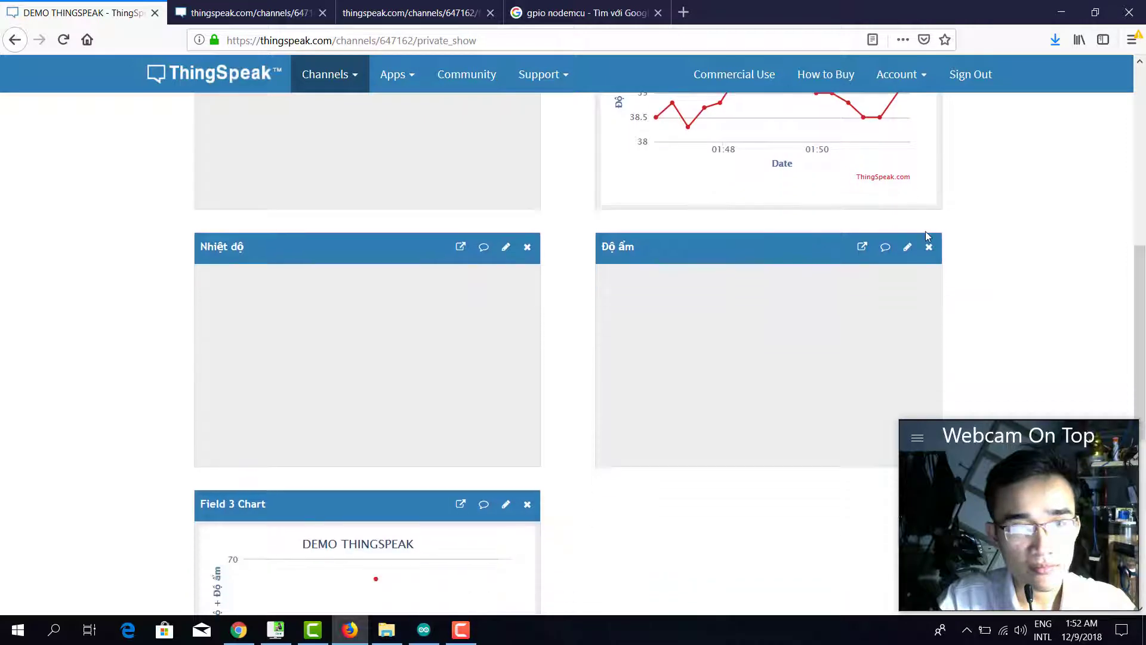
{"action": "scroll", "coordinate": [928, 236], "scroll_direction": "down", "scroll_amount": 3}
{"action": "scroll", "coordinate": [924, 247], "scroll_direction": "down", "scroll_amount": 3}
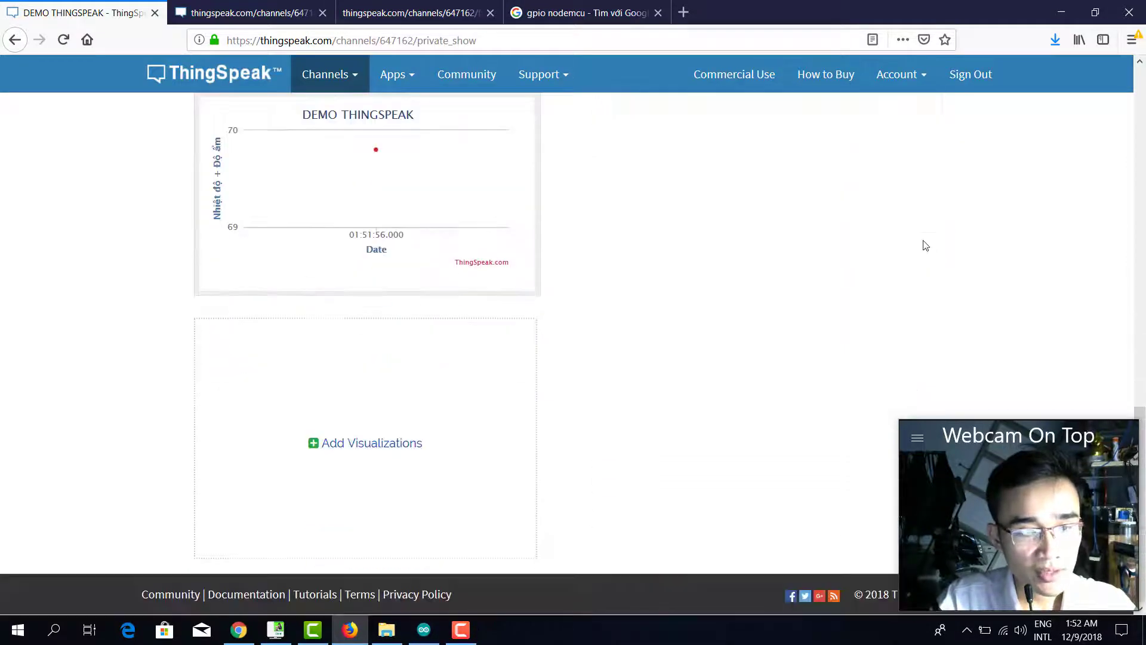
{"action": "scroll", "coordinate": [925, 246], "scroll_direction": "up", "scroll_amount": 1}
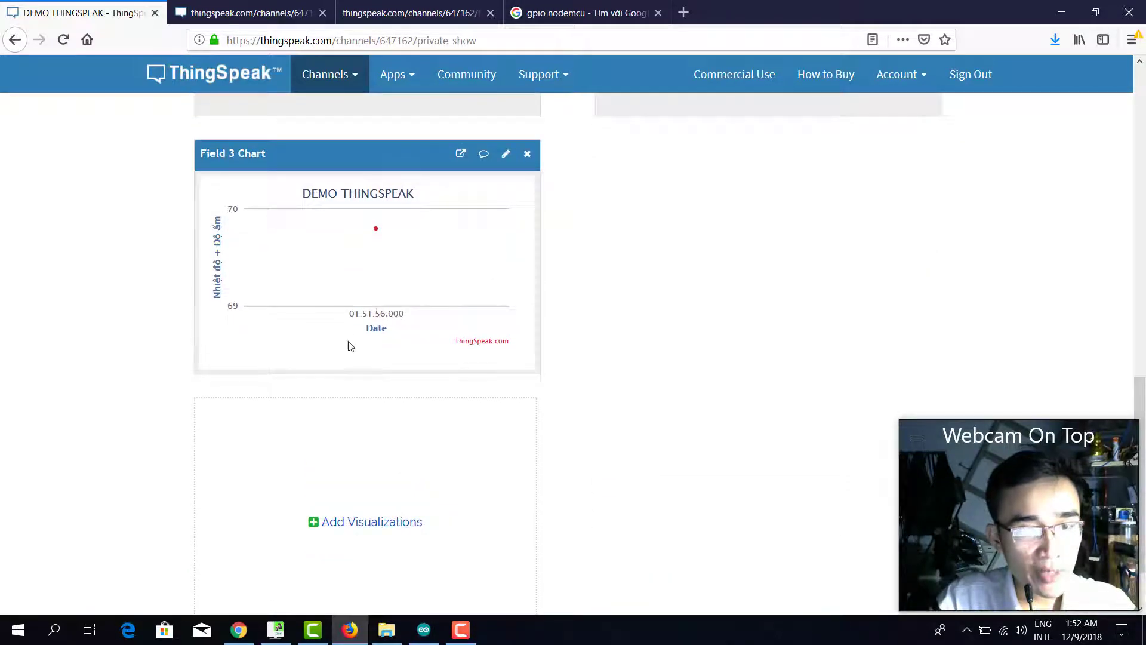
{"action": "scroll", "coordinate": [499, 284], "scroll_direction": "up", "scroll_amount": 7}
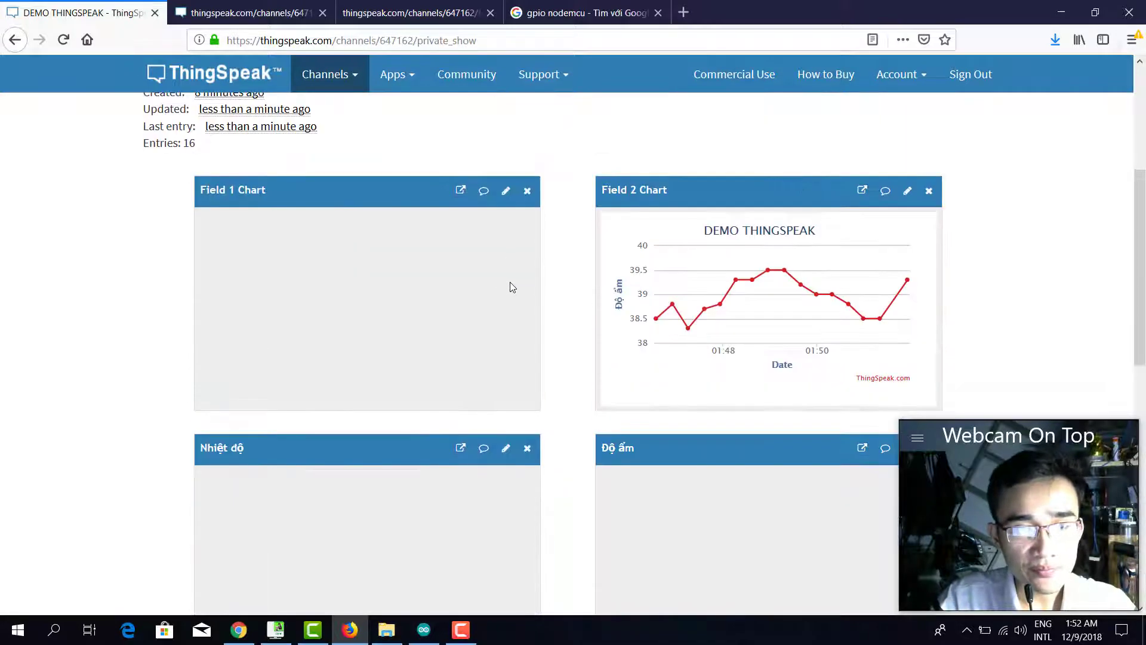
{"action": "scroll", "coordinate": [517, 281], "scroll_direction": "down", "scroll_amount": 5}
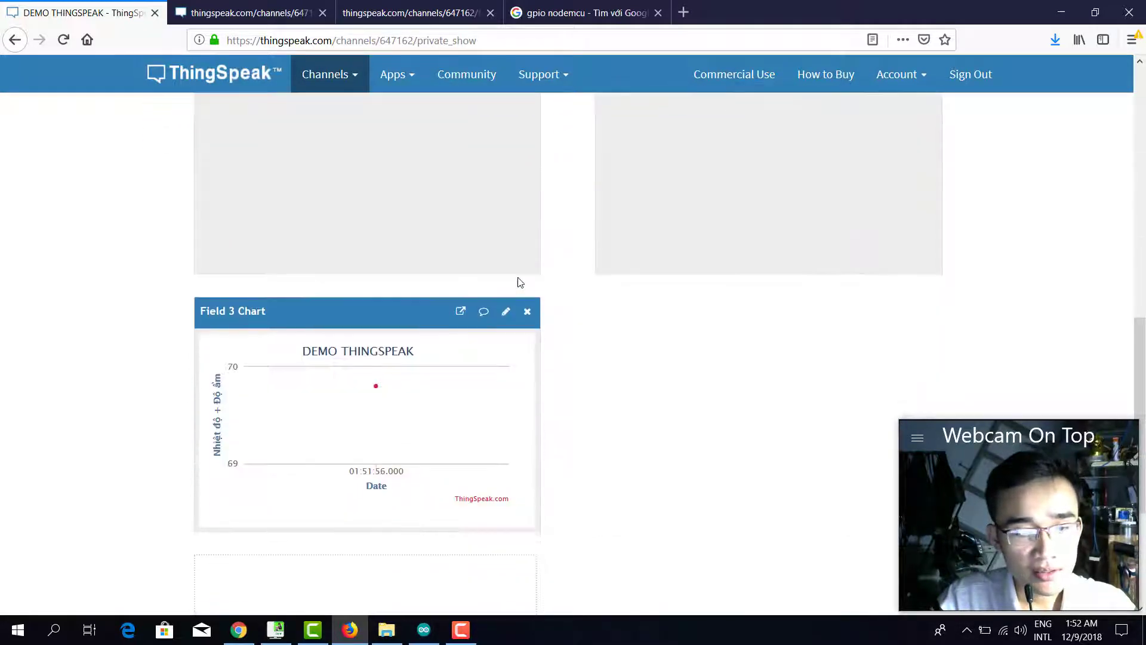
{"action": "mouse_move", "coordinate": [377, 390]}
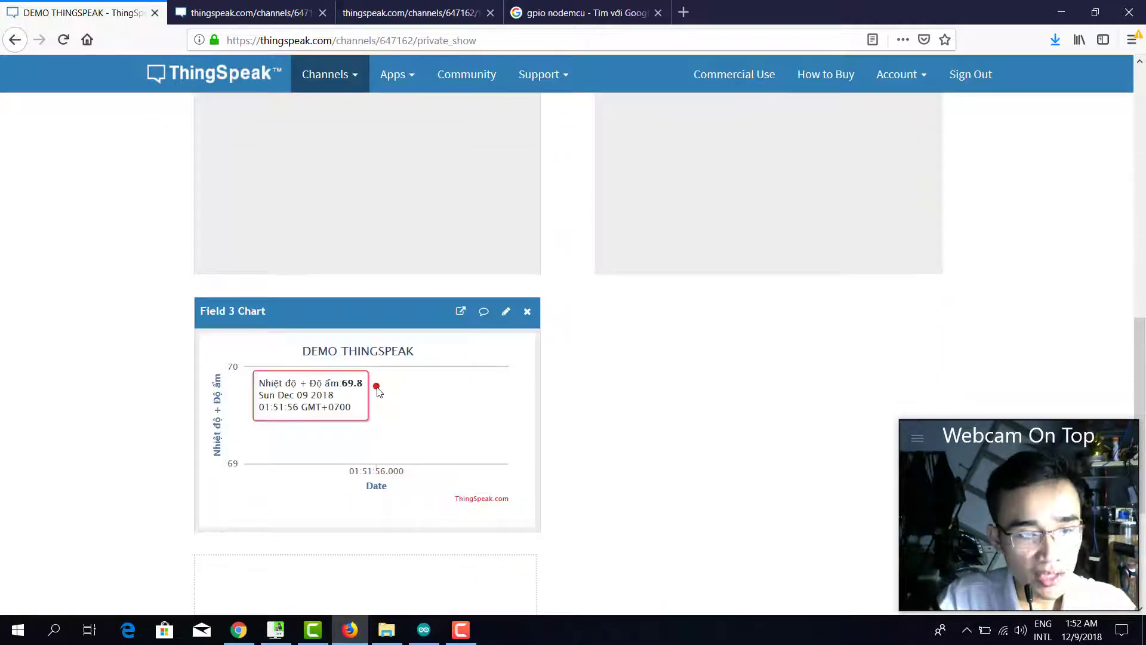
{"action": "scroll", "coordinate": [788, 281], "scroll_direction": "up", "scroll_amount": 2}
{"action": "scroll", "coordinate": [770, 299], "scroll_direction": "down", "scroll_amount": 5}
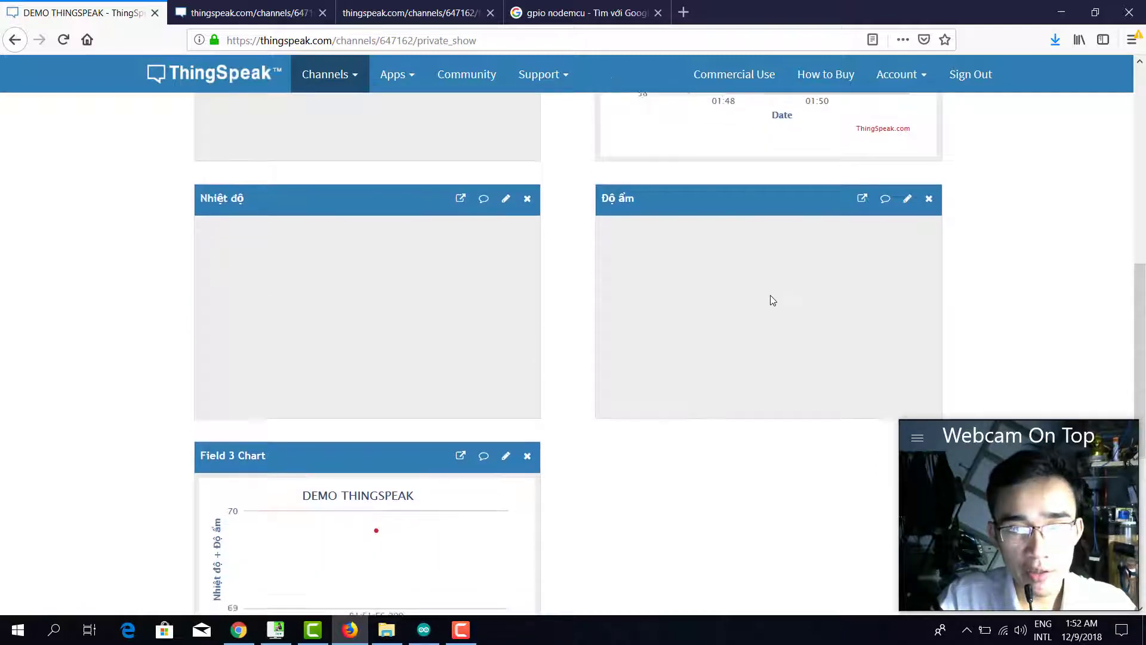
{"action": "scroll", "coordinate": [766, 294], "scroll_direction": "up", "scroll_amount": 10}
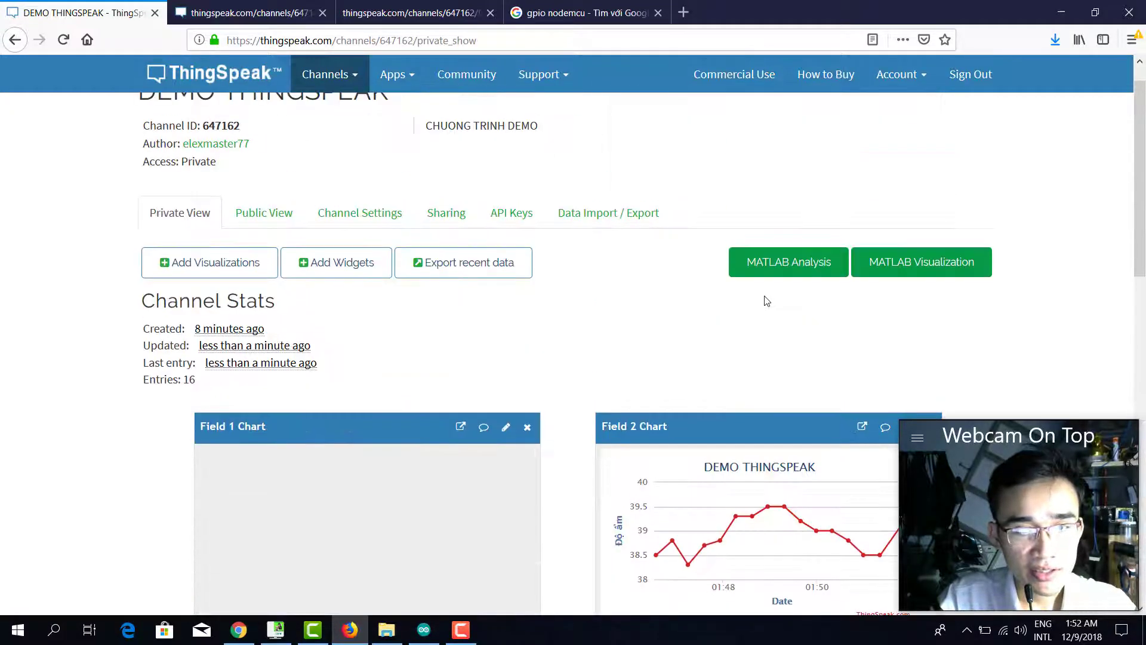
{"action": "scroll", "coordinate": [761, 298], "scroll_direction": "down", "scroll_amount": 4}
{"action": "left_click", "coordinate": [412, 42]}
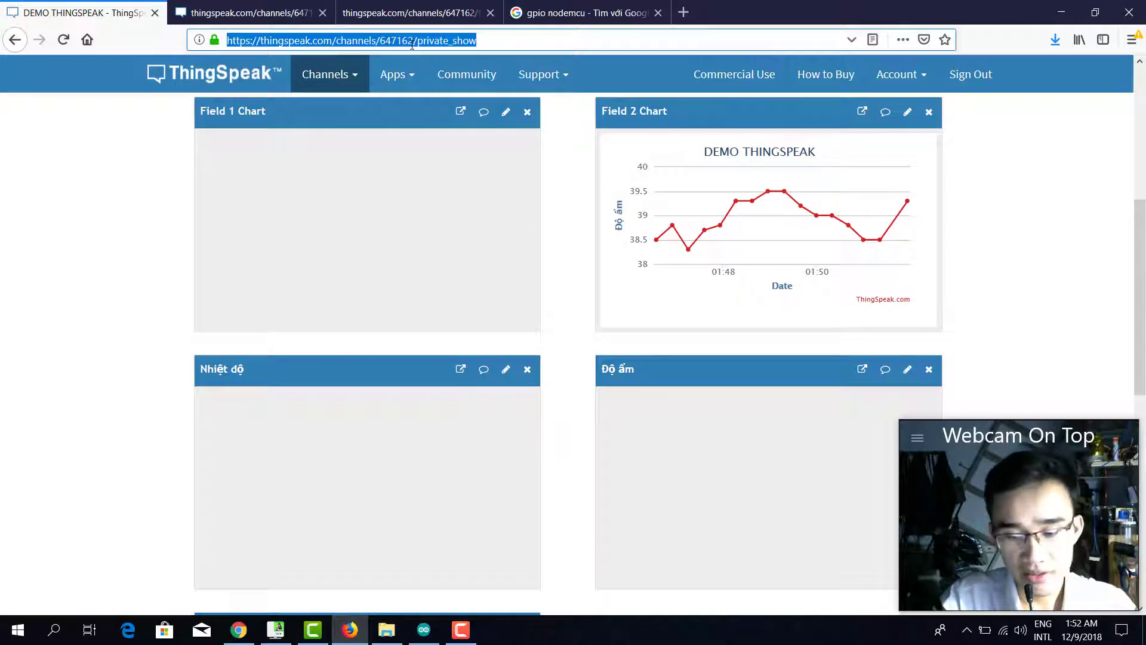
{"action": "scroll", "coordinate": [435, 307], "scroll_direction": "up", "scroll_amount": 4}
{"action": "left_click", "coordinate": [233, 263]}
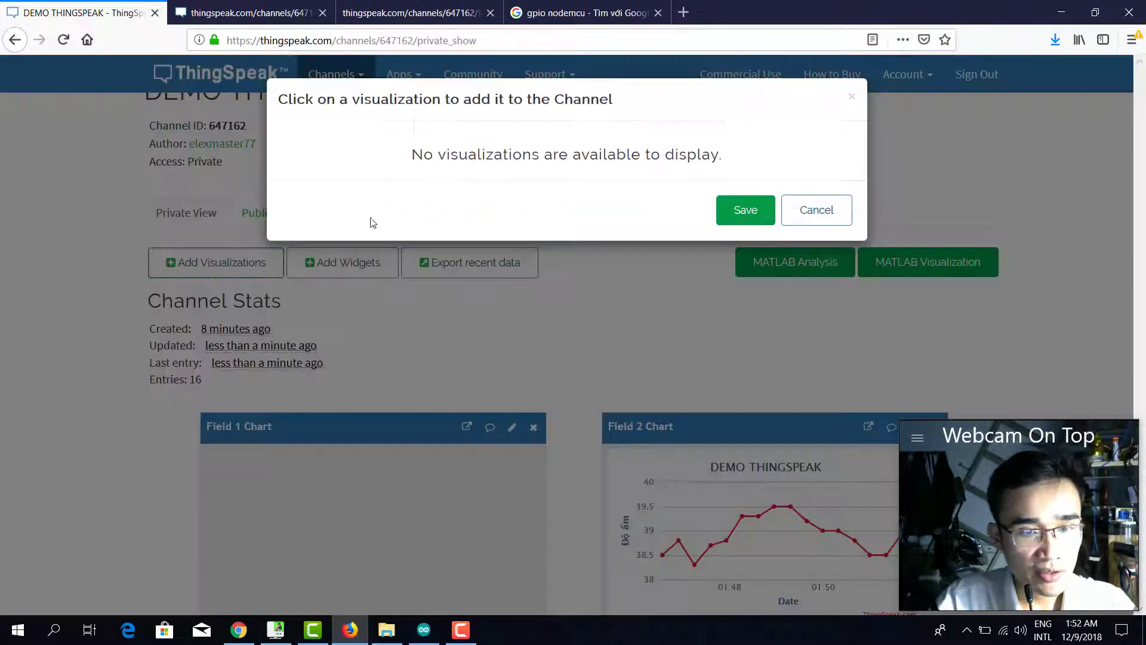
{"action": "left_click", "coordinate": [830, 211]}
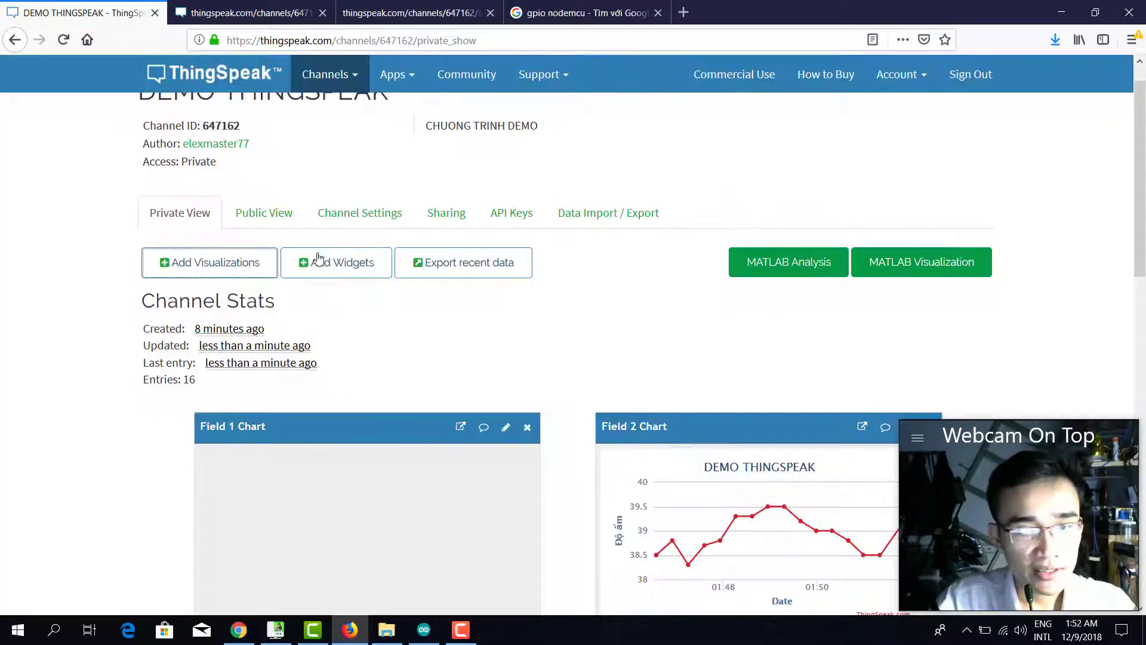
{"action": "left_click", "coordinate": [274, 215]}
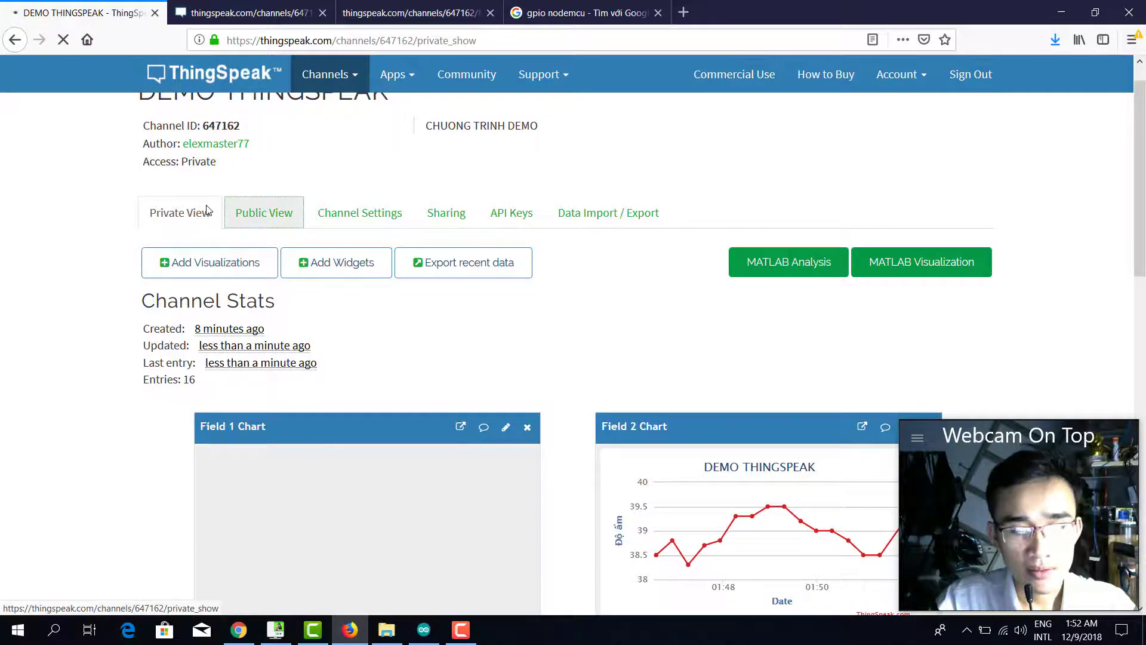
{"action": "scroll", "coordinate": [476, 292], "scroll_direction": "down", "scroll_amount": 4}
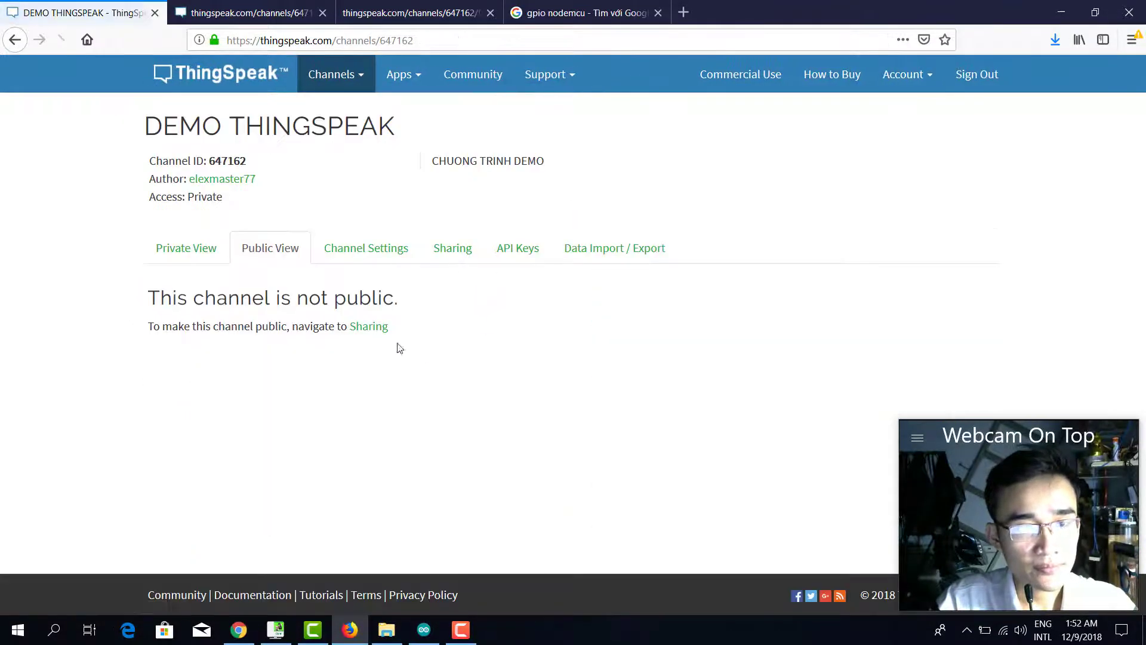
{"action": "left_click", "coordinate": [187, 240]}
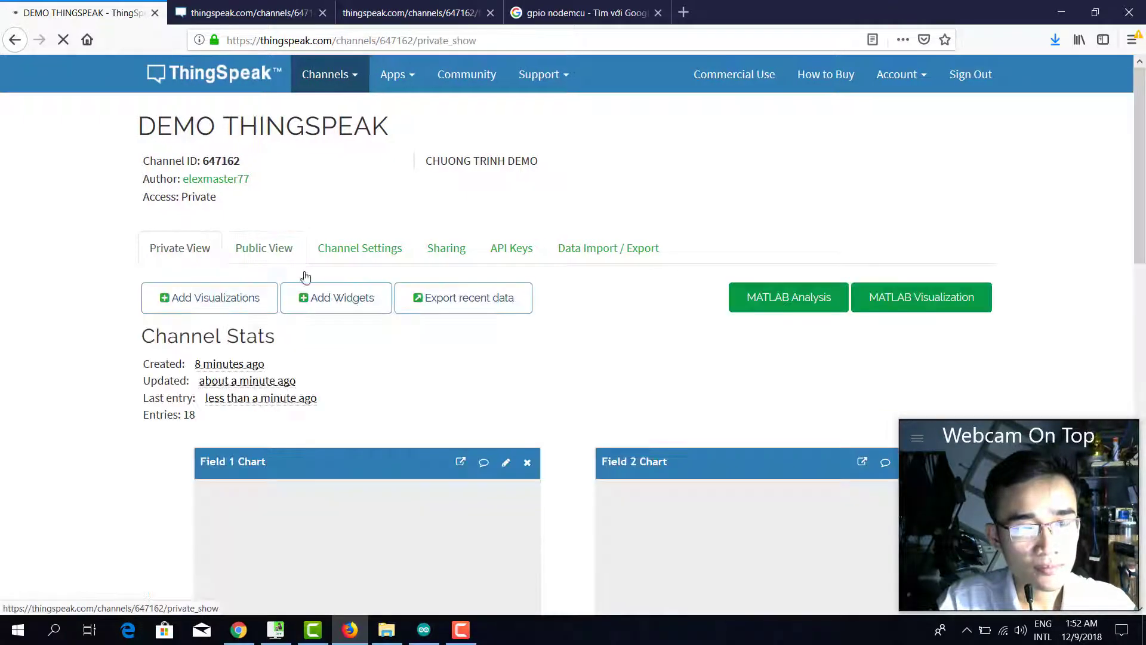
{"action": "scroll", "coordinate": [595, 375], "scroll_direction": "down", "scroll_amount": 2}
{"action": "scroll", "coordinate": [595, 375], "scroll_direction": "down", "scroll_amount": 1}
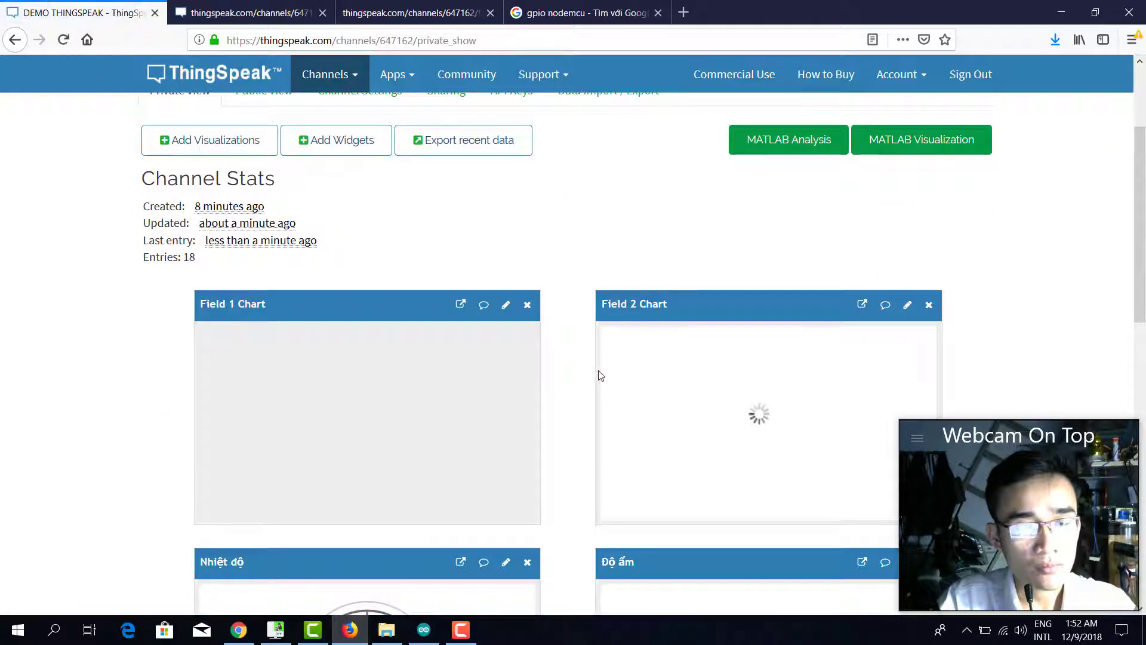
{"action": "scroll", "coordinate": [606, 370], "scroll_direction": "down", "scroll_amount": 5}
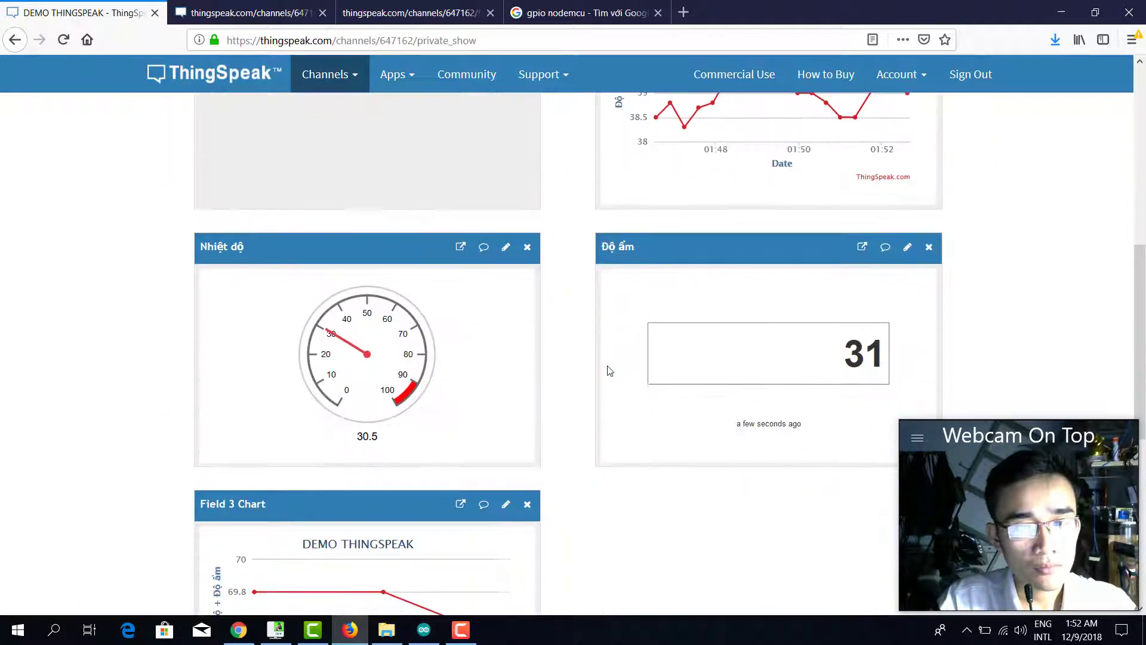
{"action": "scroll", "coordinate": [844, 397], "scroll_direction": "up", "scroll_amount": 4}
{"action": "scroll", "coordinate": [844, 396], "scroll_direction": "down", "scroll_amount": 5}
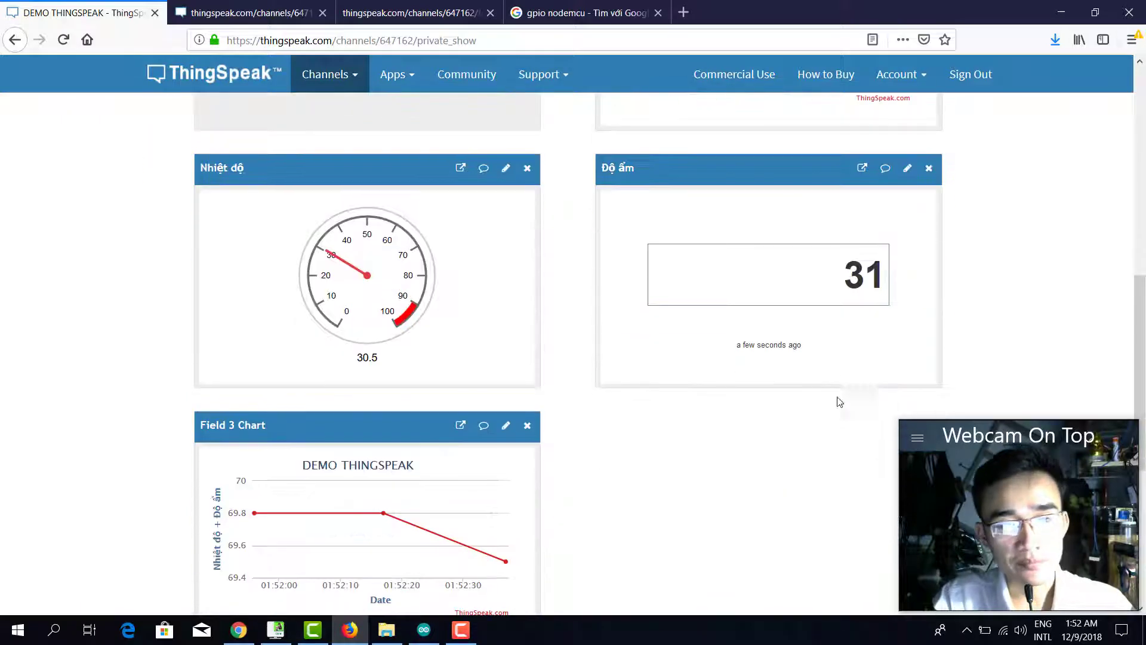